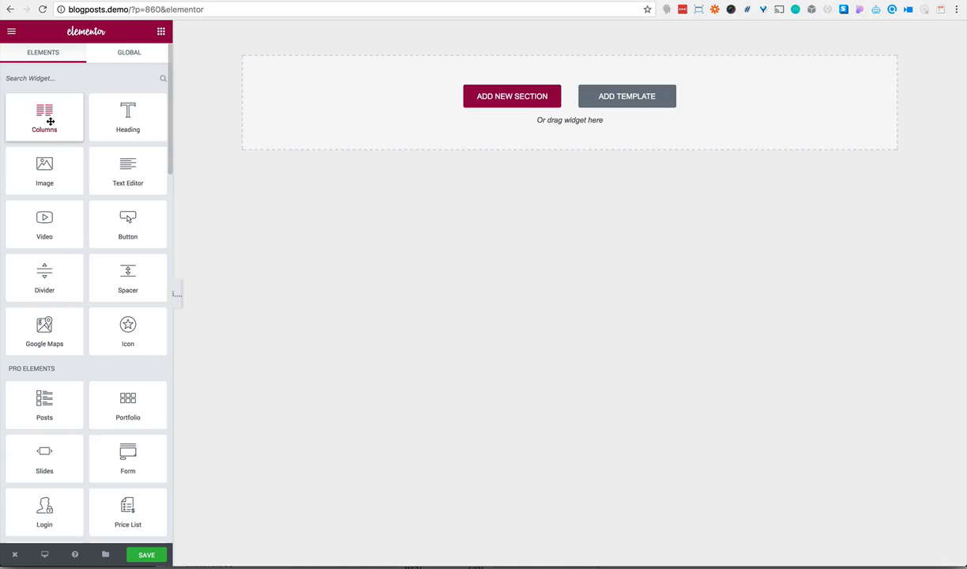
Add a Columns element to the page and set its outer section's padding to 200 px top and 325 px bottom
drag(50, 121, 287, 117)
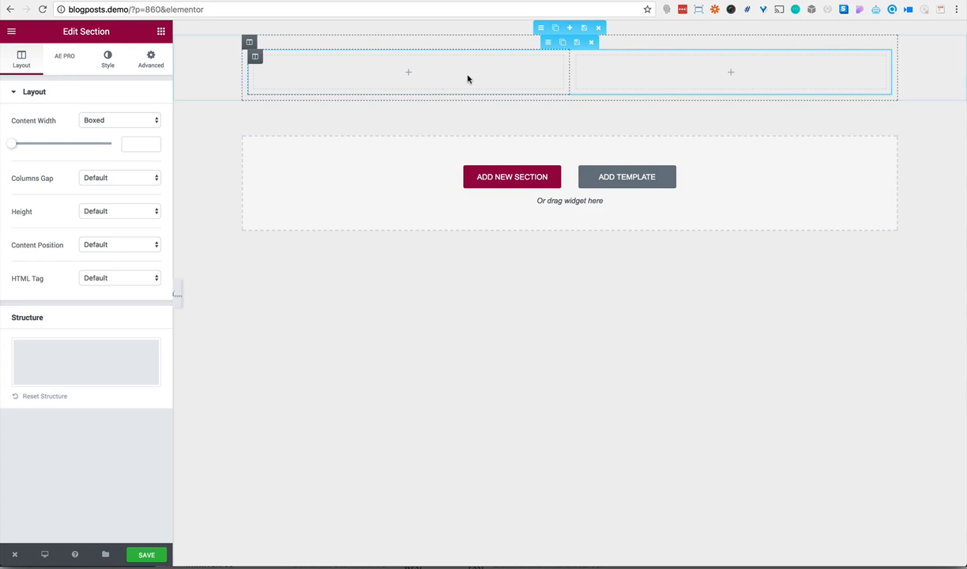
click(542, 33)
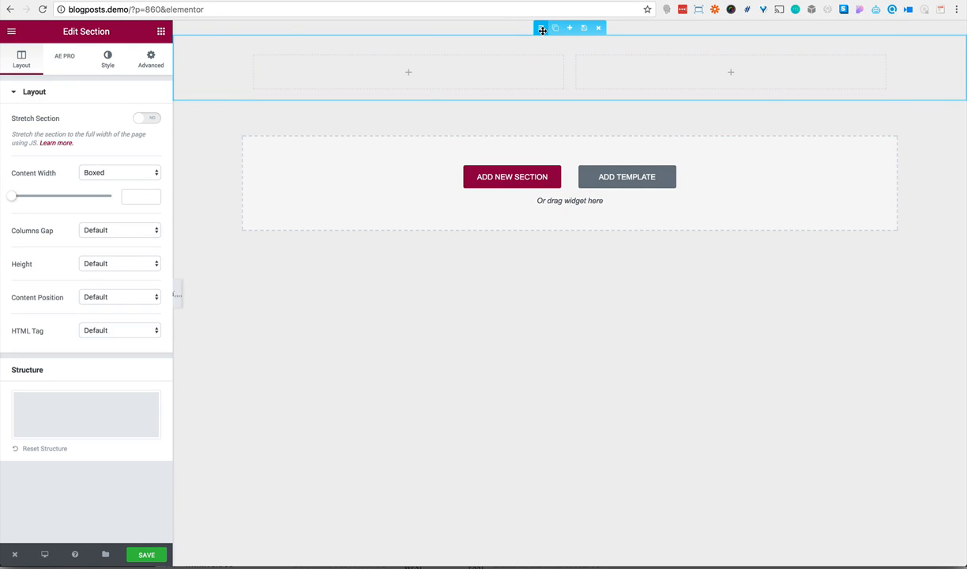
click(150, 60)
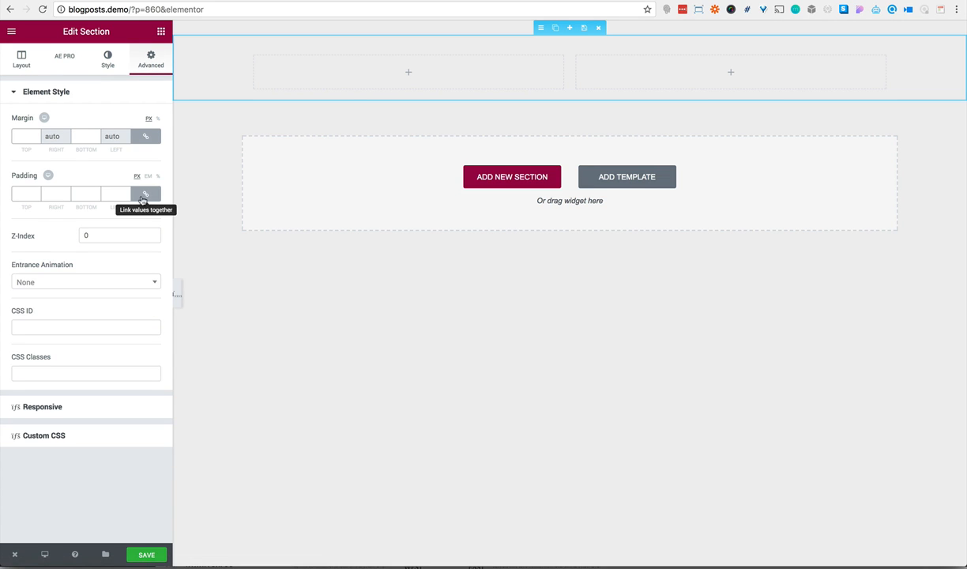
click(146, 194)
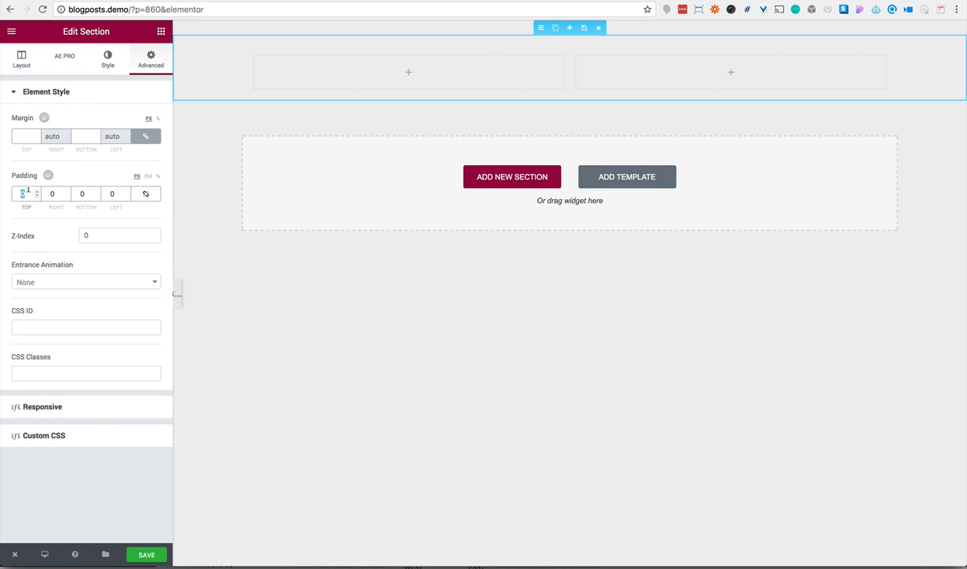
text(200)
double_click(80, 191)
text(325)
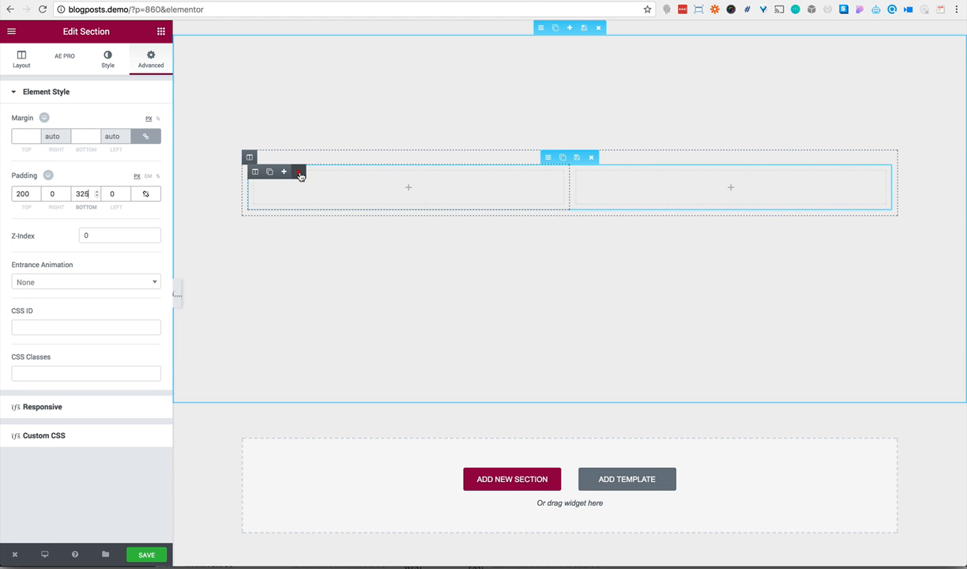
Delete one column of the inner section and duplicate the inner section twice to make three stacked single-column rows
click(290, 171)
click(526, 266)
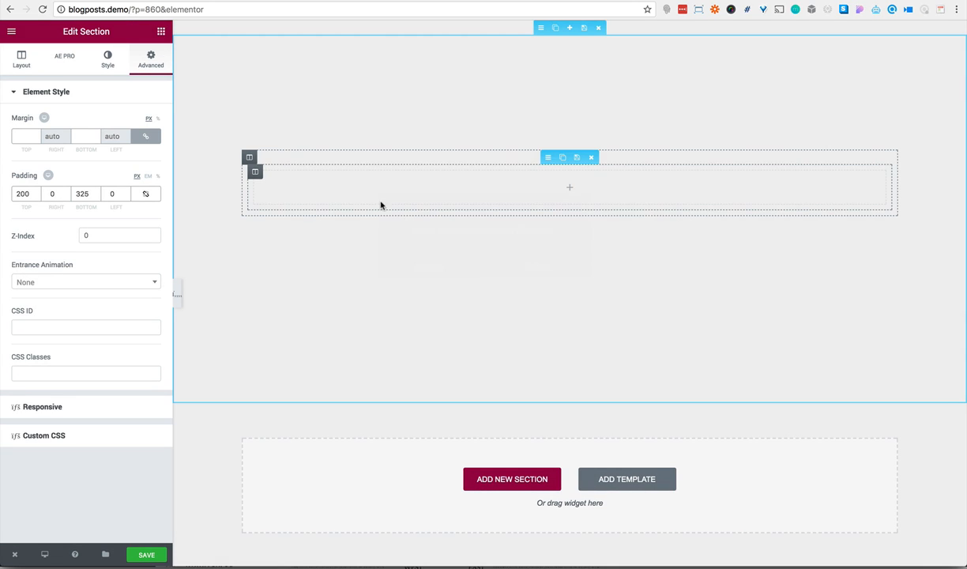
click(564, 159)
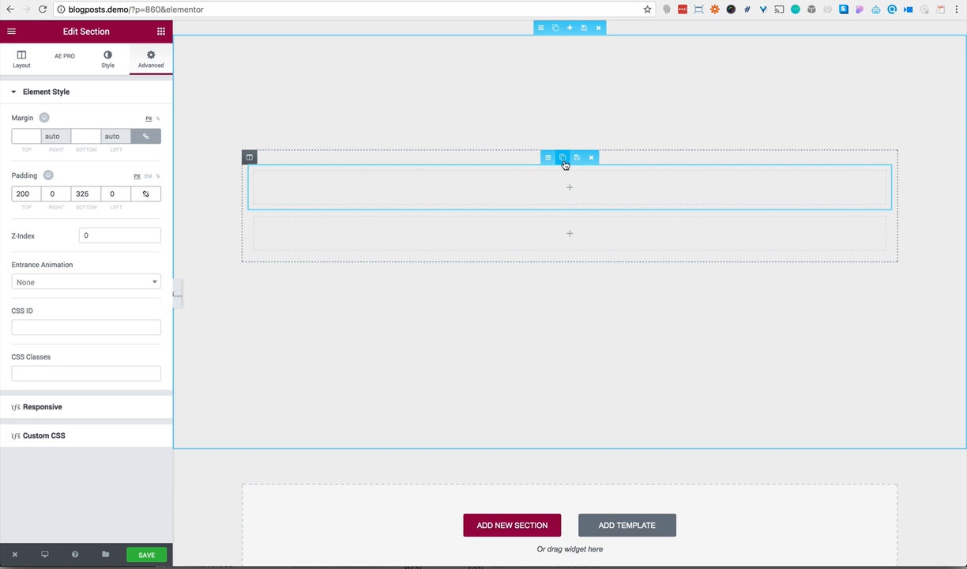
click(564, 164)
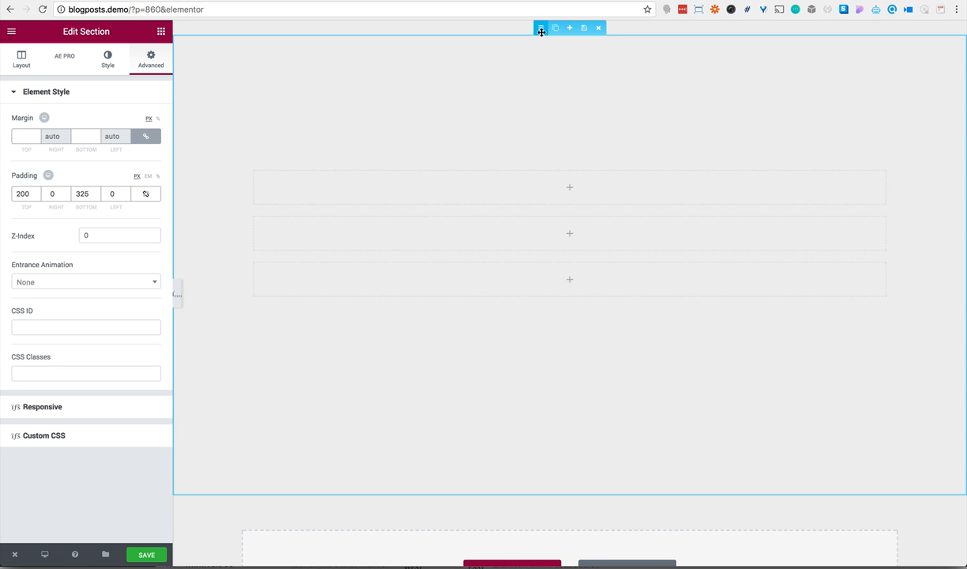
Give the outer section a classic background using the ocean wave image 17.png from the media library
click(108, 60)
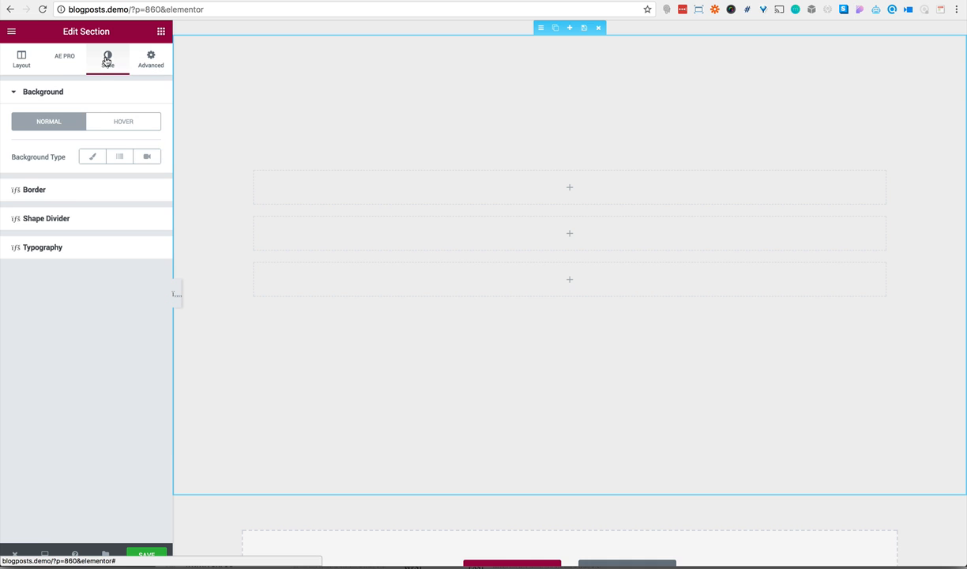
click(92, 156)
click(109, 249)
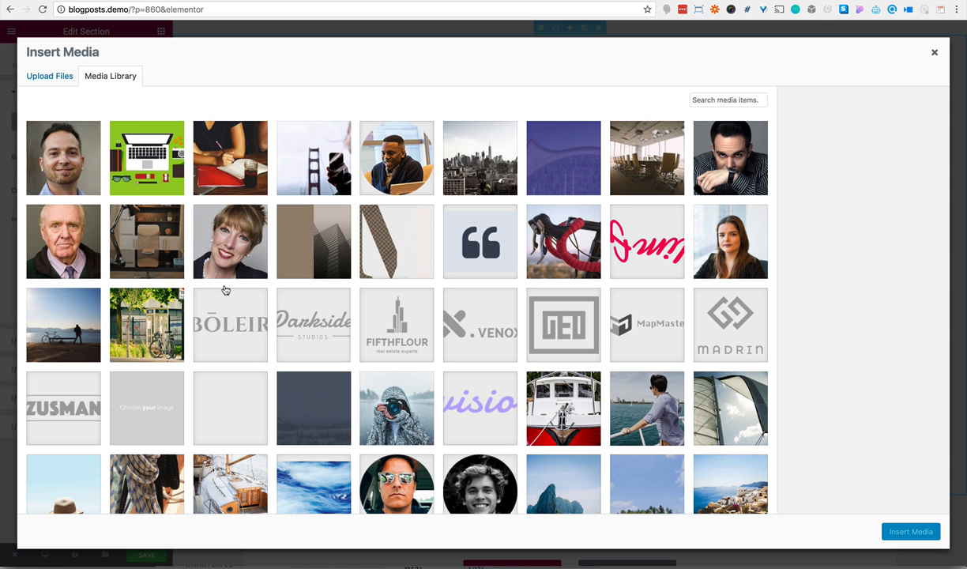
scroll(313, 340, down, 3)
click(305, 368)
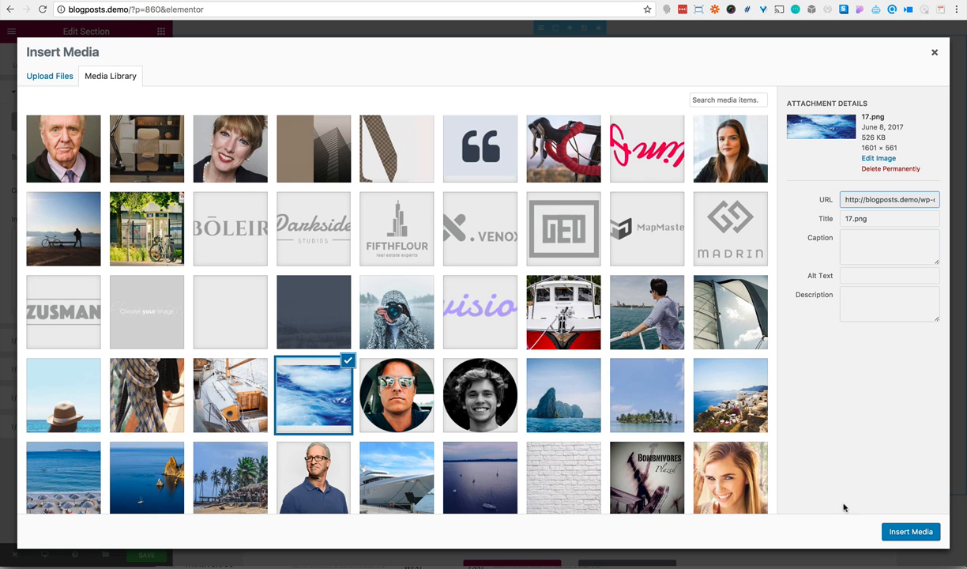
click(895, 528)
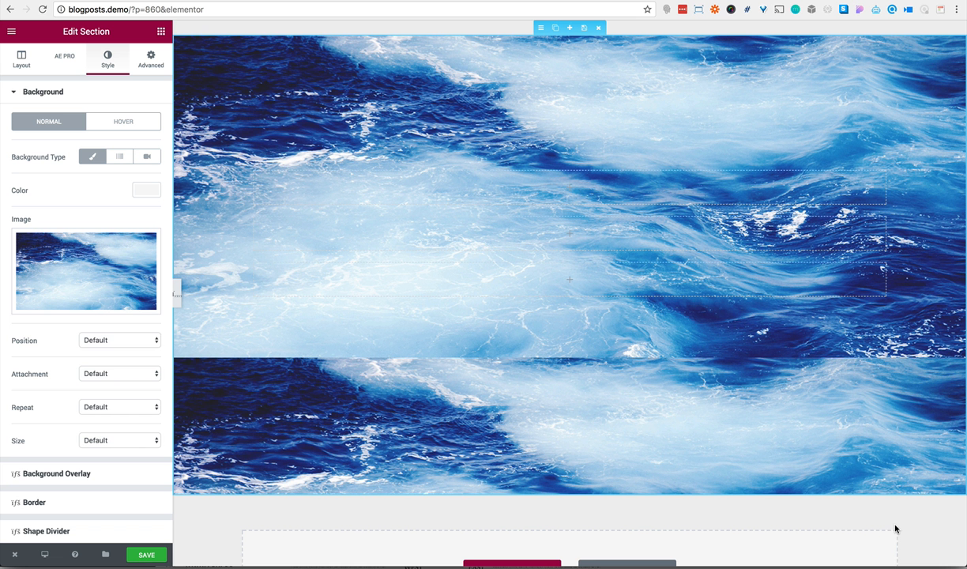
Set the section's background image to position Center Right, attachment Fixed, No-repeat and size Cover
click(145, 340)
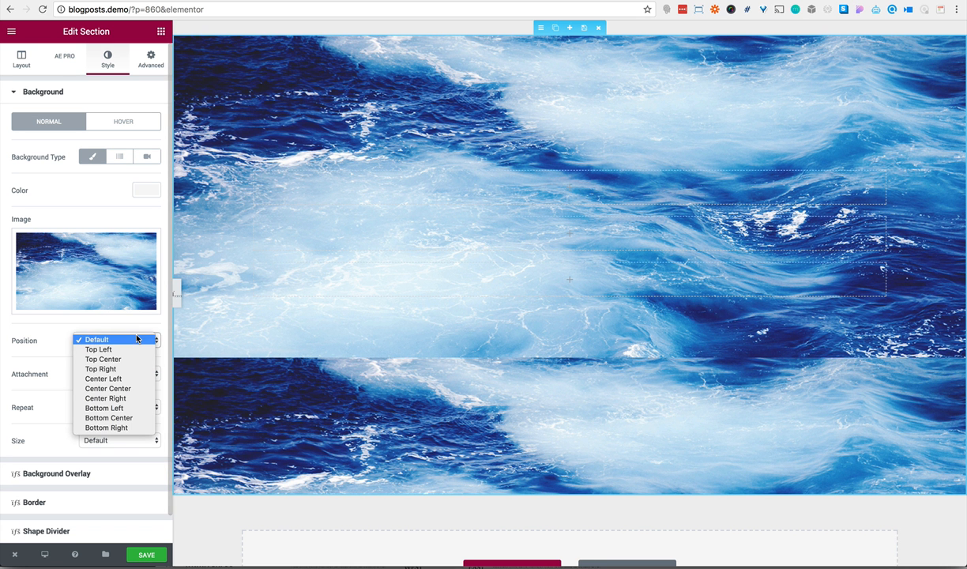
click(128, 398)
click(113, 375)
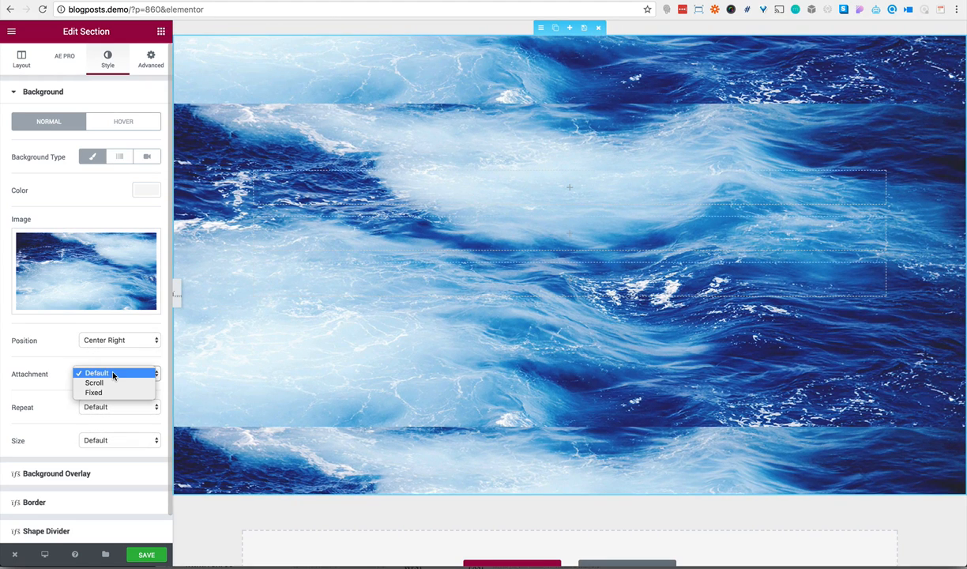
click(107, 395)
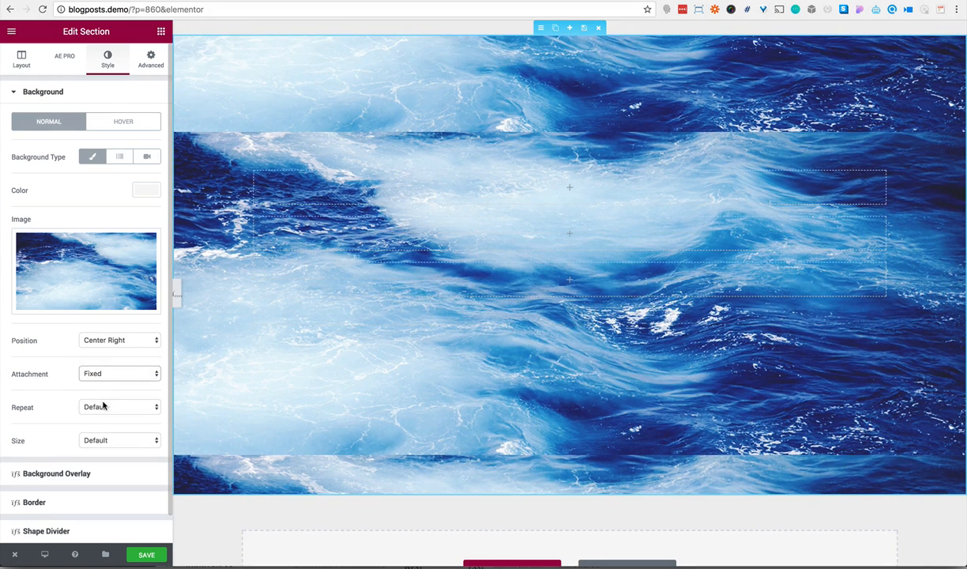
click(105, 405)
click(109, 433)
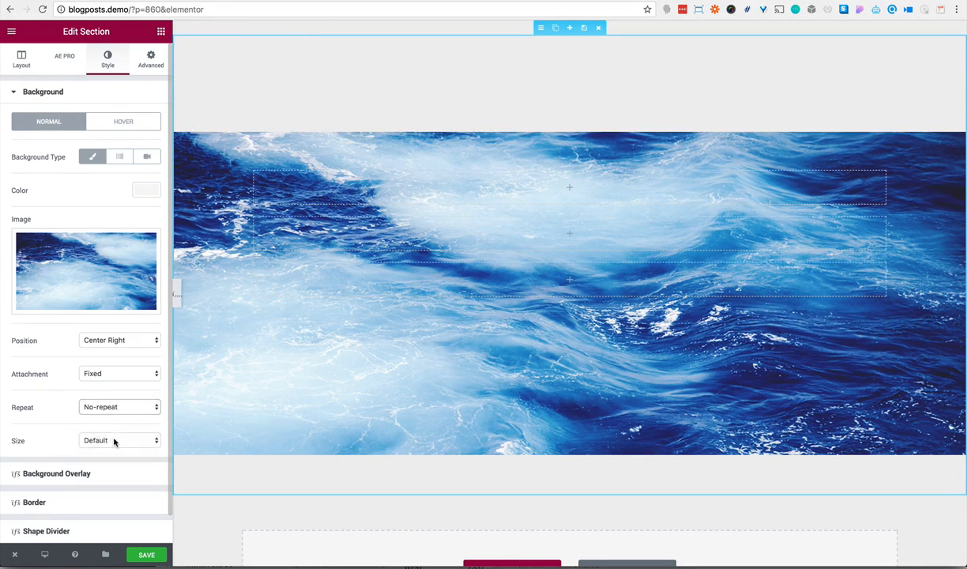
click(115, 439)
click(119, 459)
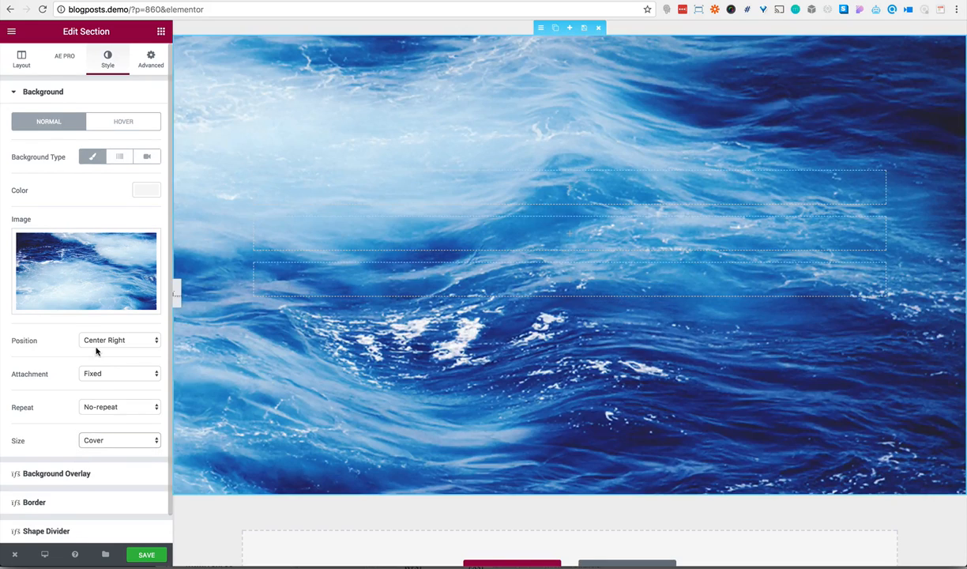
Add a classic black background overlay to the section and raise its opacity to darken the image further
scroll(96, 348, down, 1)
click(80, 444)
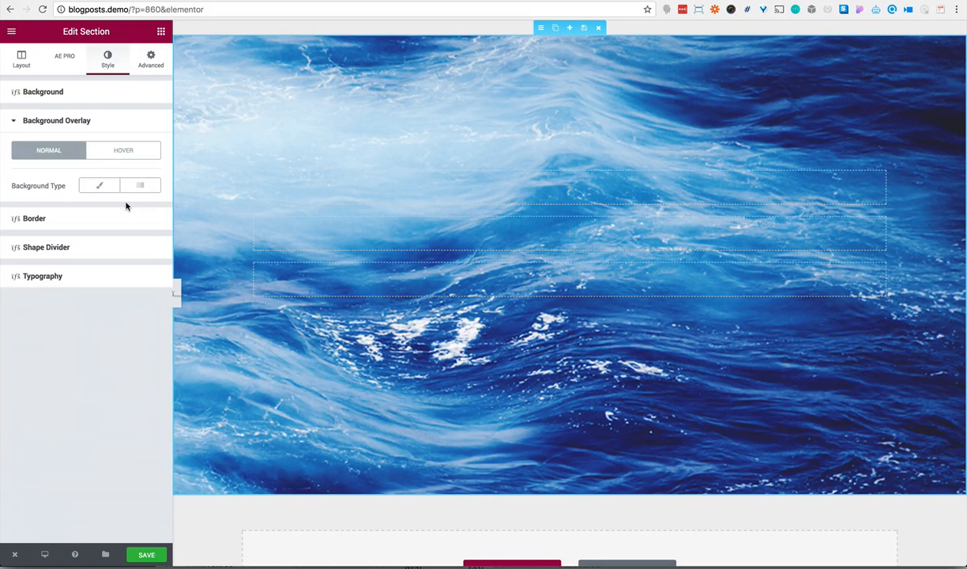
click(100, 187)
click(142, 218)
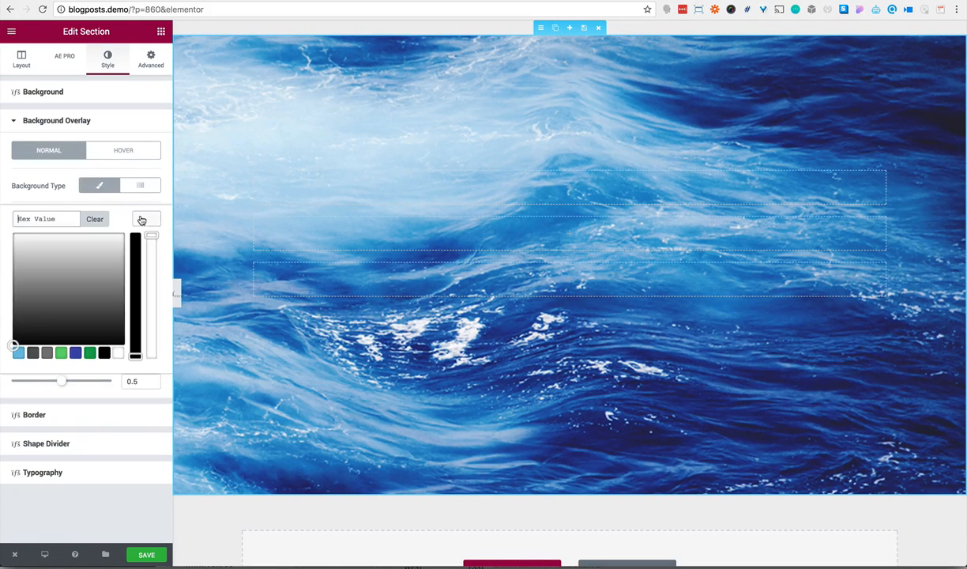
click(106, 352)
click(132, 381)
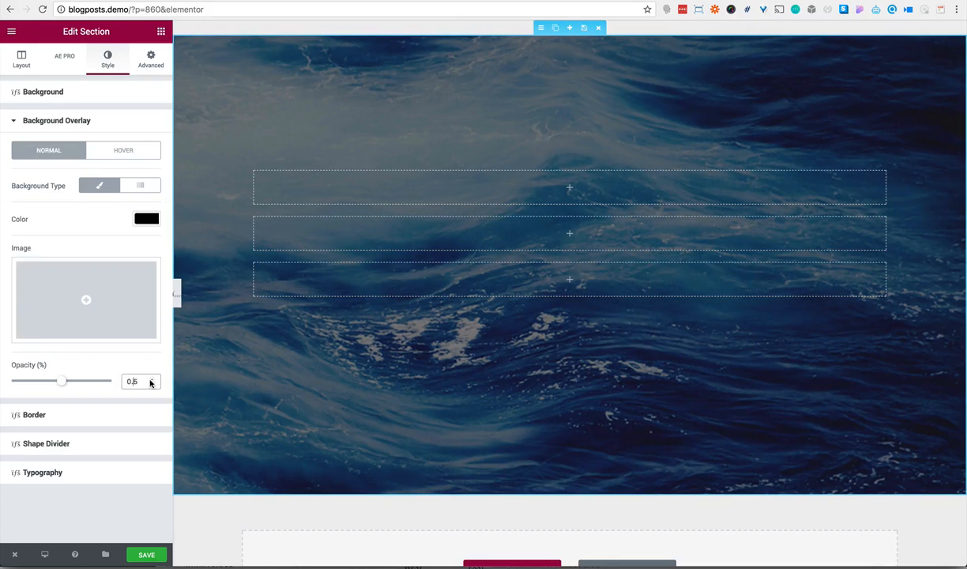
text(7)
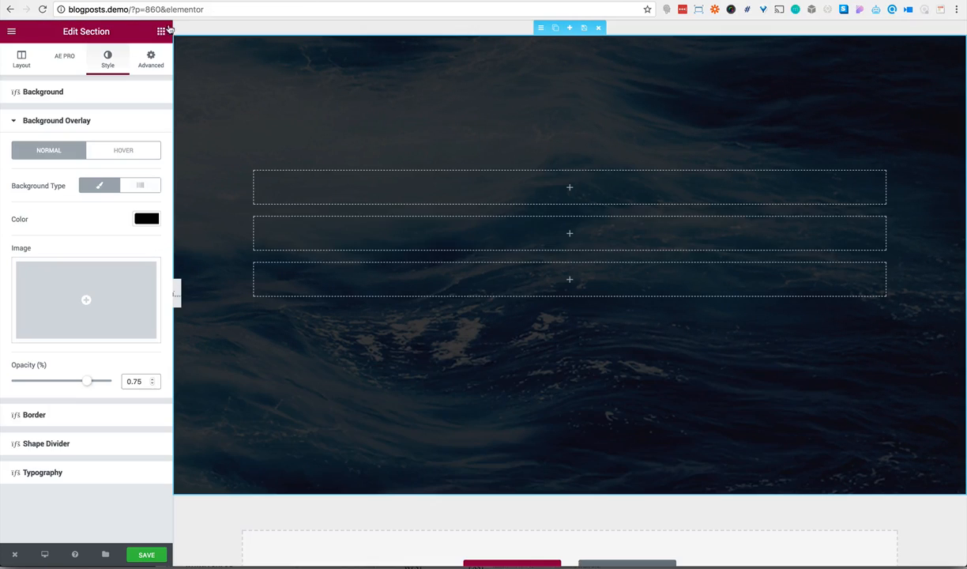
Fill the three rows with a Text Editor widget, a Heading widget and another Text Editor widget, in that order
click(161, 32)
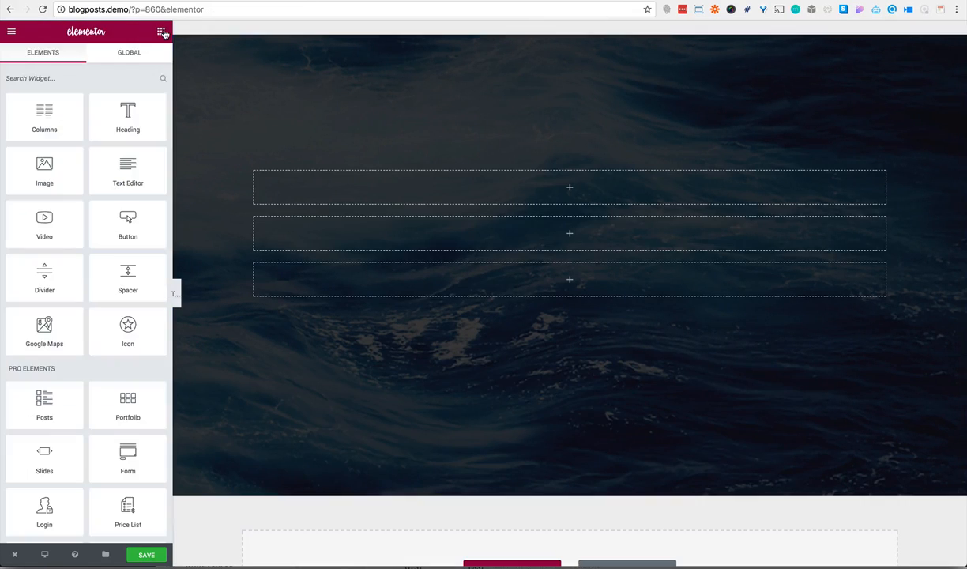
drag(132, 165, 361, 196)
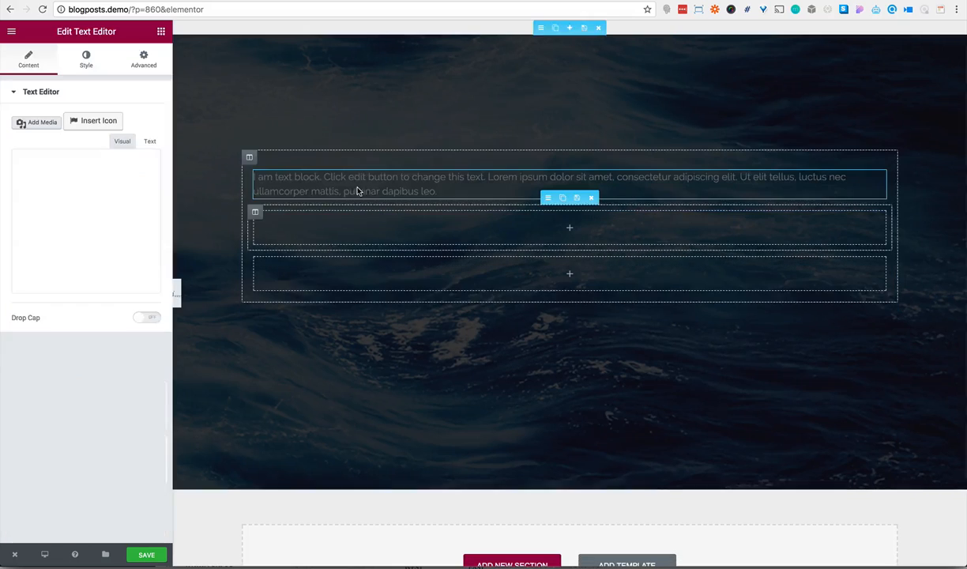
click(161, 31)
drag(128, 115, 351, 254)
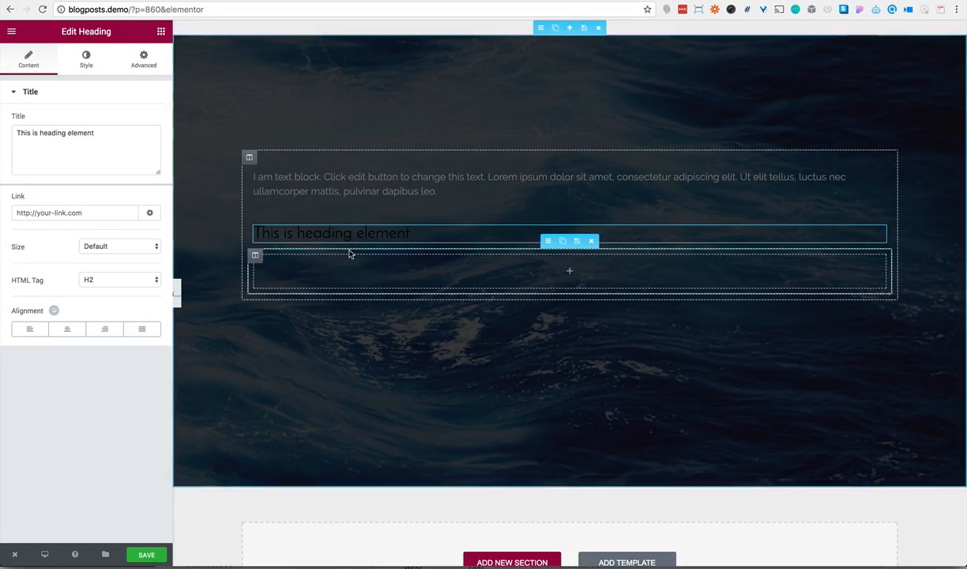
click(161, 31)
drag(134, 166, 332, 262)
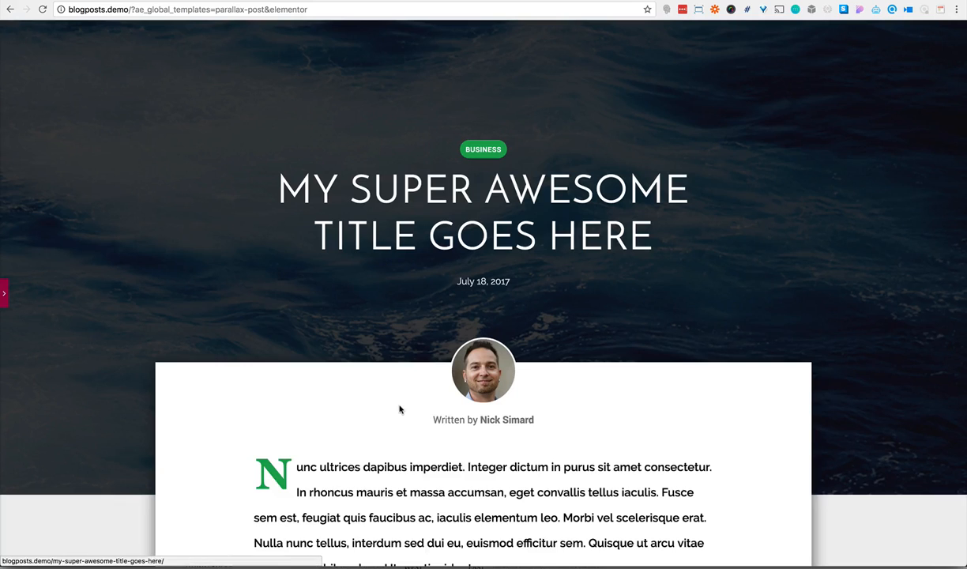
Add a Columns element as a new section below the ocean-background section
scroll(399, 407, down, 5)
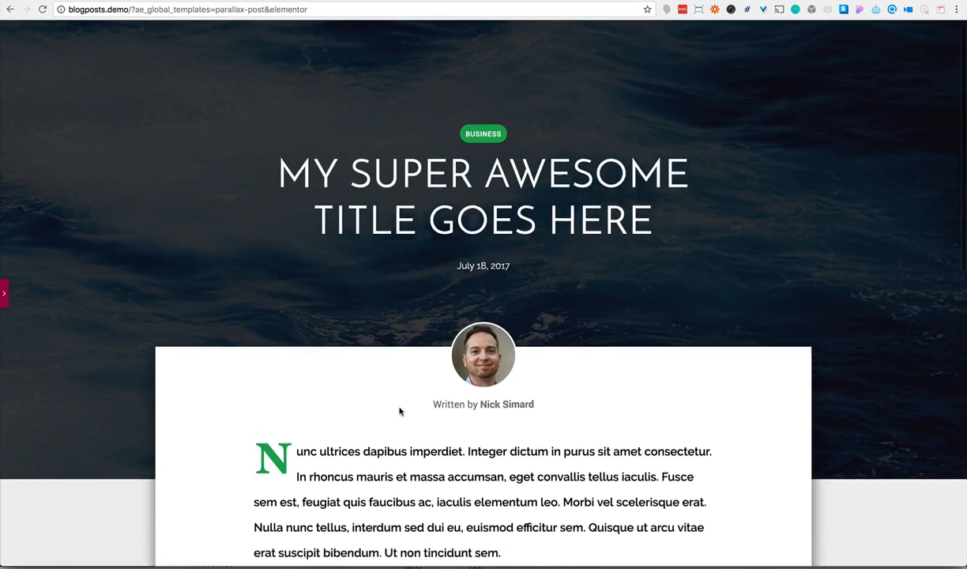
scroll(400, 410, down, 2)
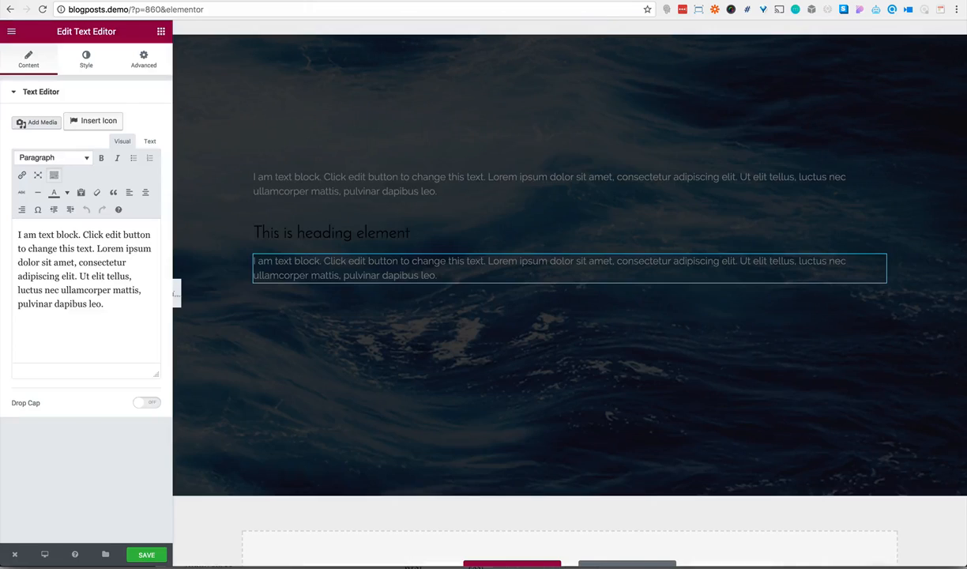
scroll(277, 214, down, 2)
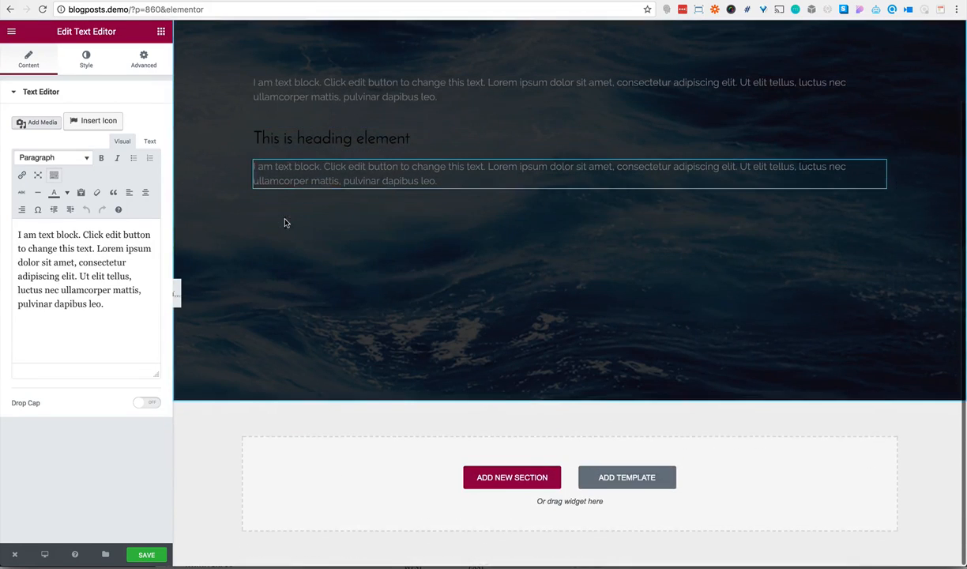
click(161, 32)
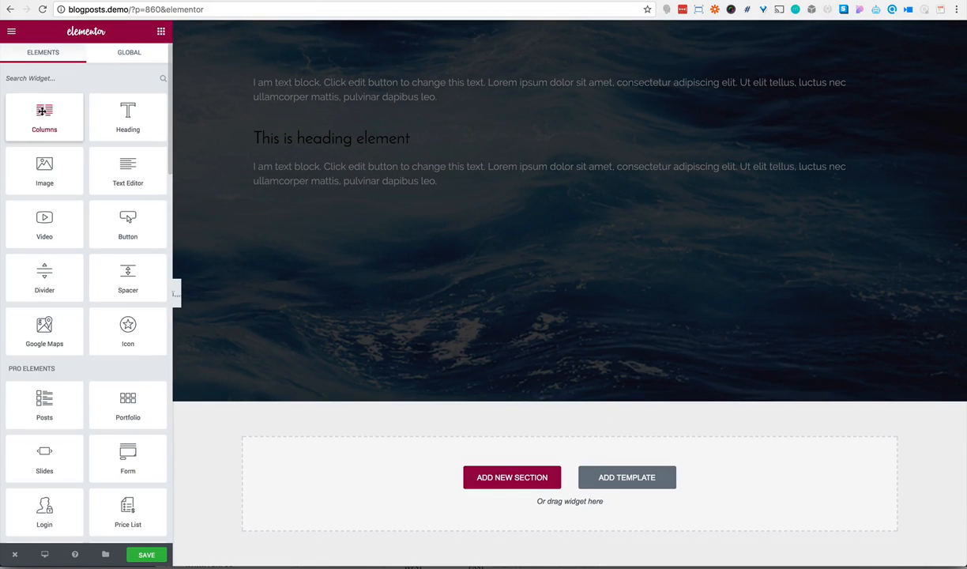
drag(44, 110, 447, 468)
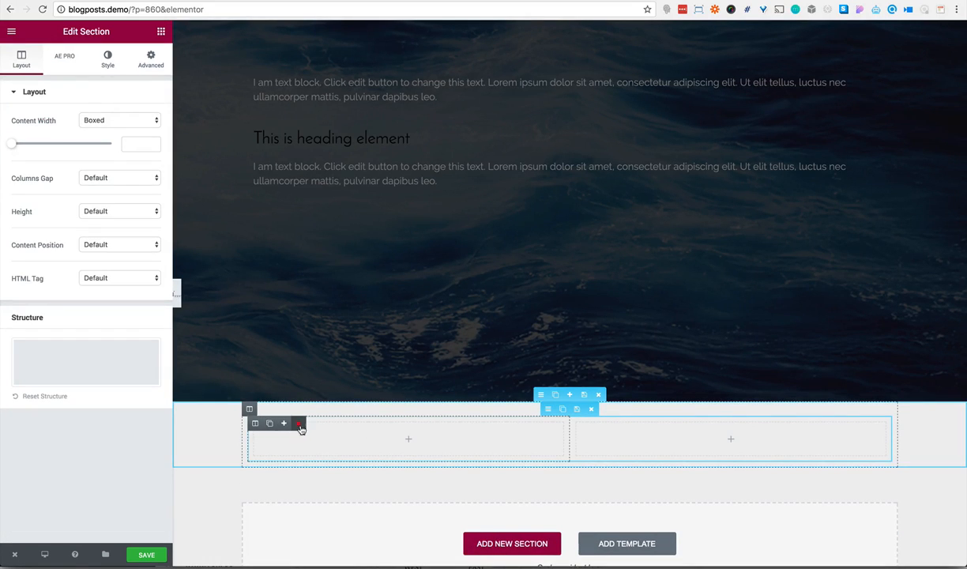
Delete one column of the new section's inner section and duplicate that inner section twice for three stacked rows
click(300, 424)
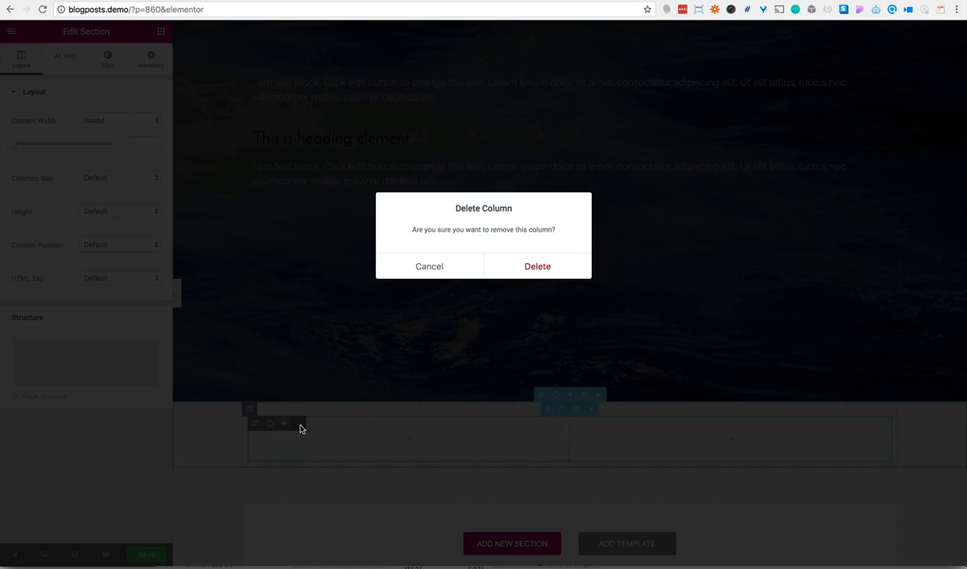
click(560, 271)
click(564, 411)
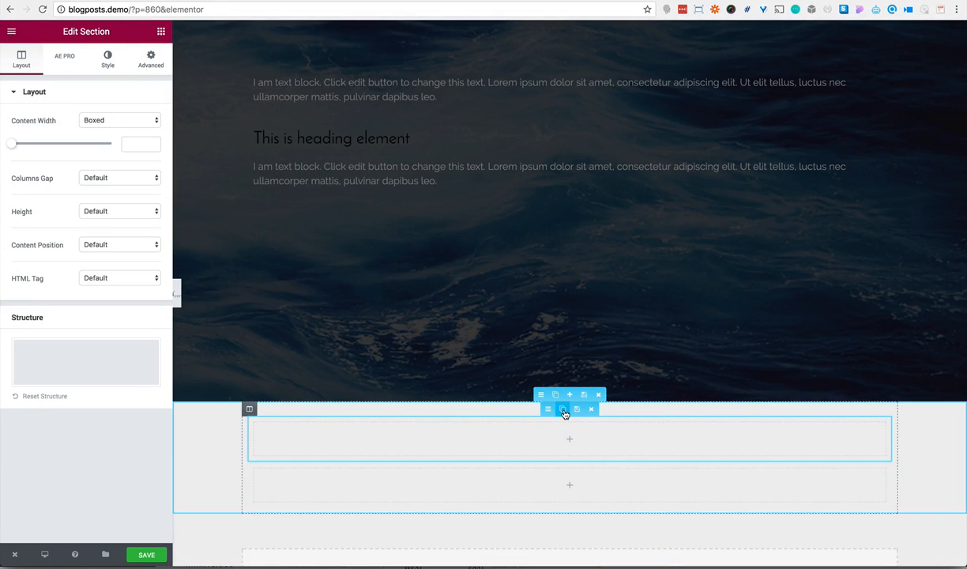
click(563, 410)
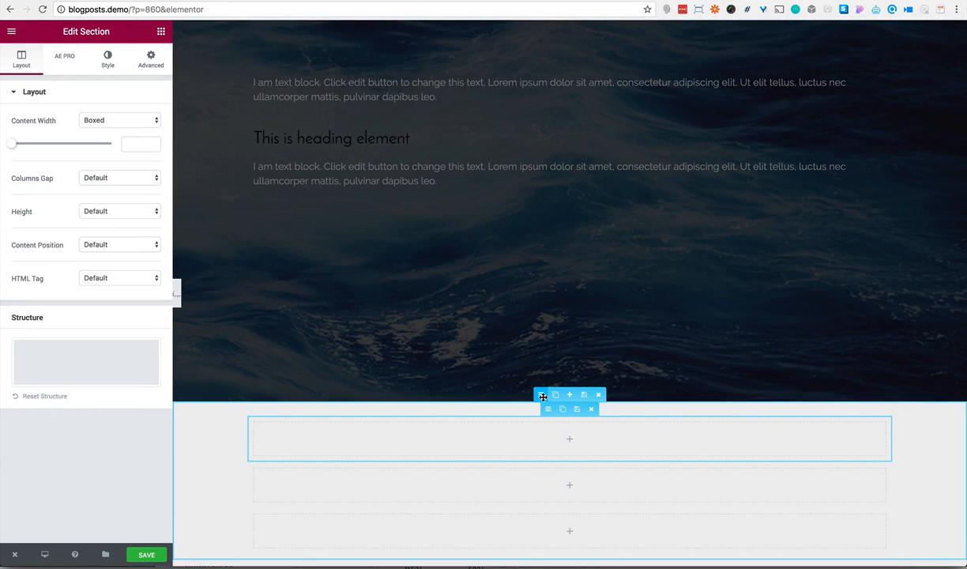
Give the column holding the three stacked rows a classic white (#ffffff) background
click(542, 396)
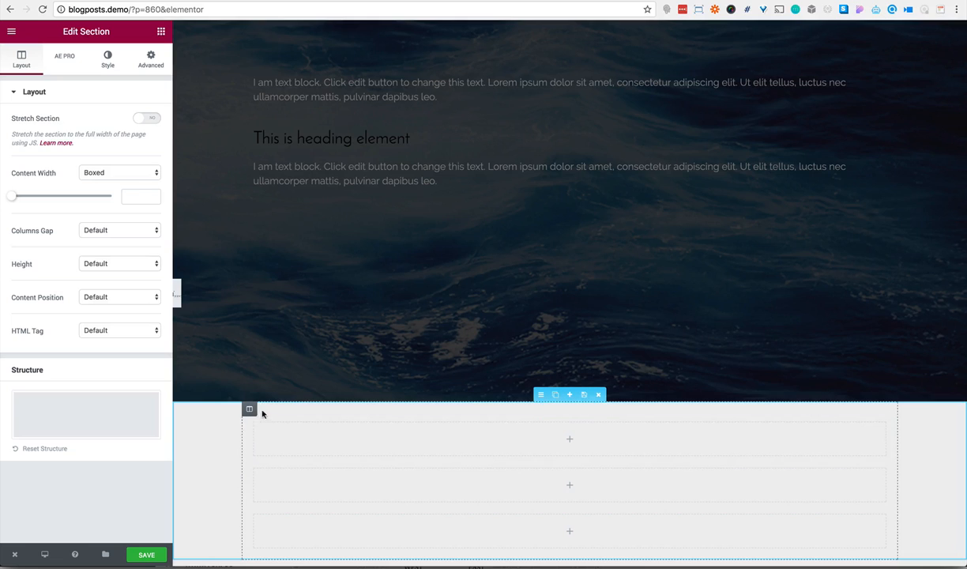
click(251, 409)
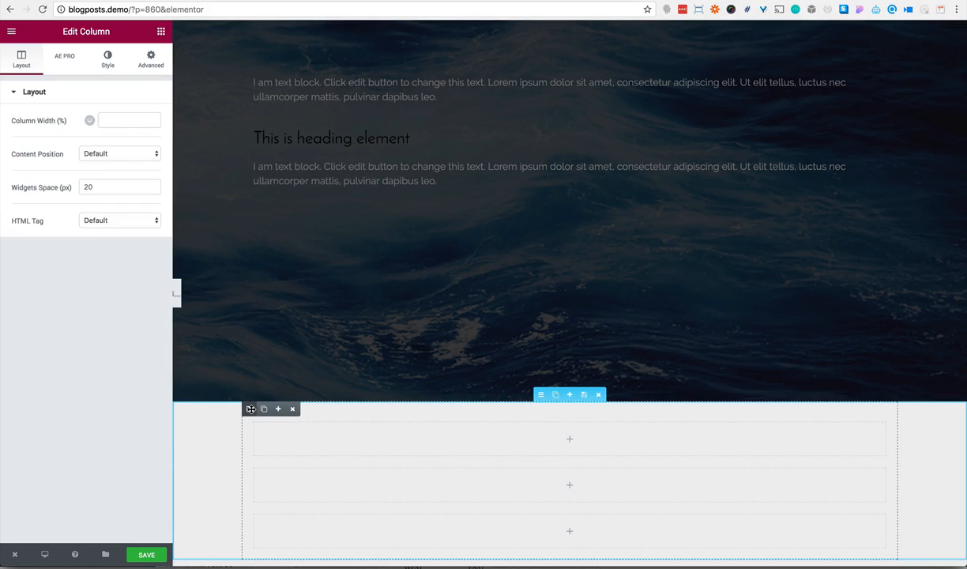
click(105, 61)
click(102, 158)
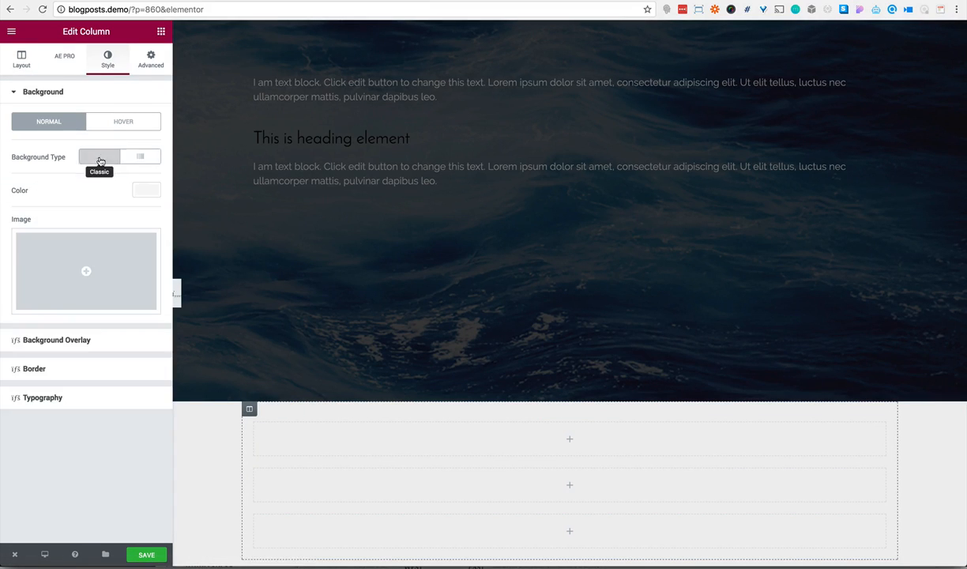
click(141, 191)
click(118, 323)
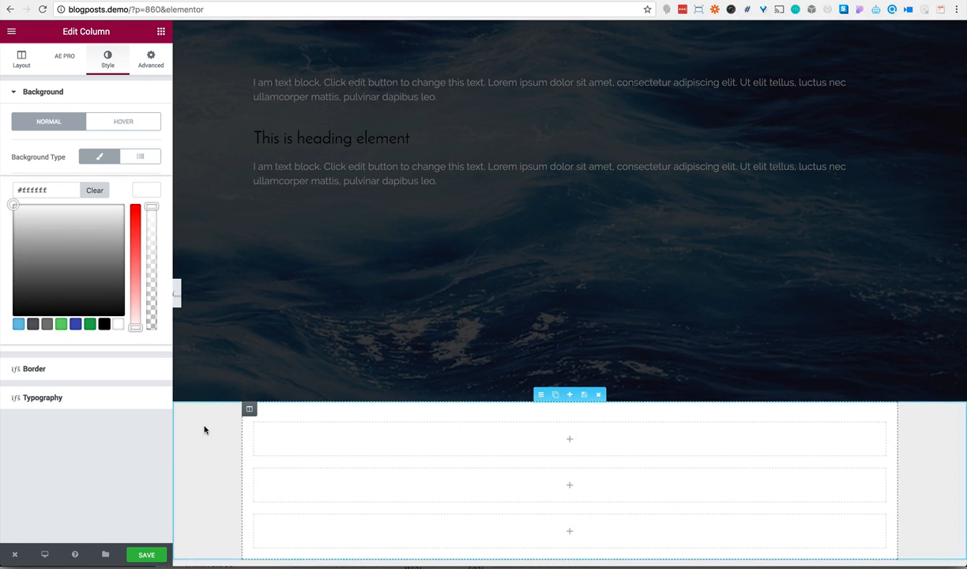
Enable a box shadow on the column with blur 33, spread 4, horizontal offset 1 and vertical offset 5
scroll(215, 433, down, 4)
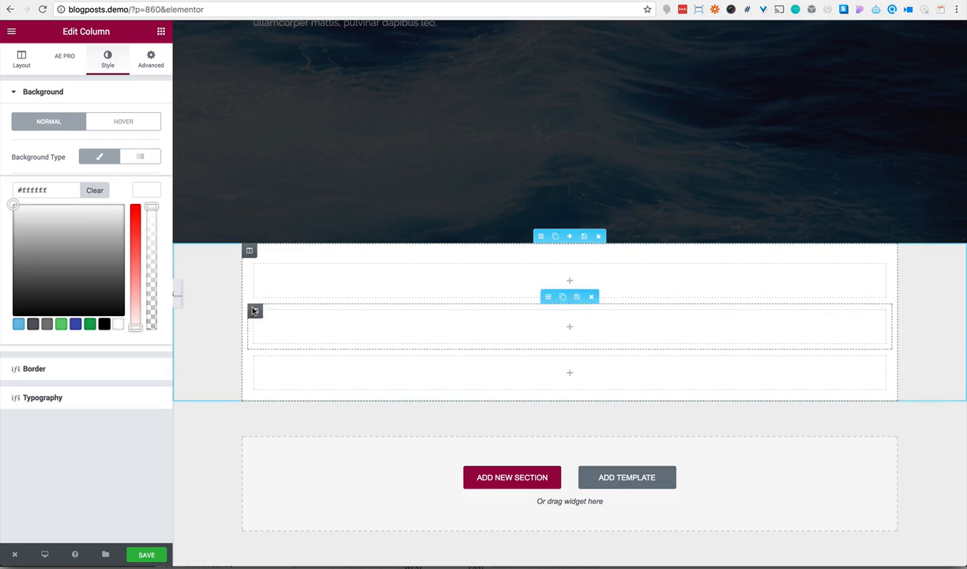
click(73, 374)
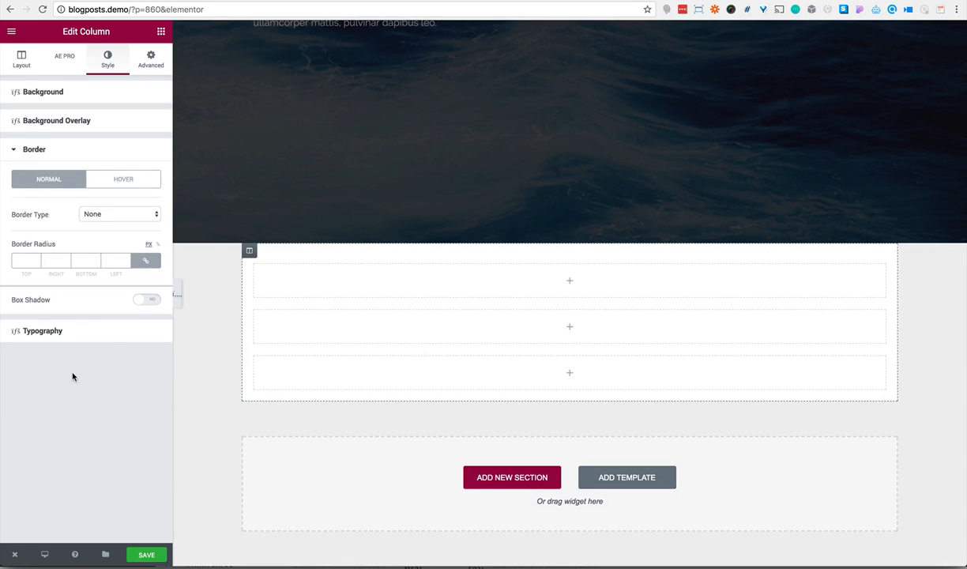
click(143, 300)
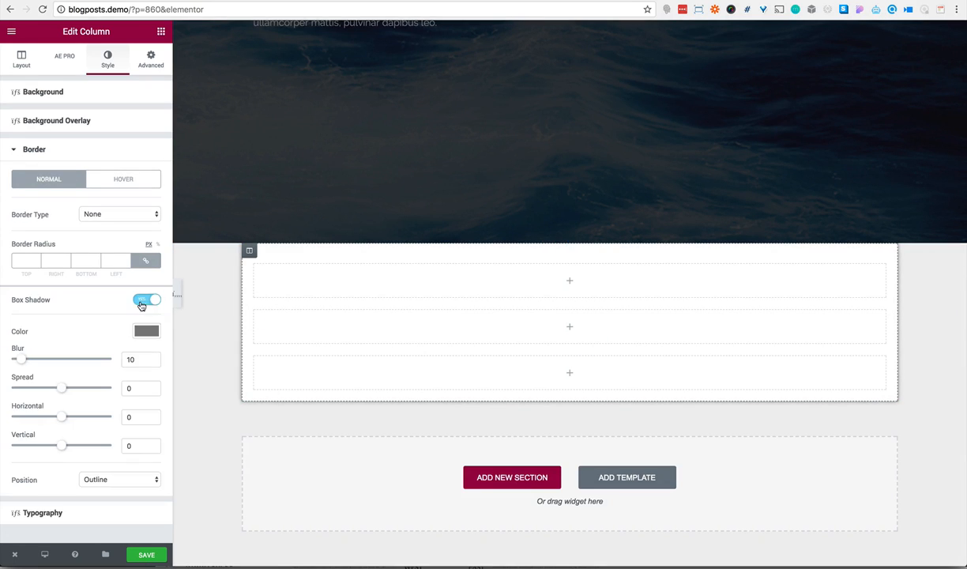
click(140, 358)
text(33)
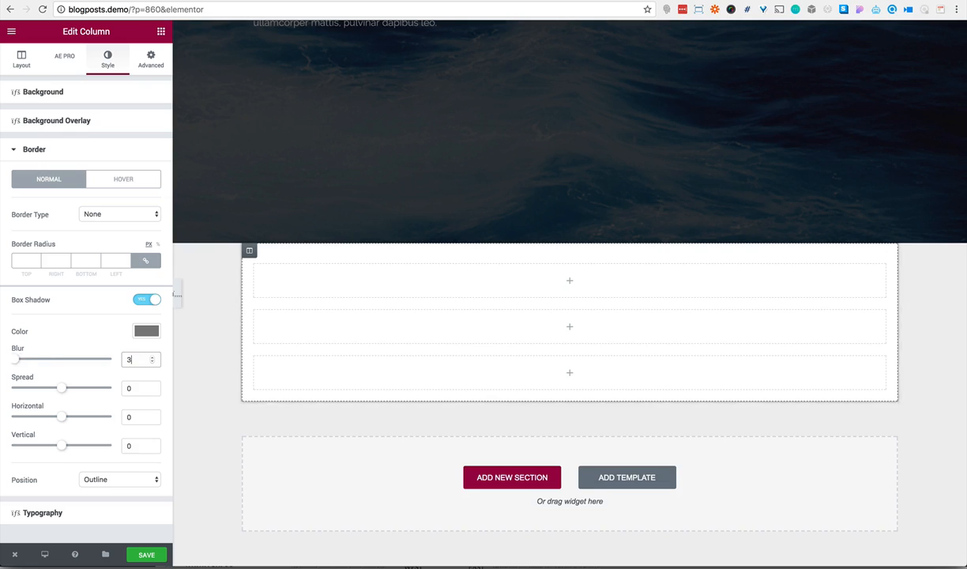
double_click(140, 388)
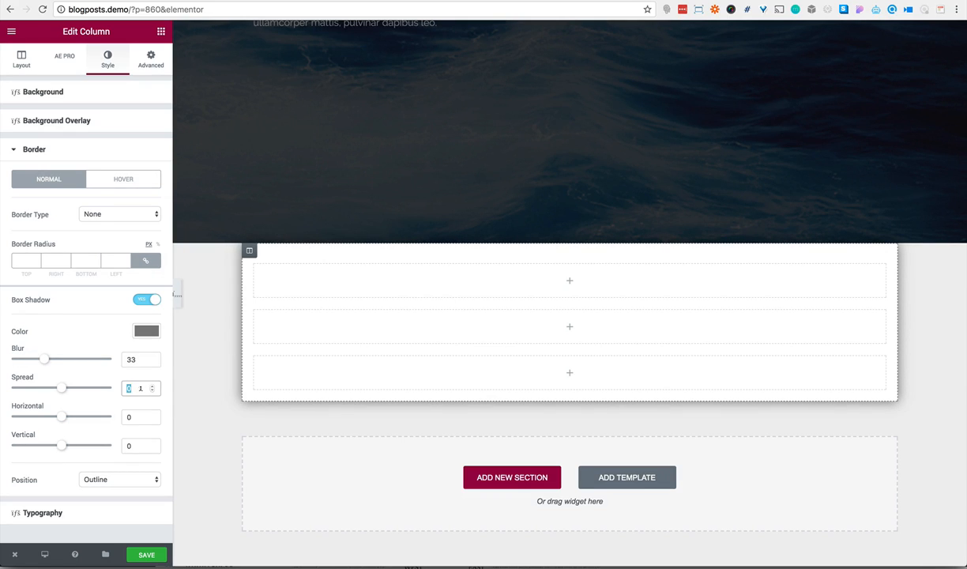
text(4)
double_click(139, 416)
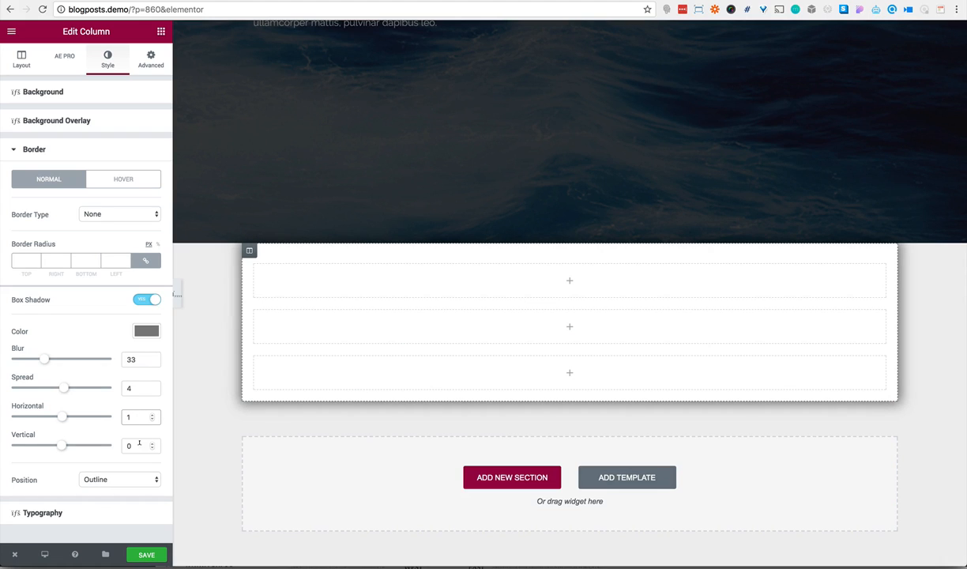
double_click(139, 444)
text(5)
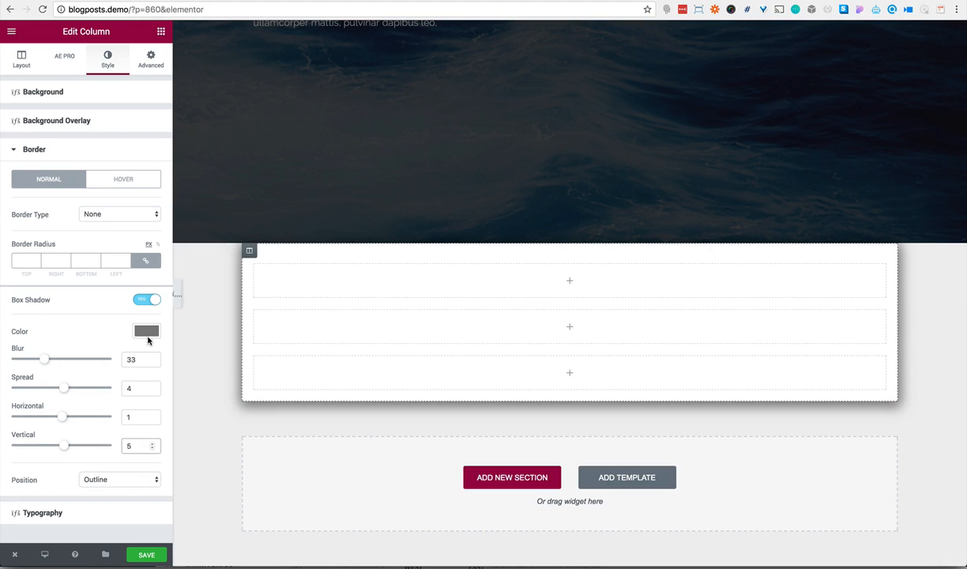
Set the column's box shadow color to black and lower its opacity slightly
click(147, 331)
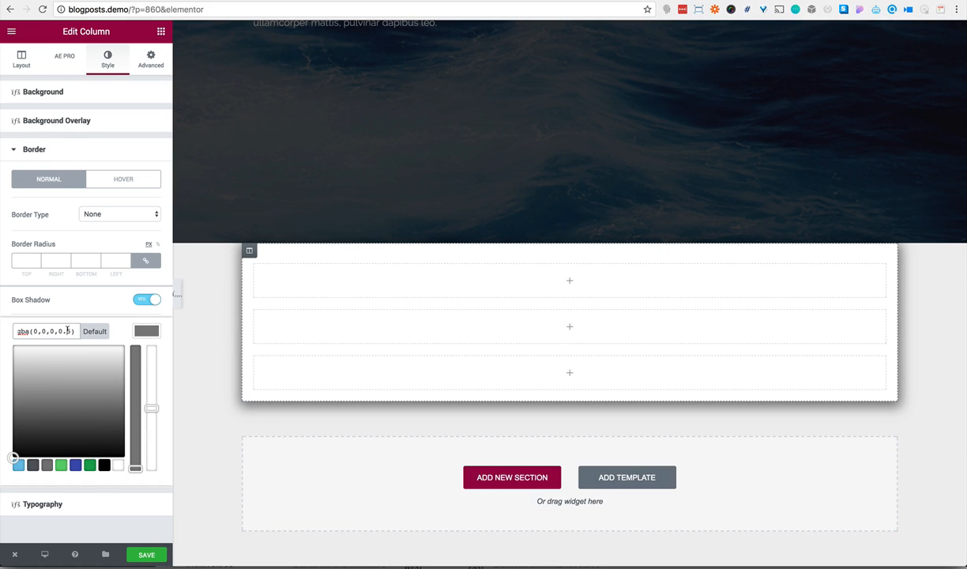
click(105, 466)
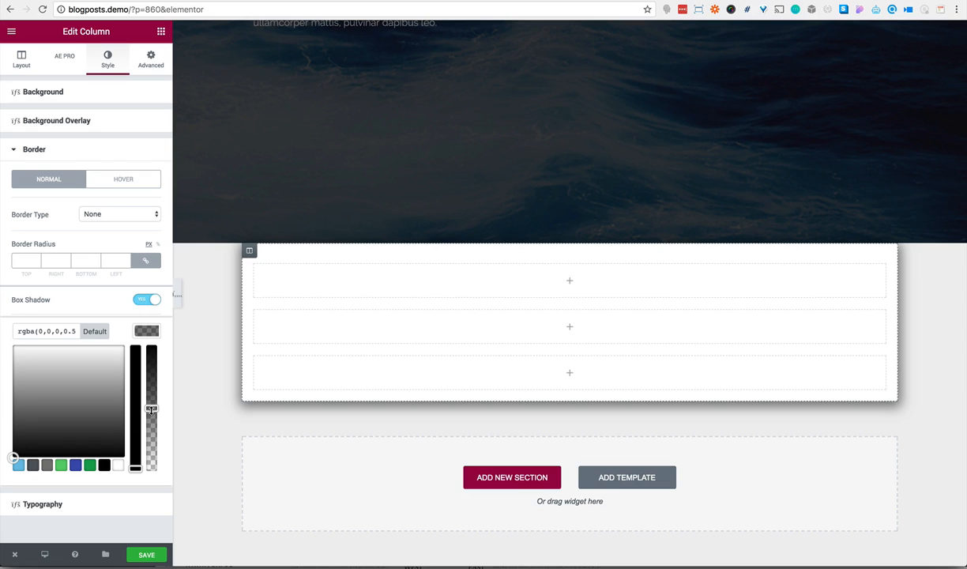
drag(151, 410, 151, 418)
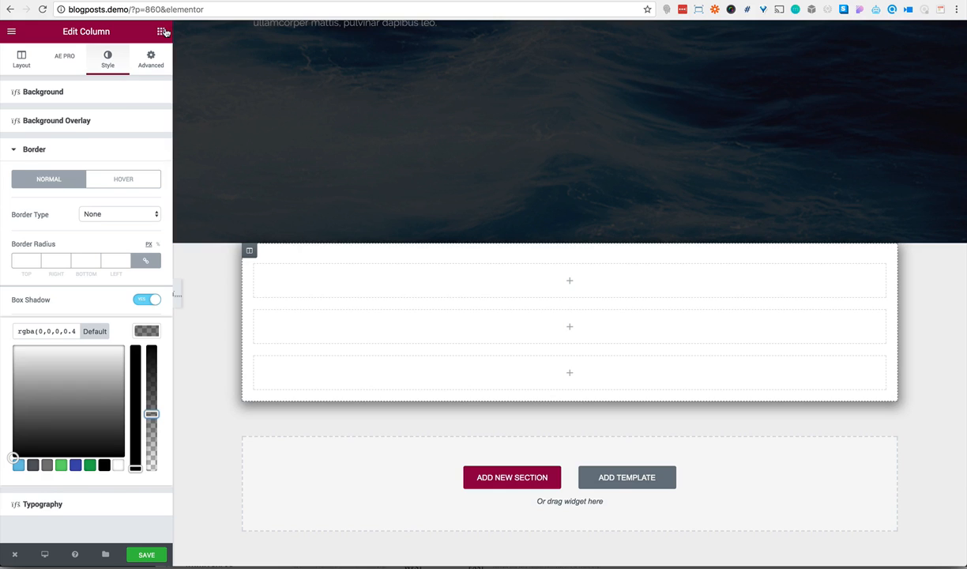
Add an Image widget to the first row and insert the first portrait photo from the media library
click(162, 32)
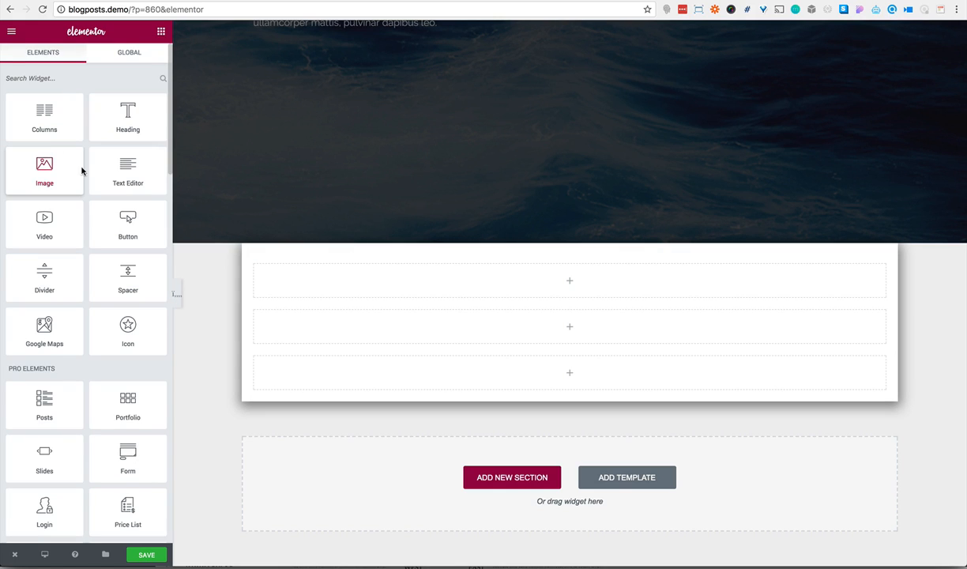
drag(81, 171, 328, 281)
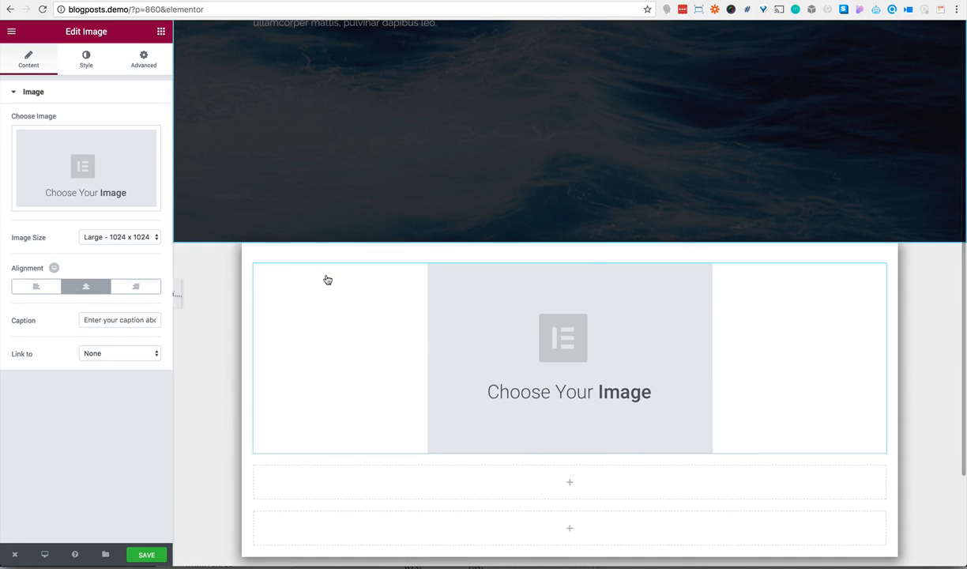
click(121, 164)
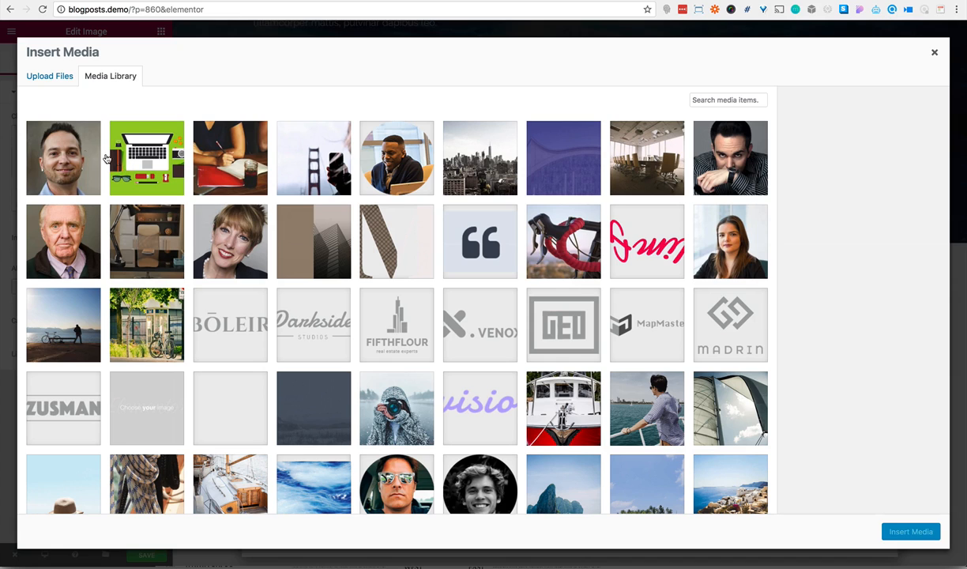
click(79, 148)
click(901, 531)
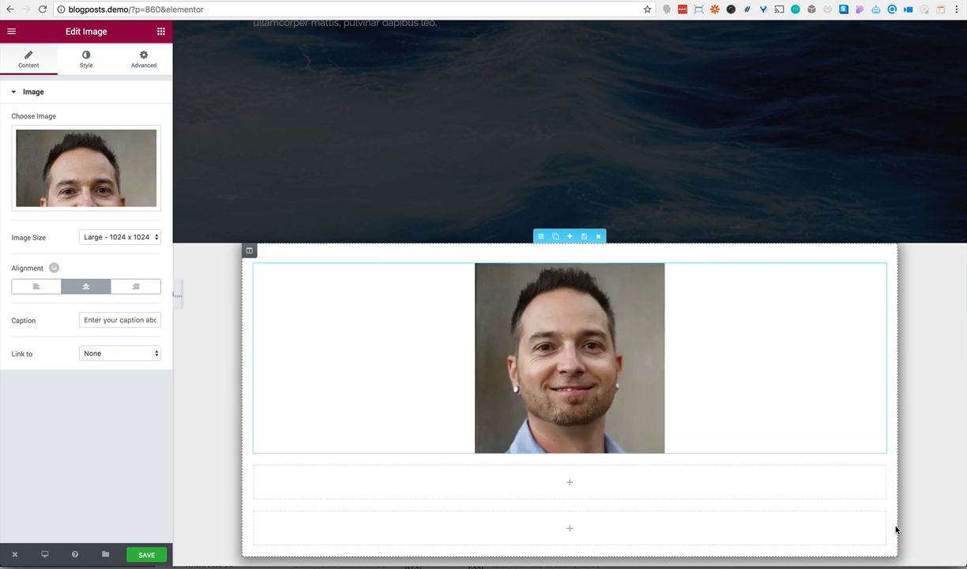
Apply a custom image size of 100 x 100 to the portrait
click(125, 237)
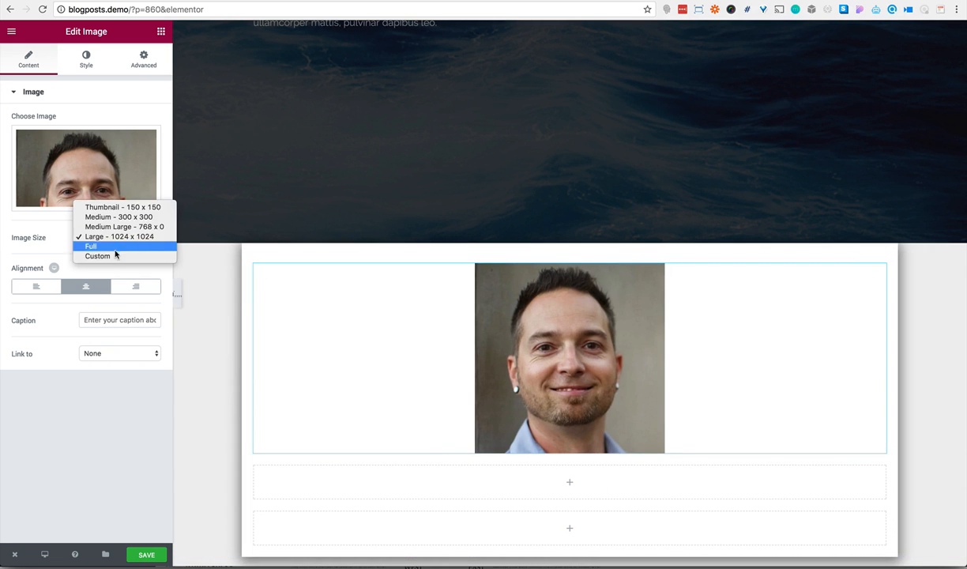
click(115, 255)
click(28, 291)
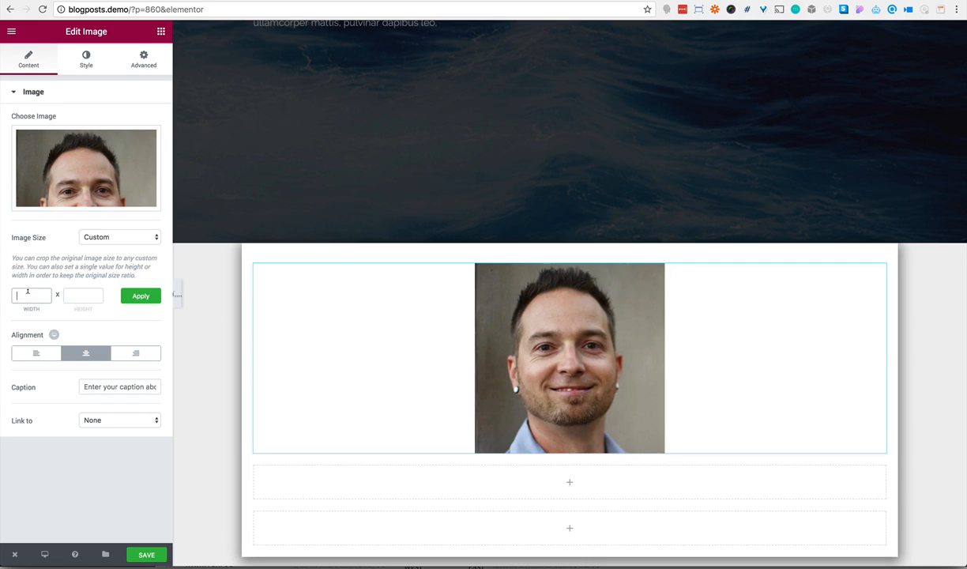
click(72, 289)
text(100)
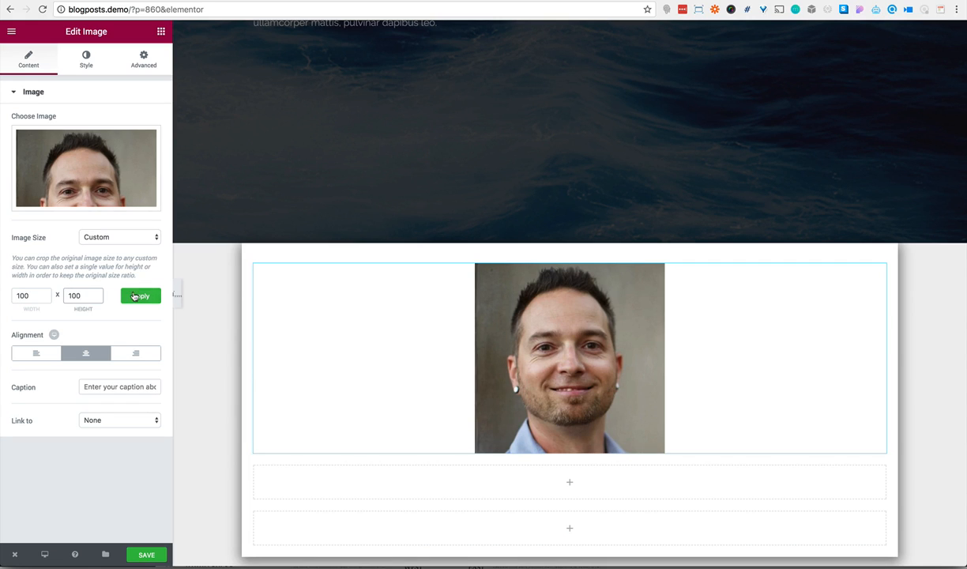
click(134, 295)
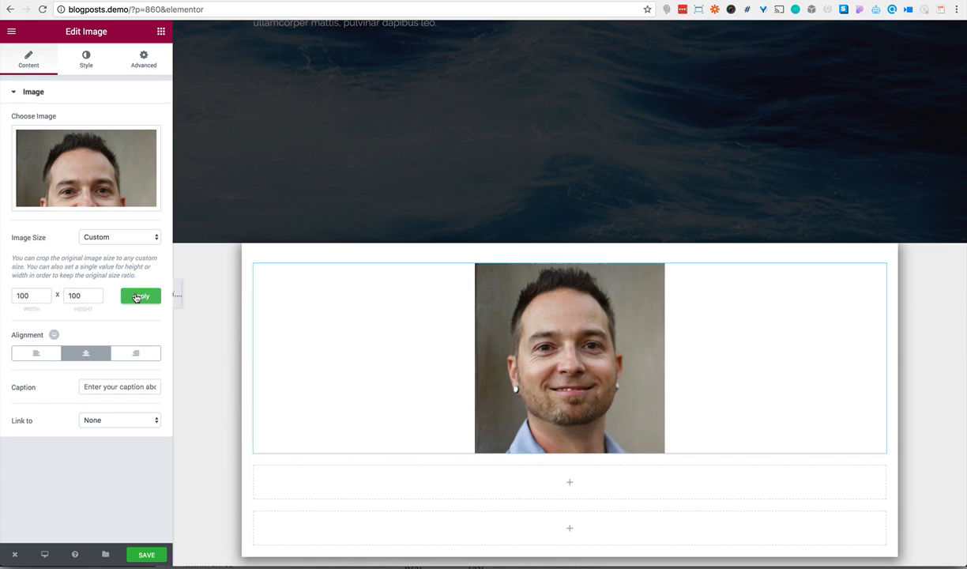
Round all corners of the portrait with a border radius of 100 px
click(87, 63)
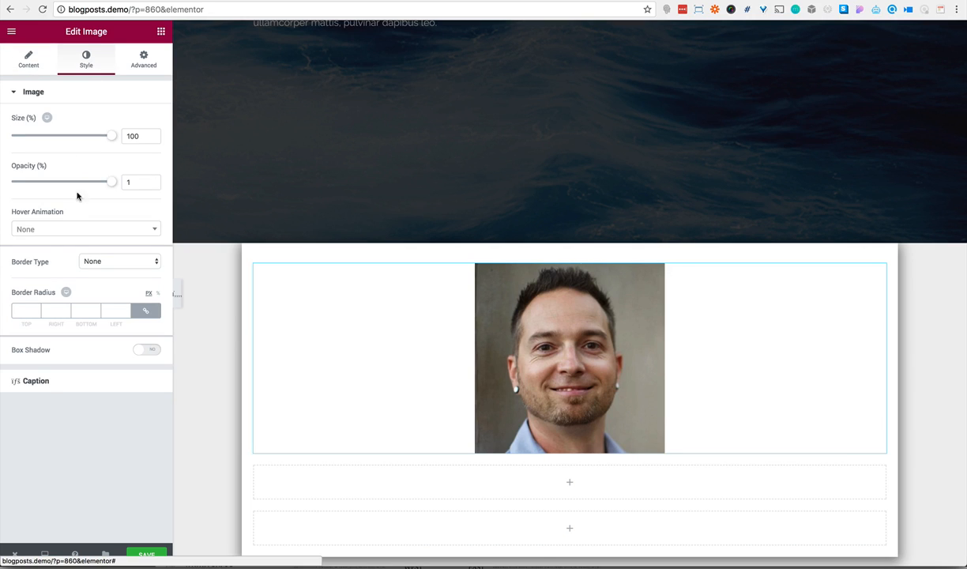
click(20, 308)
text(100)
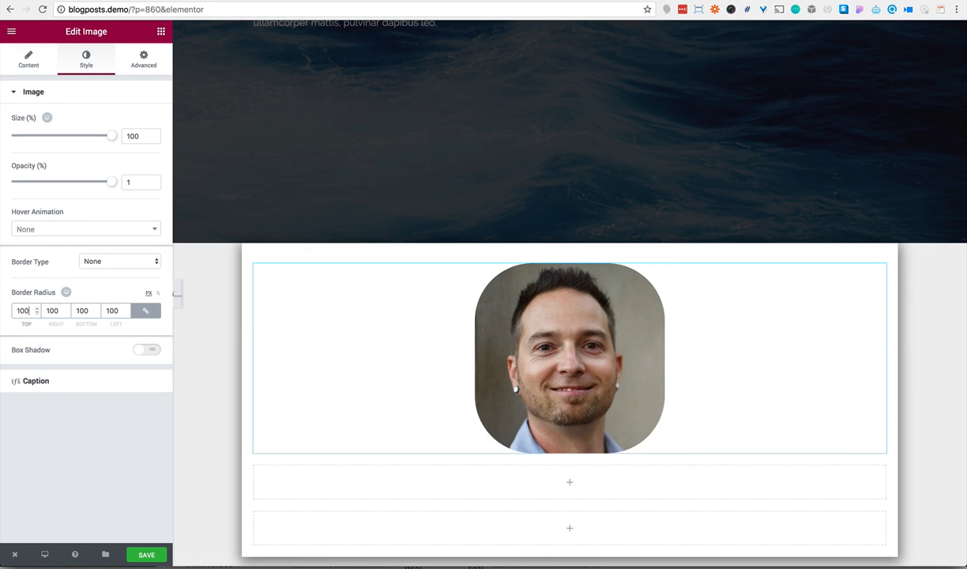
Give the portrait a solid white border with a width of 3 on all sides
click(102, 262)
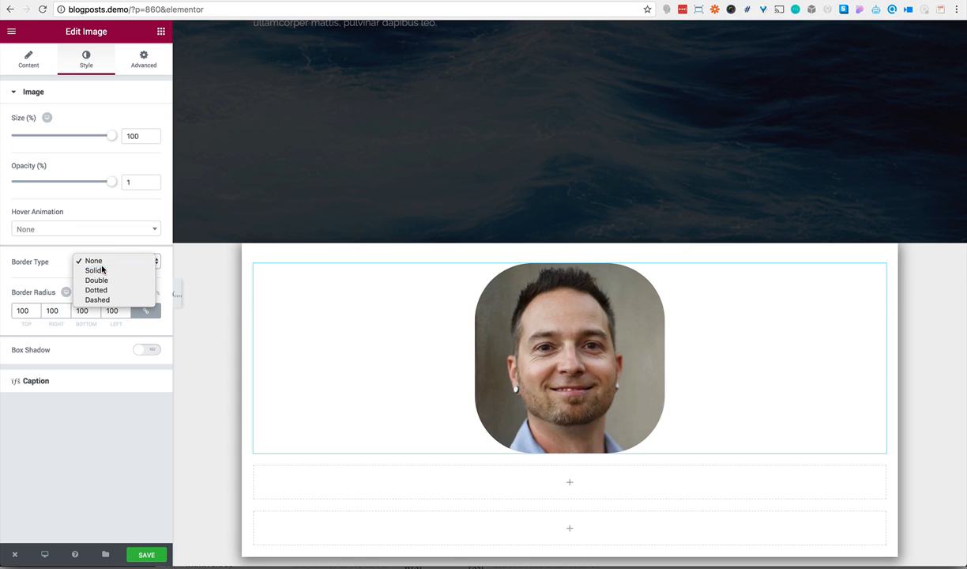
click(102, 271)
click(141, 352)
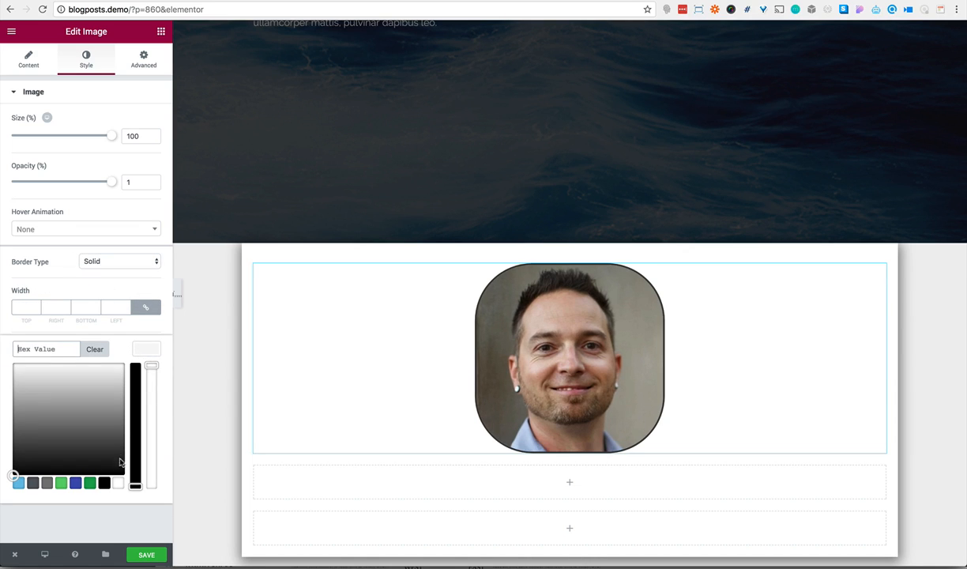
click(118, 483)
click(24, 308)
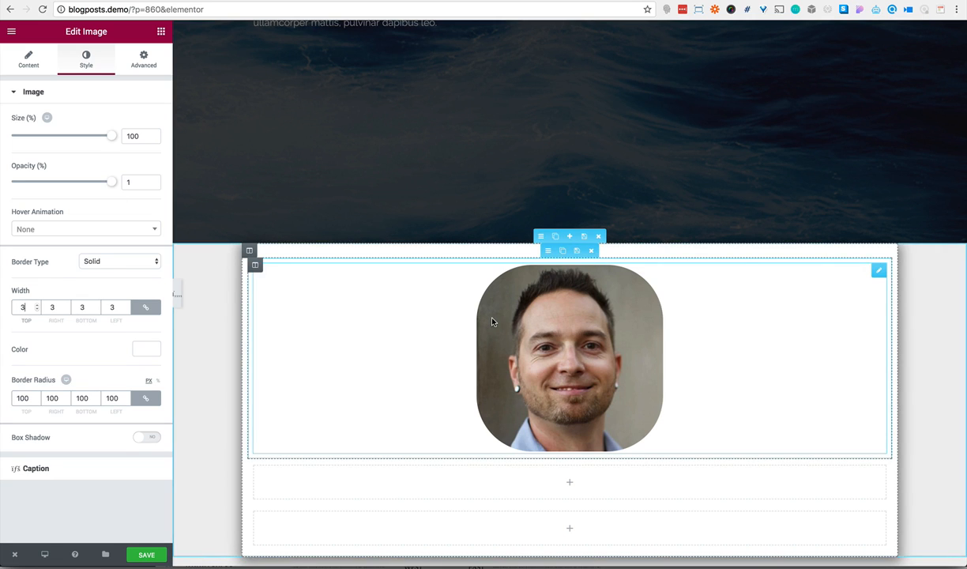
Save the page and reload the editor to refresh the portrait's custom size
click(146, 555)
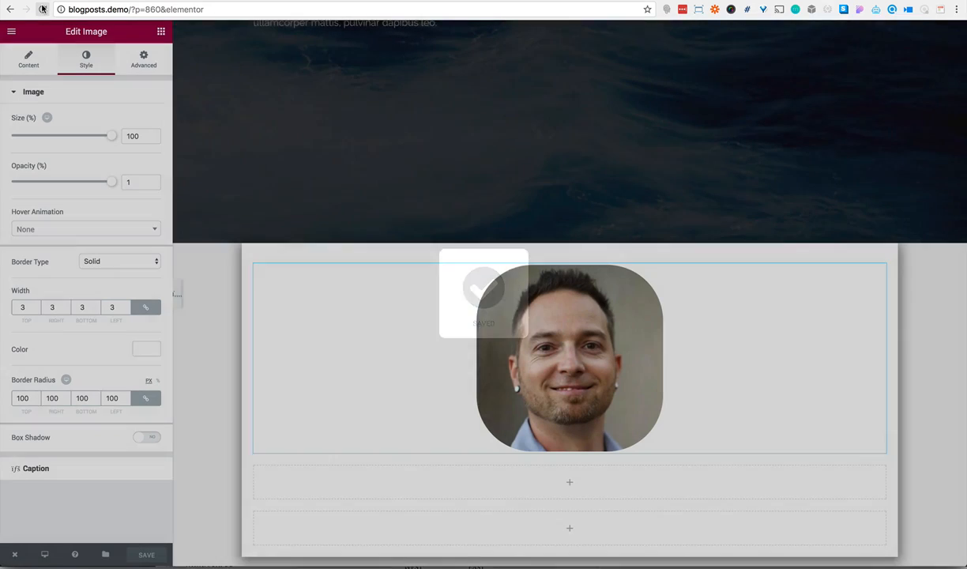
click(43, 9)
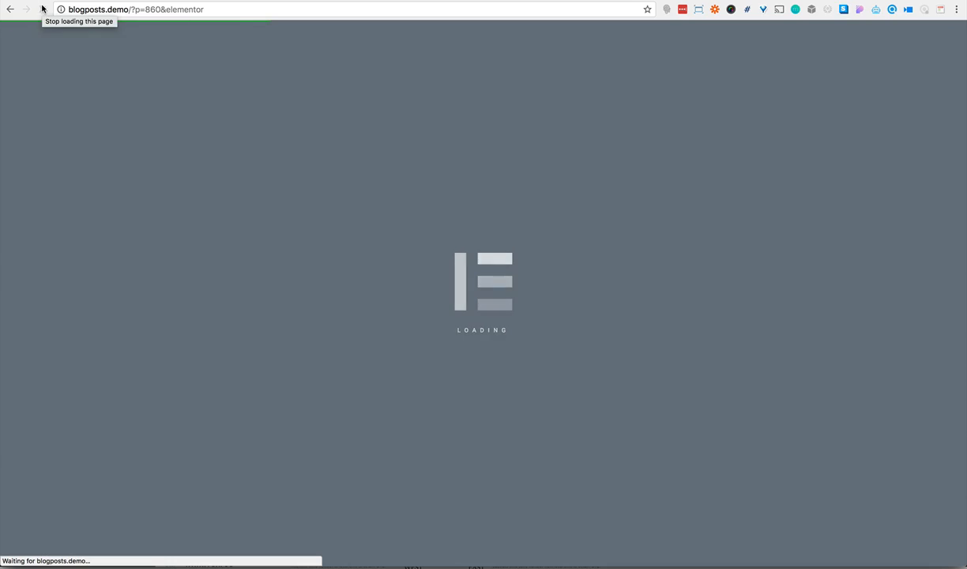
scroll(278, 142, down, 4)
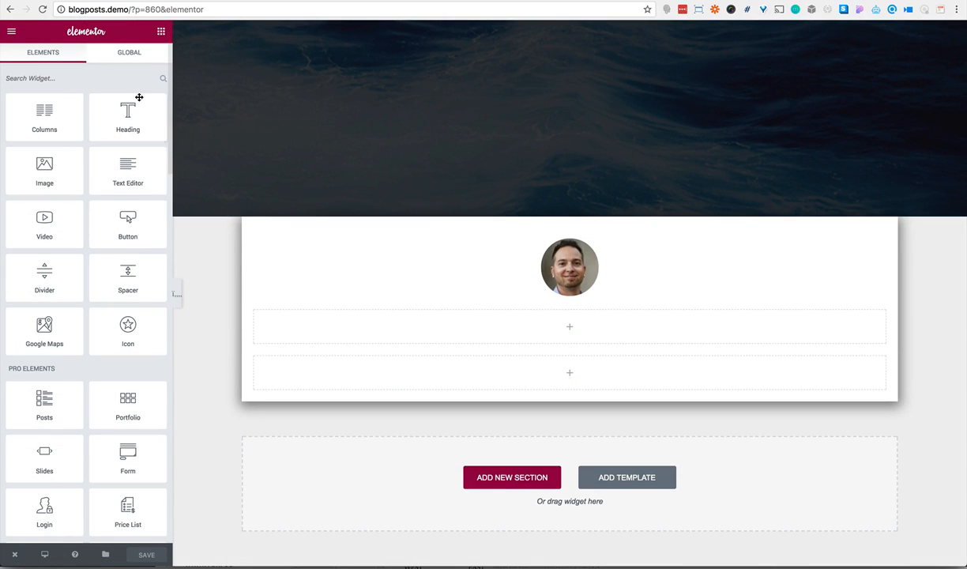
Add a Text Editor widget to each of the two empty rows and duplicate the last row
drag(125, 165, 440, 323)
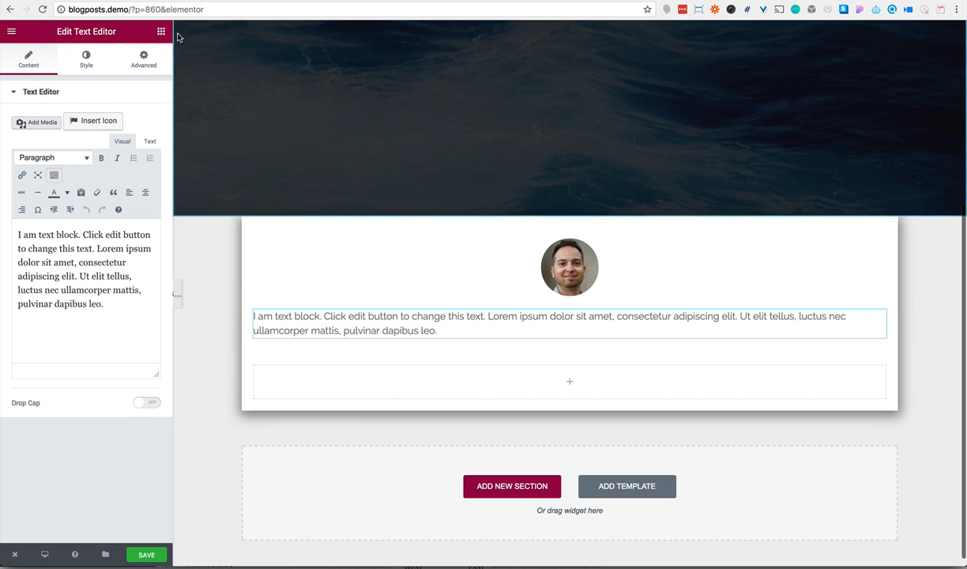
click(161, 32)
drag(128, 170, 360, 382)
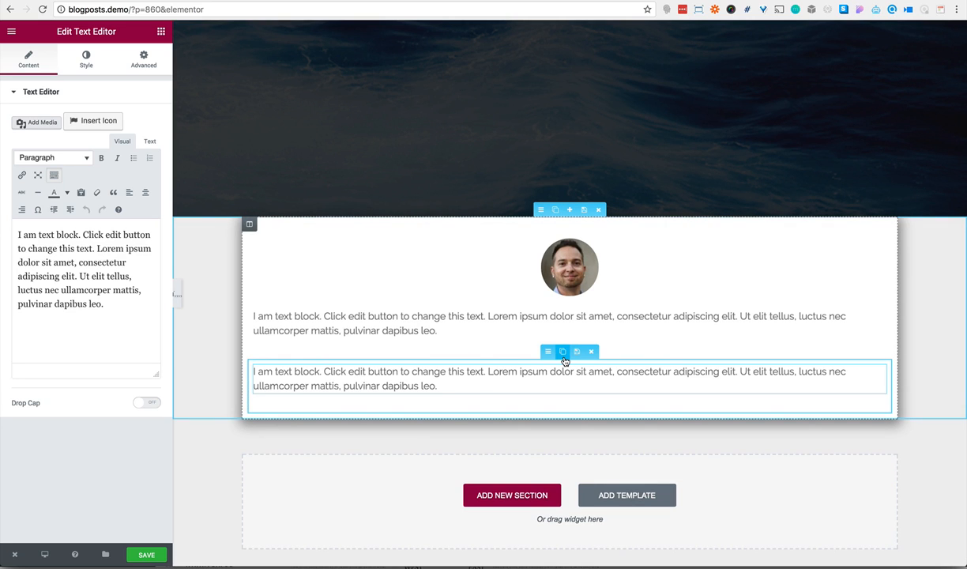
click(563, 352)
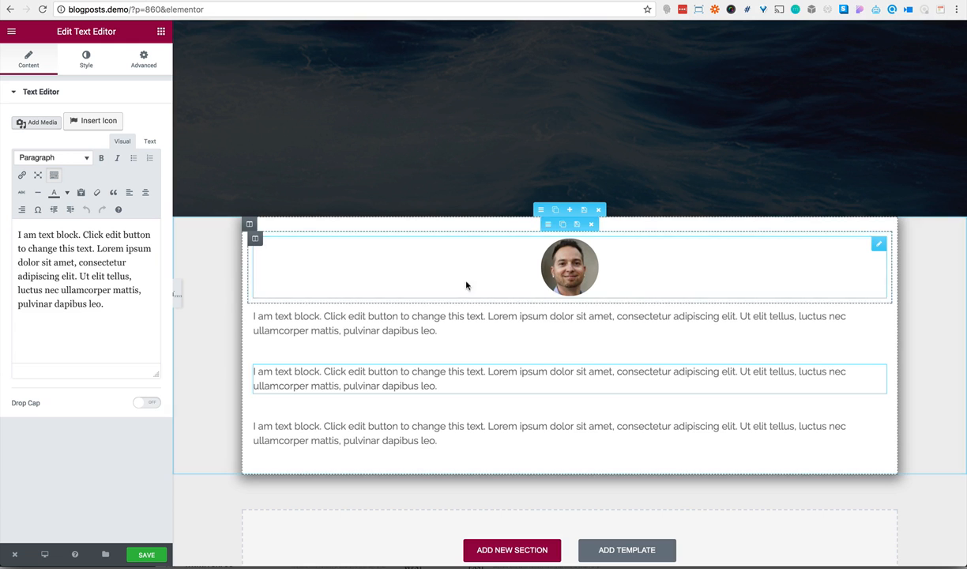
Replace the text block below the portrait with "Written by" and the author's full name, and make the name bold
click(472, 310)
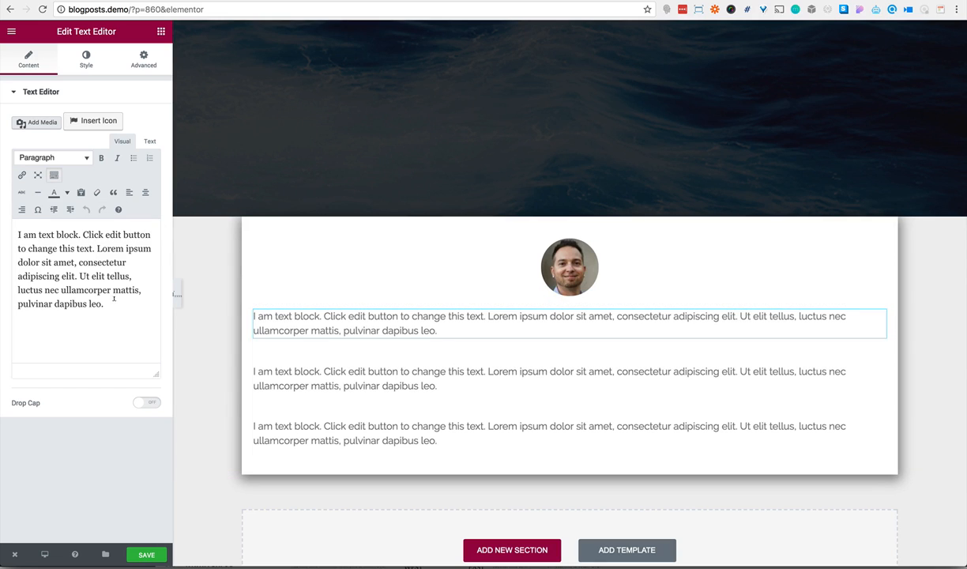
drag(114, 299, 19, 231)
text(W)
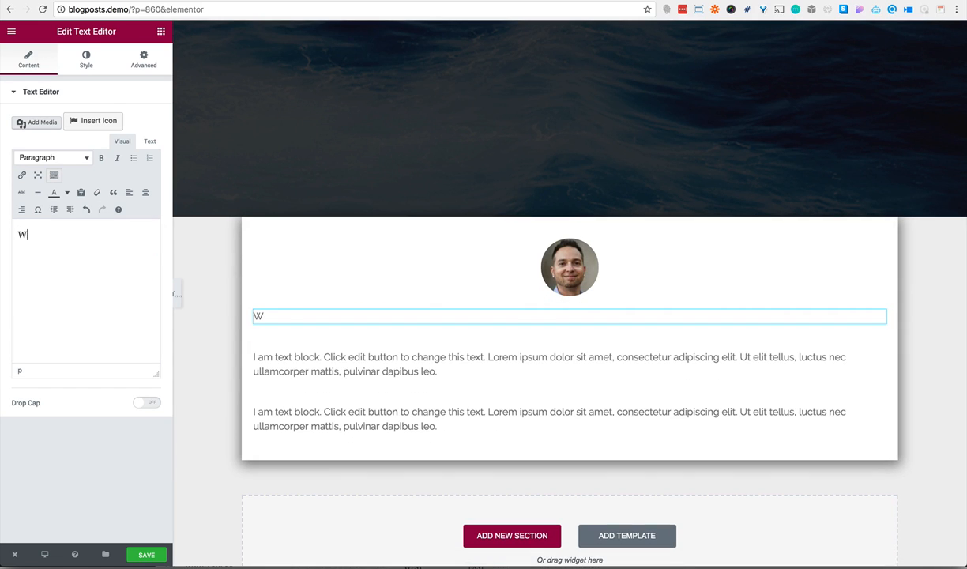
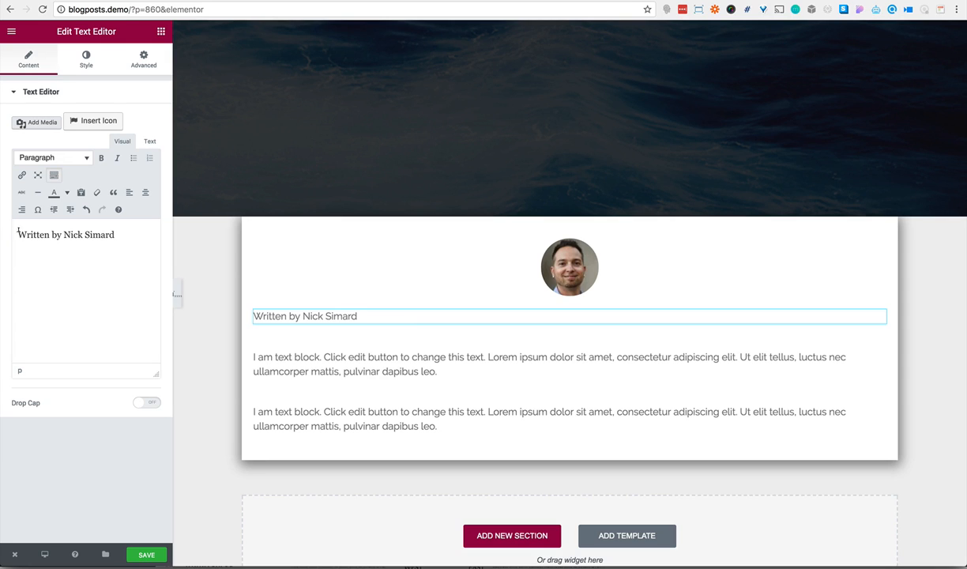
drag(63, 232, 118, 234)
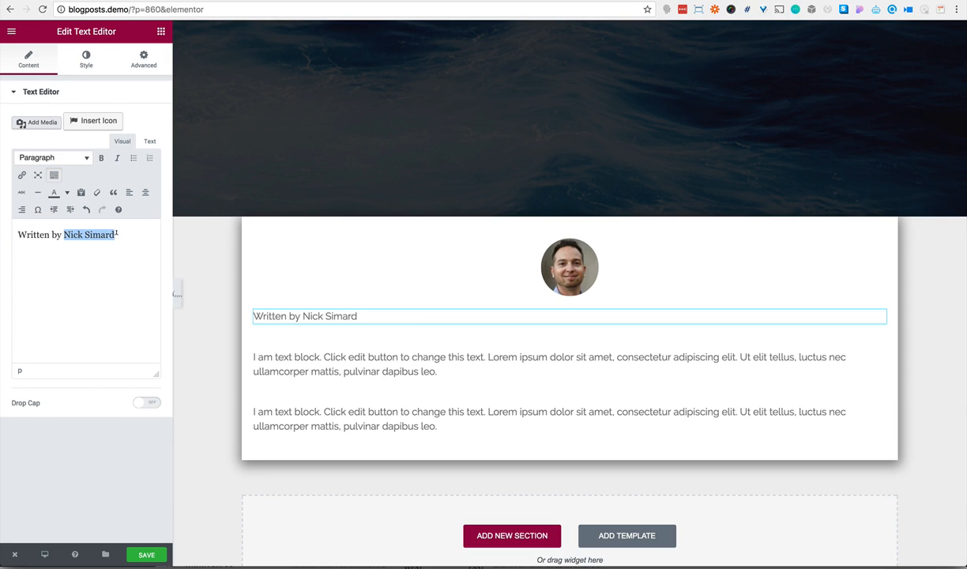
key(ctrl+b)
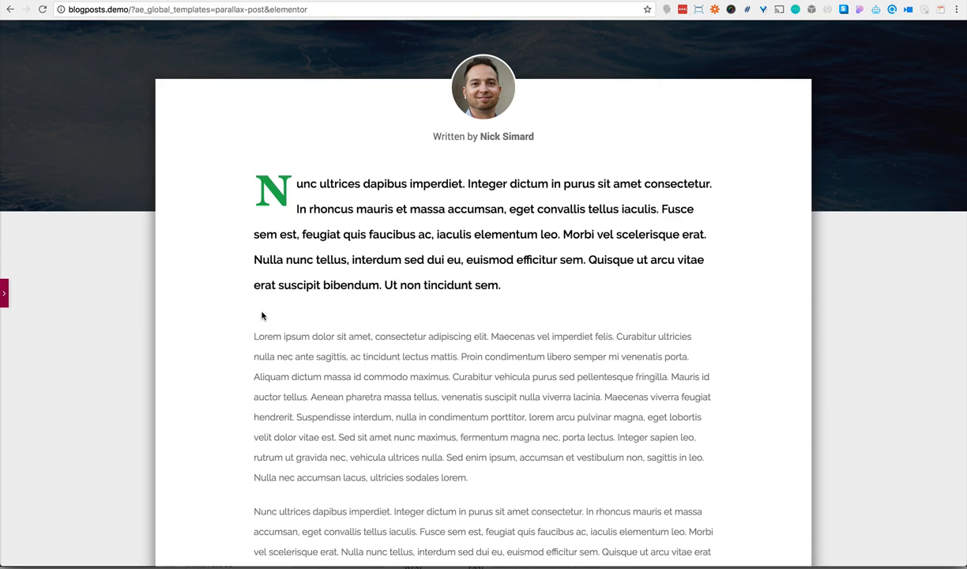
Copy all the body paragraphs below the intro in the finished parallax-post template and paste them over the last row's placeholder text
drag(252, 336, 343, 361)
scroll(399, 361, down, 5)
click(342, 361)
scroll(343, 366, down, 1)
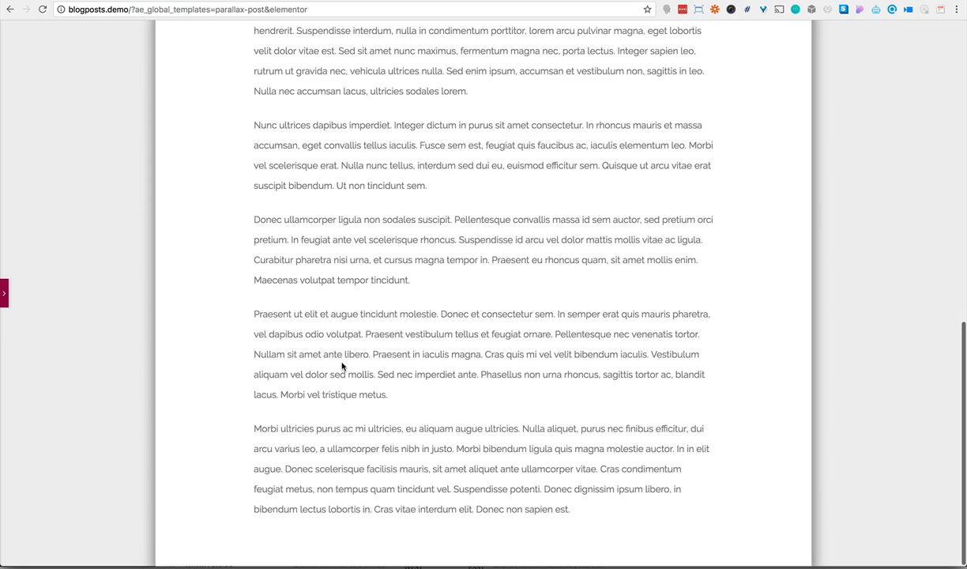
drag(572, 510, 253, 275)
key(ctrl+c)
scroll(385, 302, up, 4)
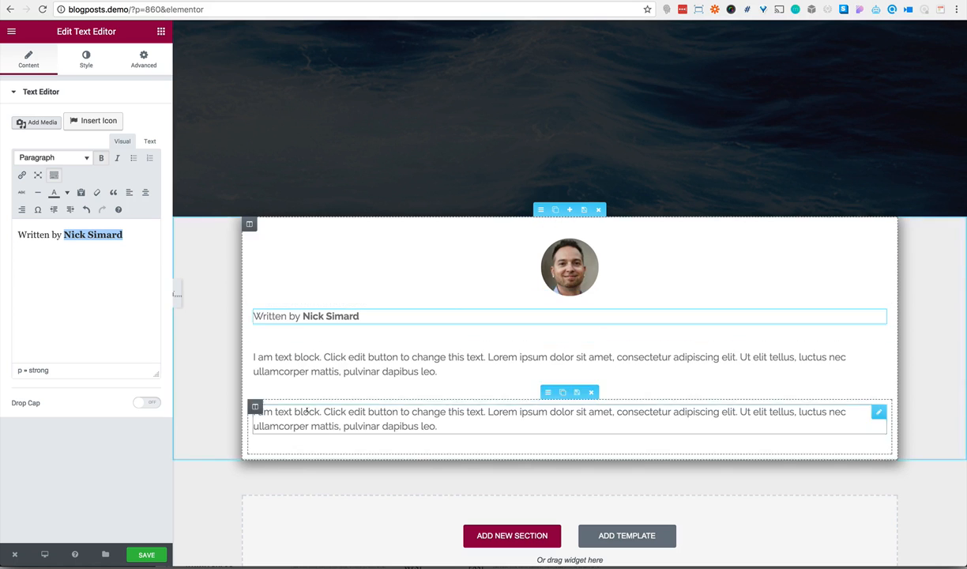
key(ctrl+a)
key(BackSpace)
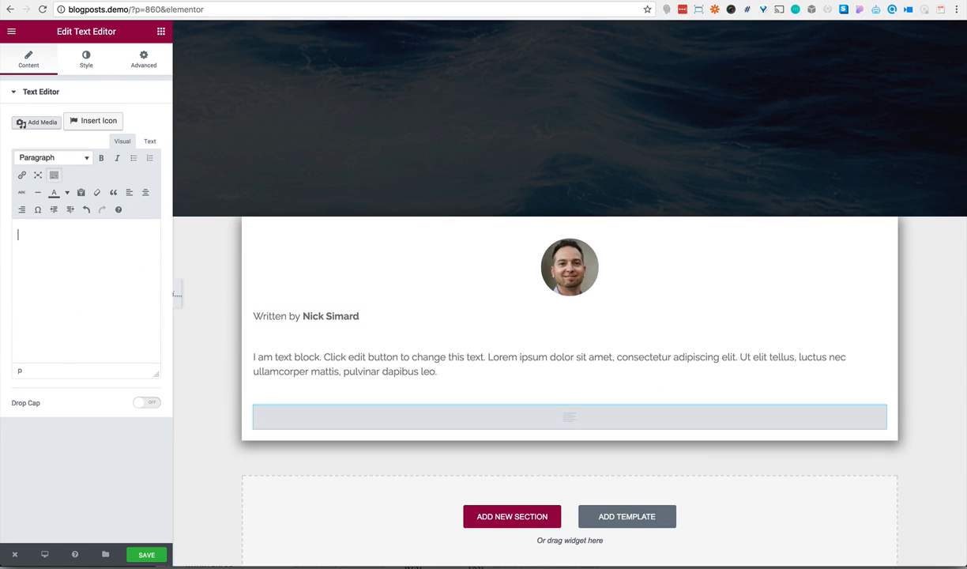
key(ctrl+v)
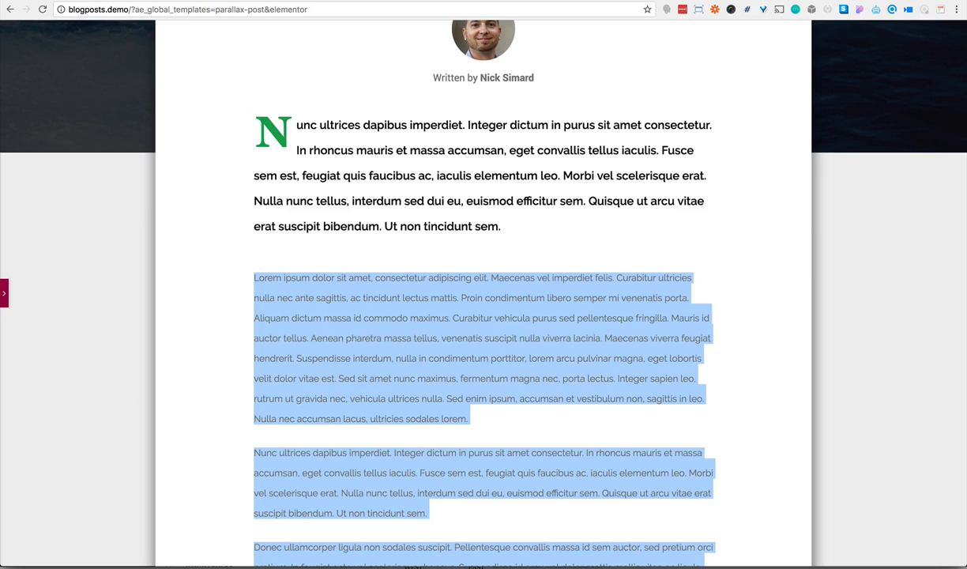
Copy the bold intro paragraph from the parallax-post template and paste it over the placeholder text of the middle row
drag(504, 230, 296, 127)
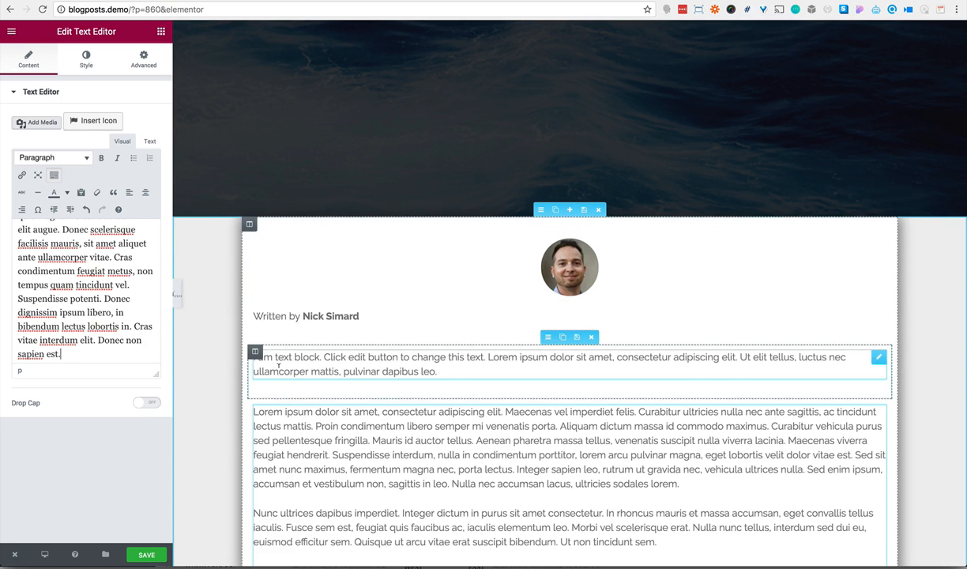
click(355, 364)
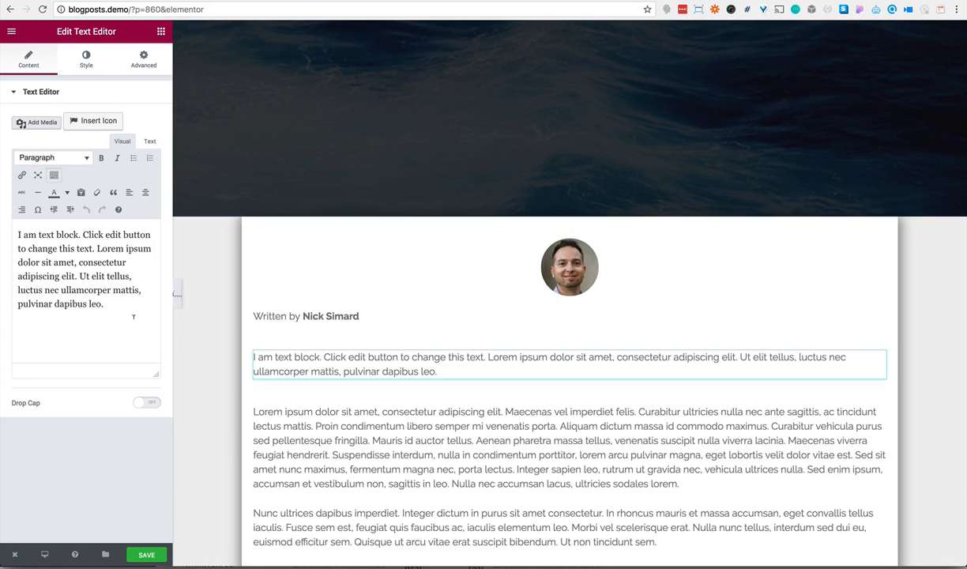
drag(134, 316, 17, 226)
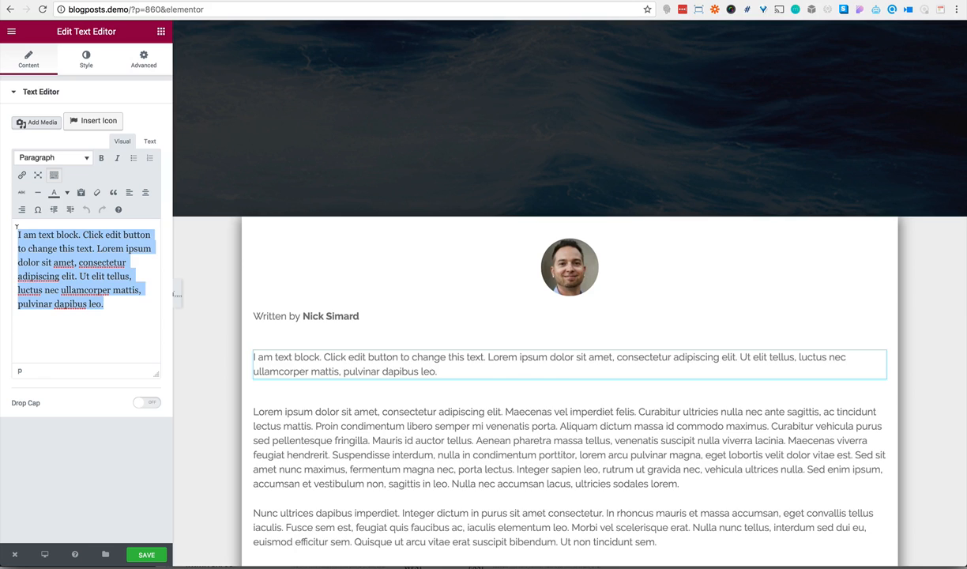
text(Nunc ultrices dapibus imperdiet. Integer dictum in purus sit amet consectetur. In rhoncus mauris et massa accumsan, eget convallis tellus iaculis. Fusce sem est, feugiat quis faucibus ac, iaculis elementum leo. Morbi vel scelerisque erat. Nulla nunc tellus, interdum sed dui eu, euismod efficitur sem. Quisque ut arcu vitae erat suscipit bibendum. Ut non tincidunt sem.)
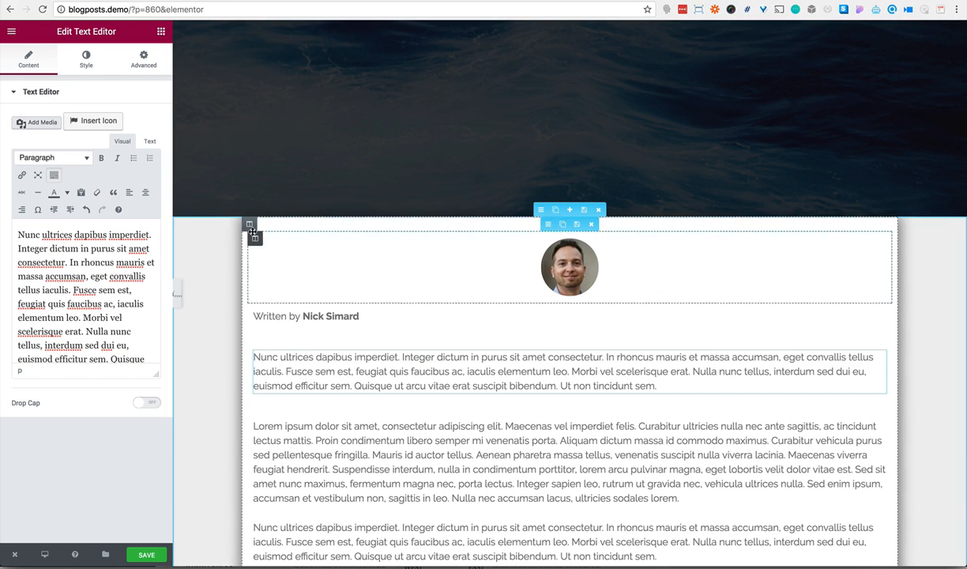
Unlink the outer content column's padding values, switch them to percent, and set right and left padding to 5%
mouse_move(250, 227)
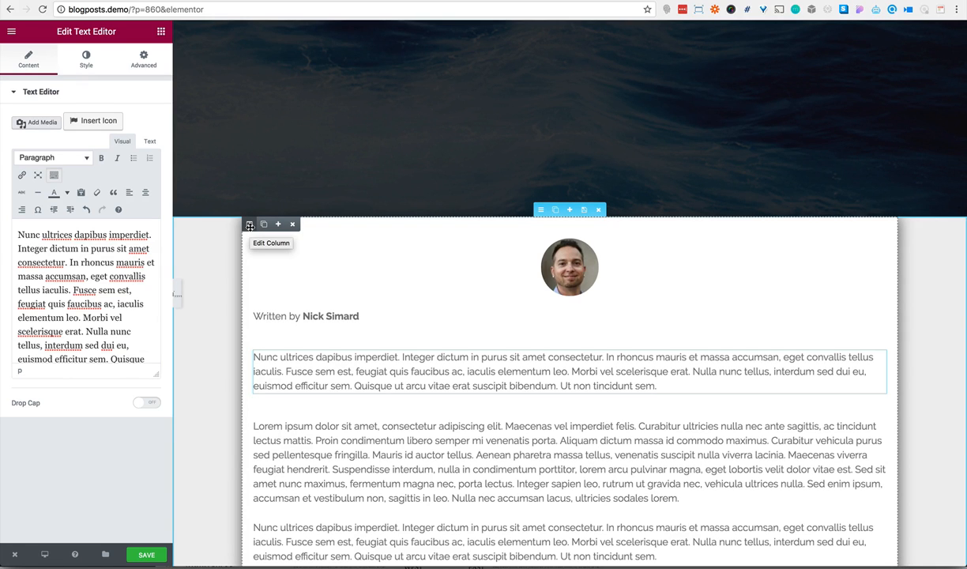
click(250, 225)
click(153, 62)
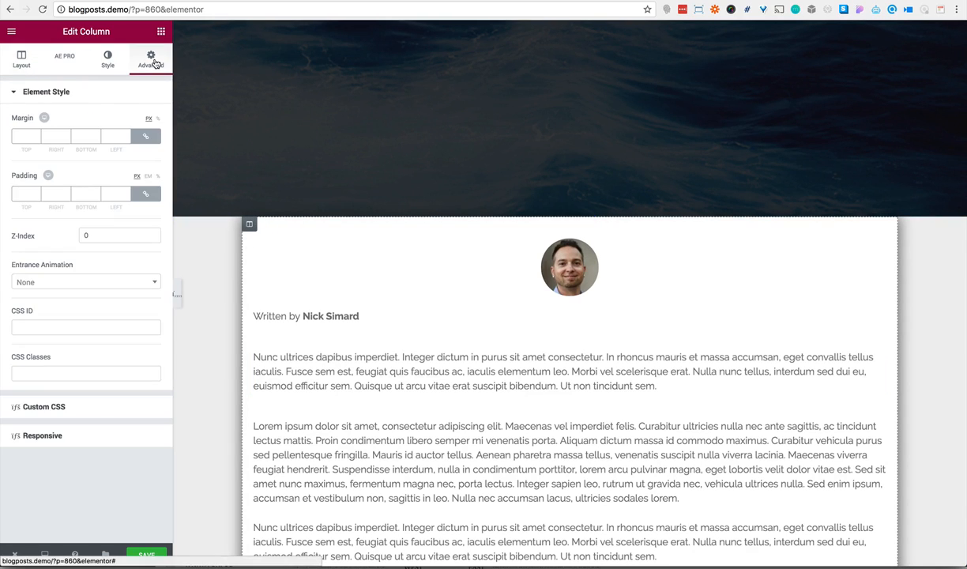
click(146, 196)
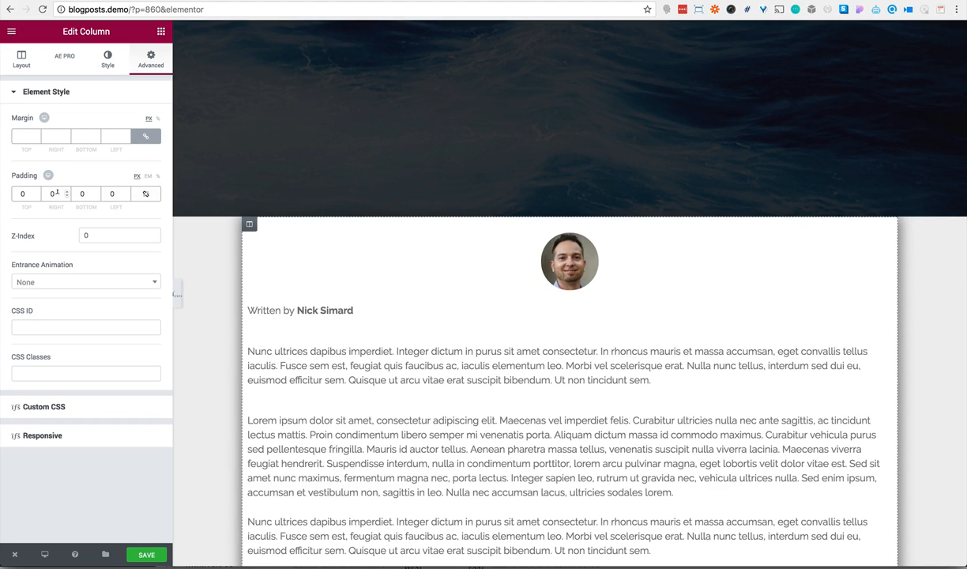
click(158, 176)
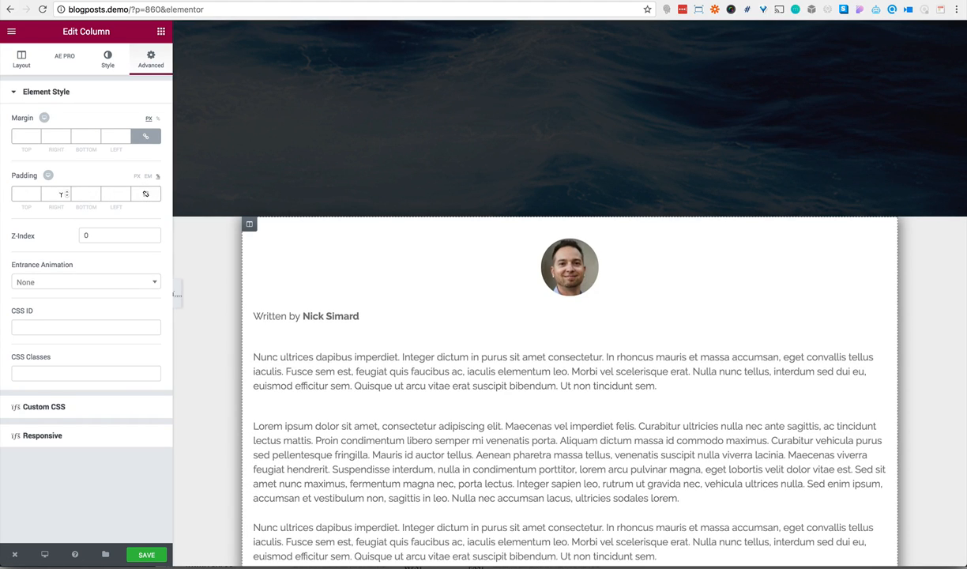
text(5)
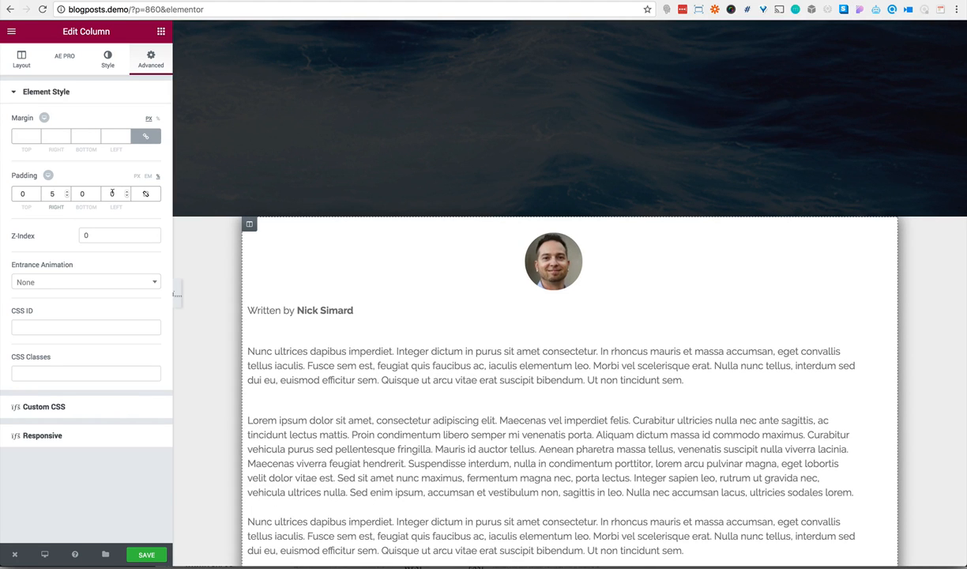
click(113, 194)
text(5)
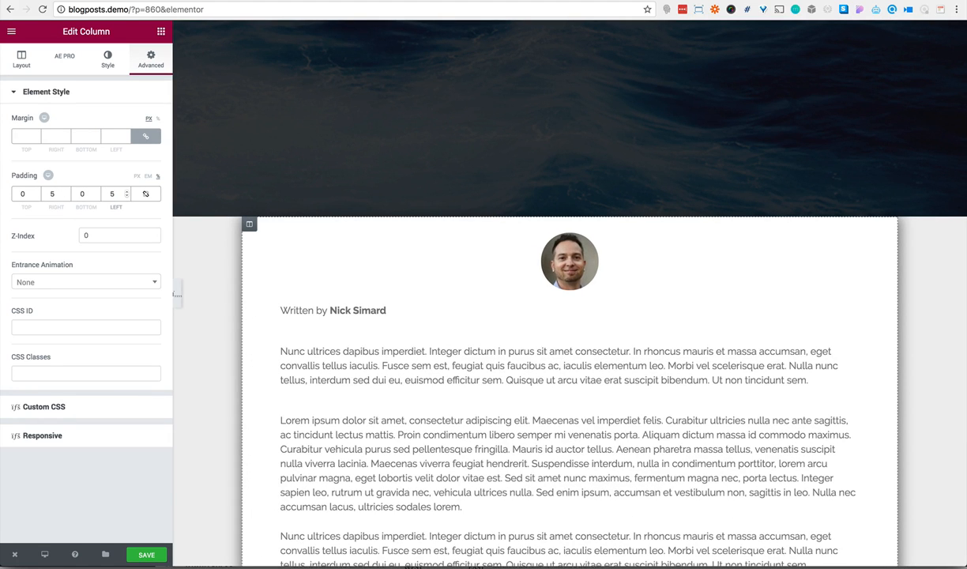
Increase the content column's right and left padding to 15%
click(51, 193)
text(1)
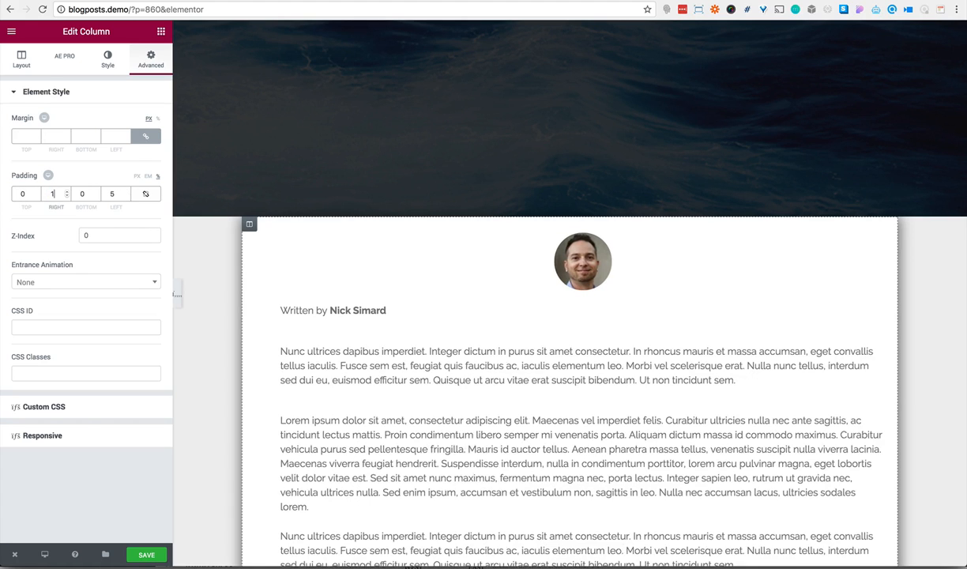
click(112, 194)
text(1)
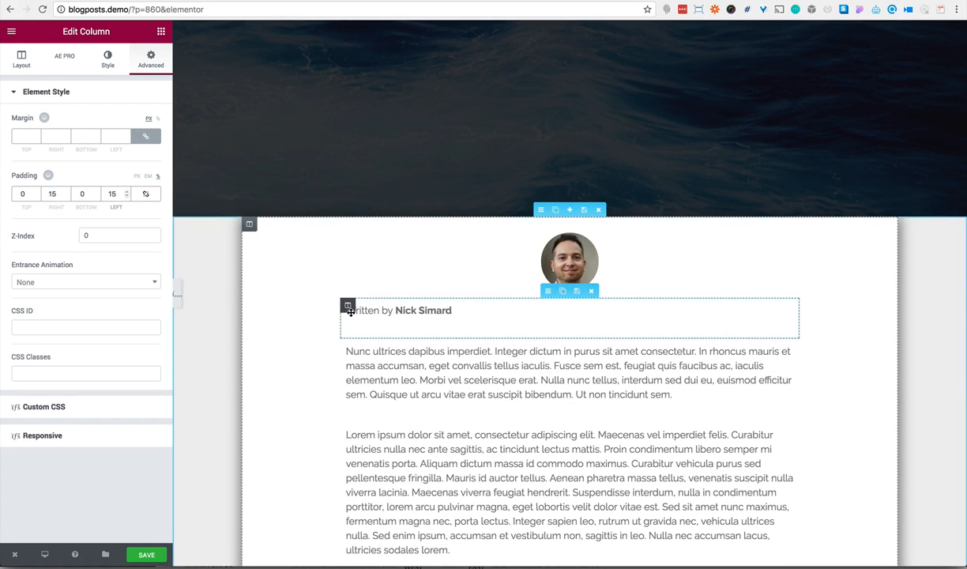
Center-align the byline text below the portrait
click(422, 309)
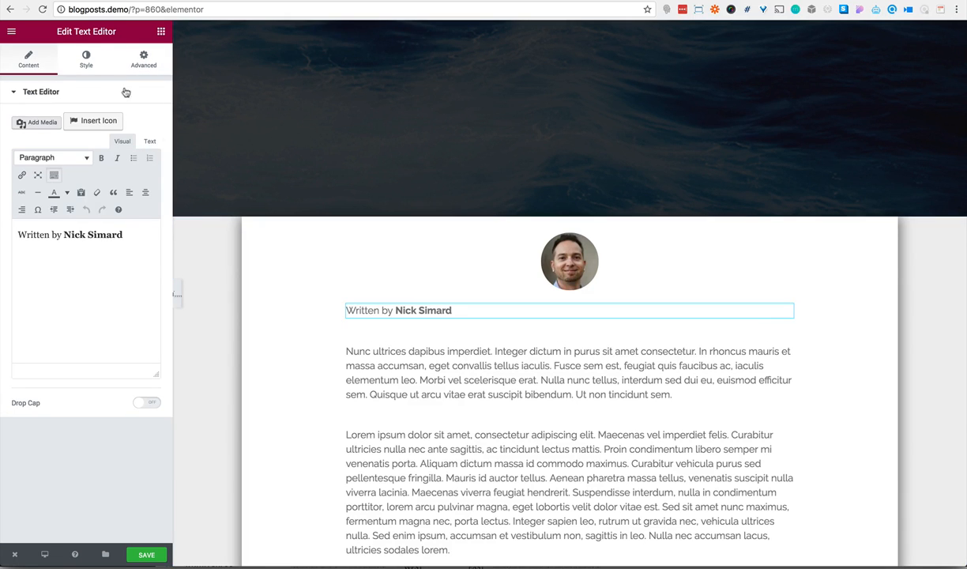
click(87, 60)
click(67, 136)
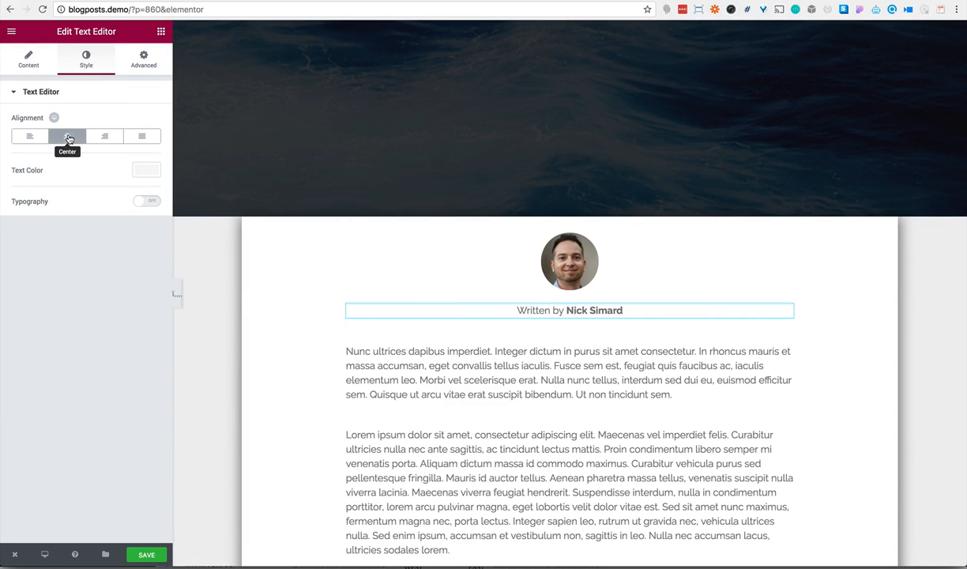
Copy the drop-cap custom CSS from the intro_text custom field in the parallax-post template
scroll(370, 379, down, 1)
scroll(370, 378, down, 2)
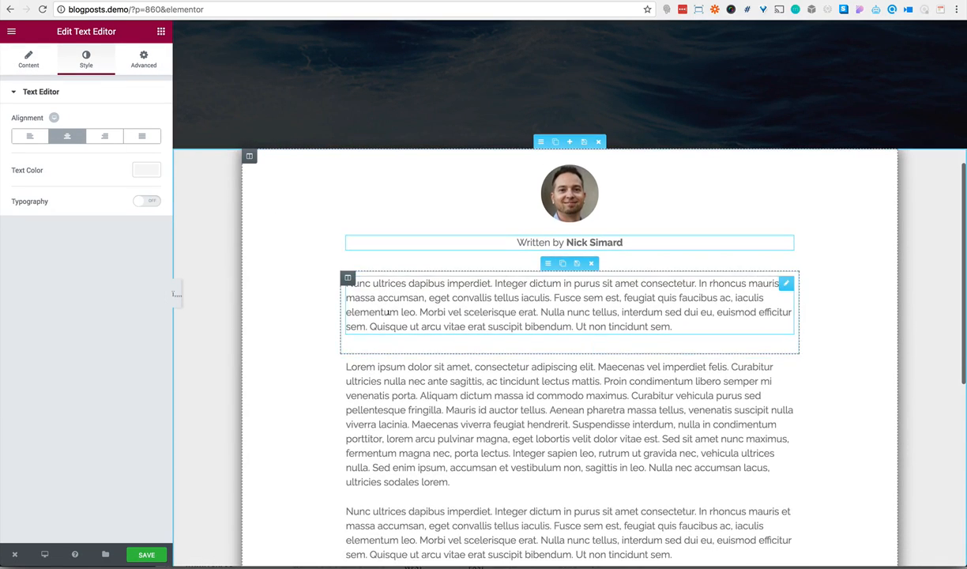
click(389, 313)
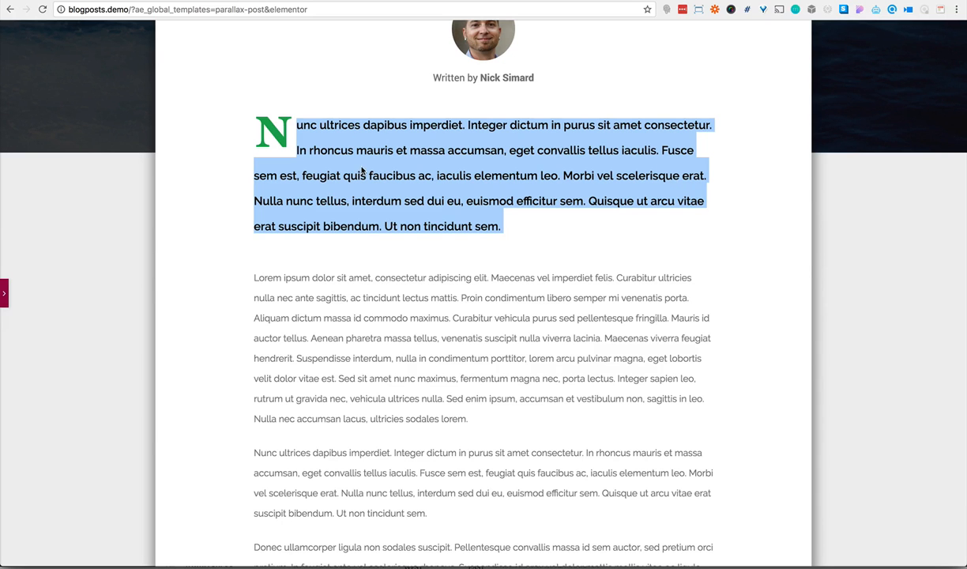
click(4, 293)
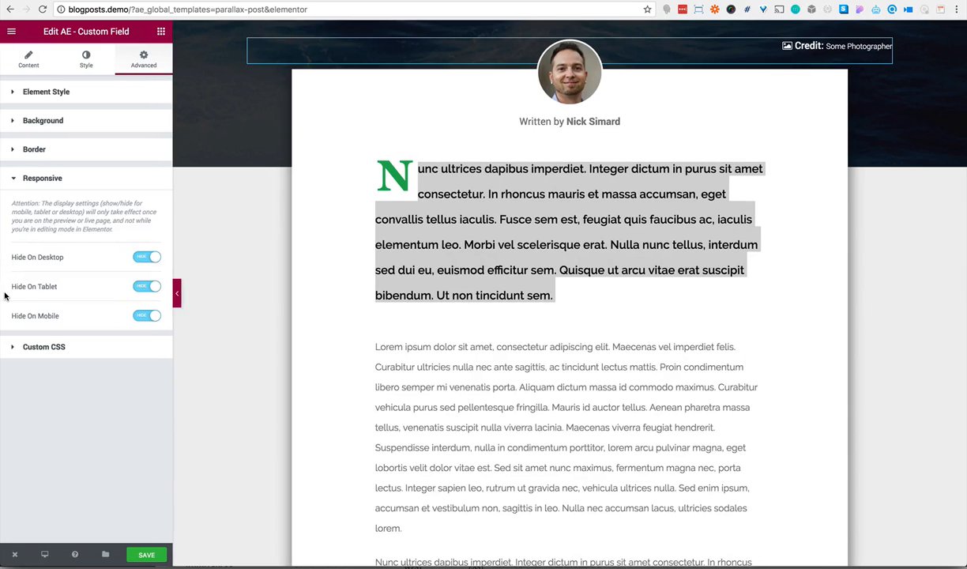
click(55, 347)
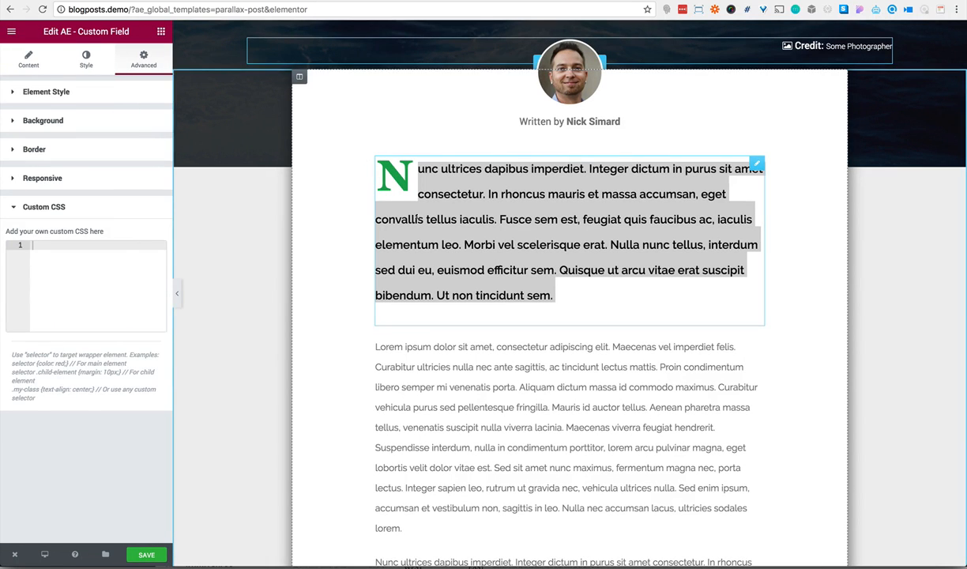
click(419, 219)
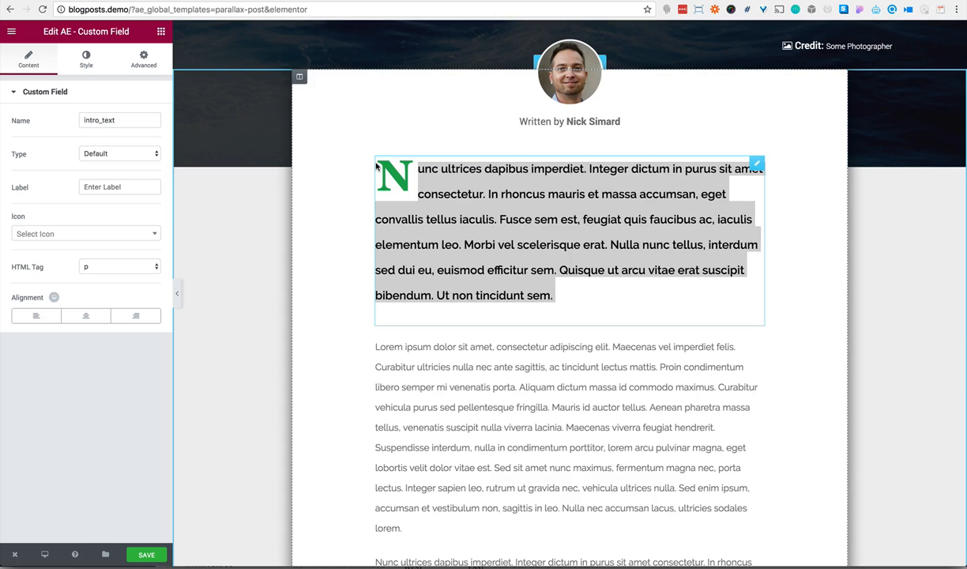
click(438, 188)
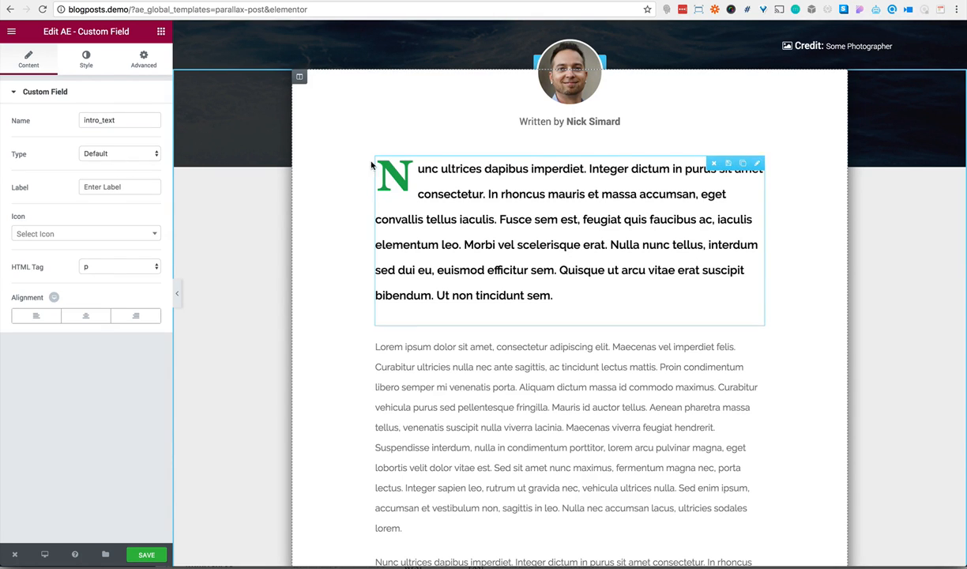
click(144, 62)
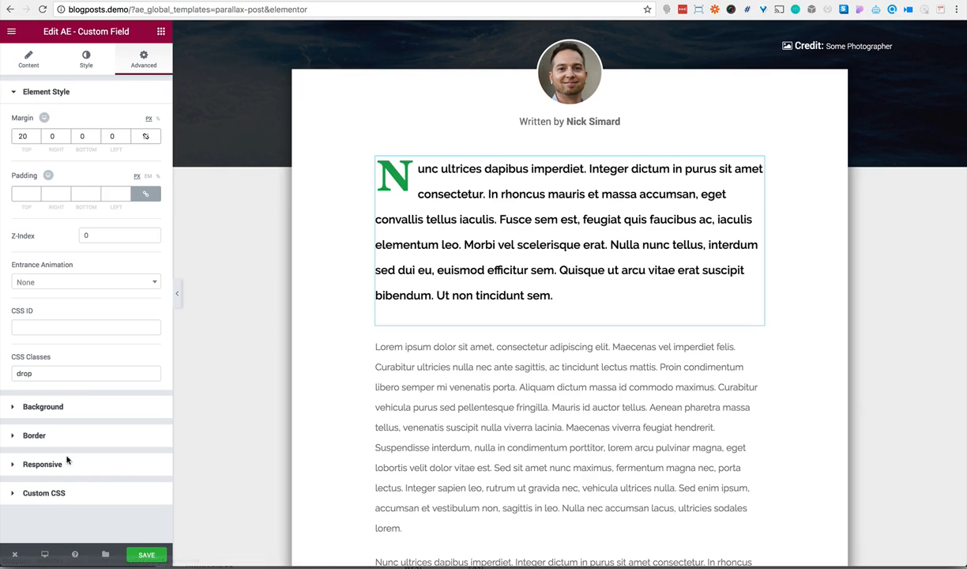
click(44, 493)
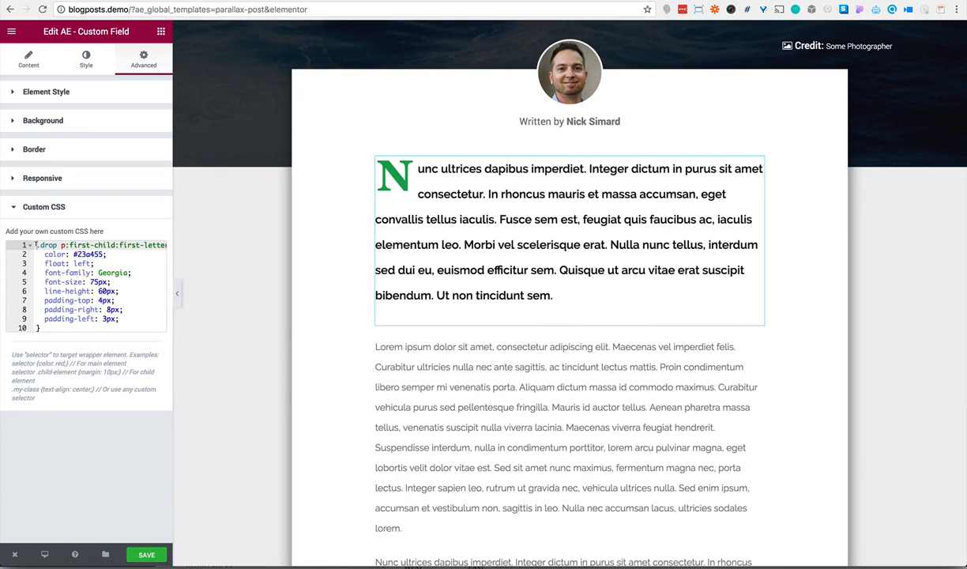
drag(36, 245, 59, 325)
key(super+c)
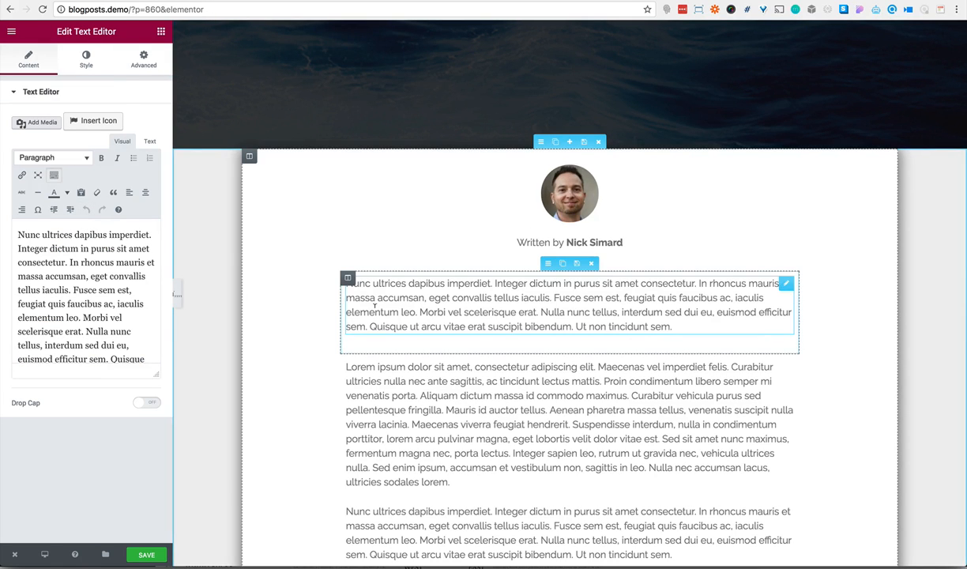
Give the new page's intro text block the CSS class "drop"
click(143, 62)
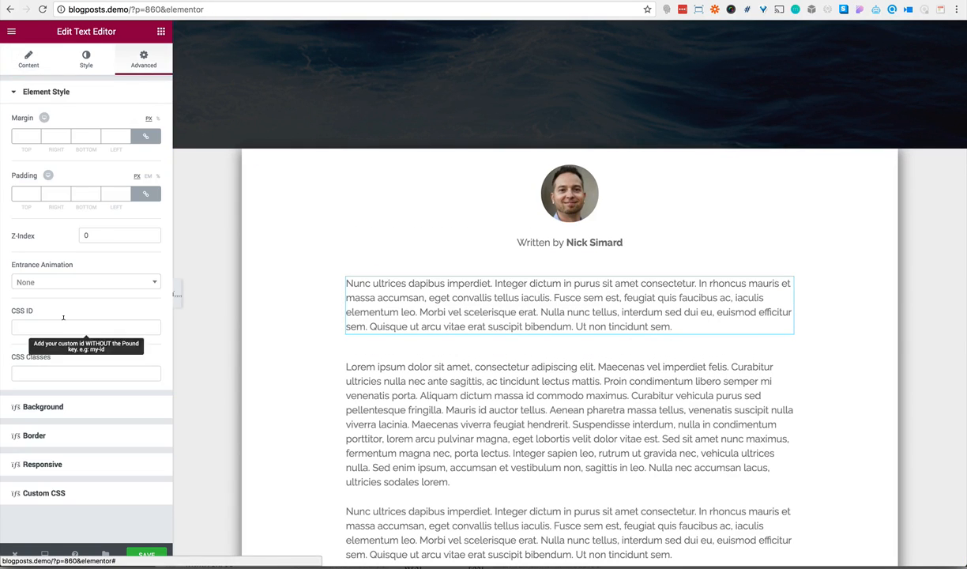
click(33, 370)
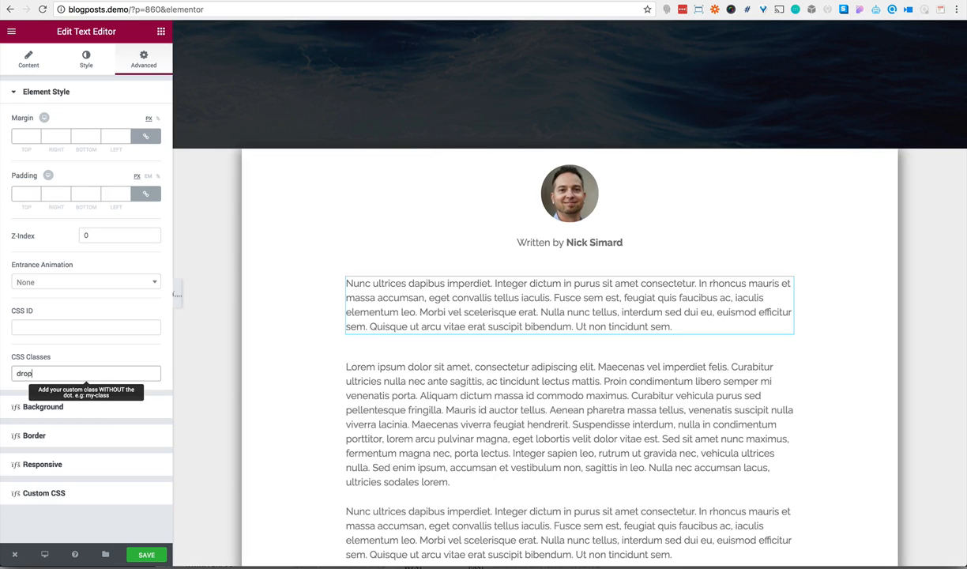
Finish entering the intro text block's class "drop" and paste the copied drop-cap rules as its custom CSS
text(drop)
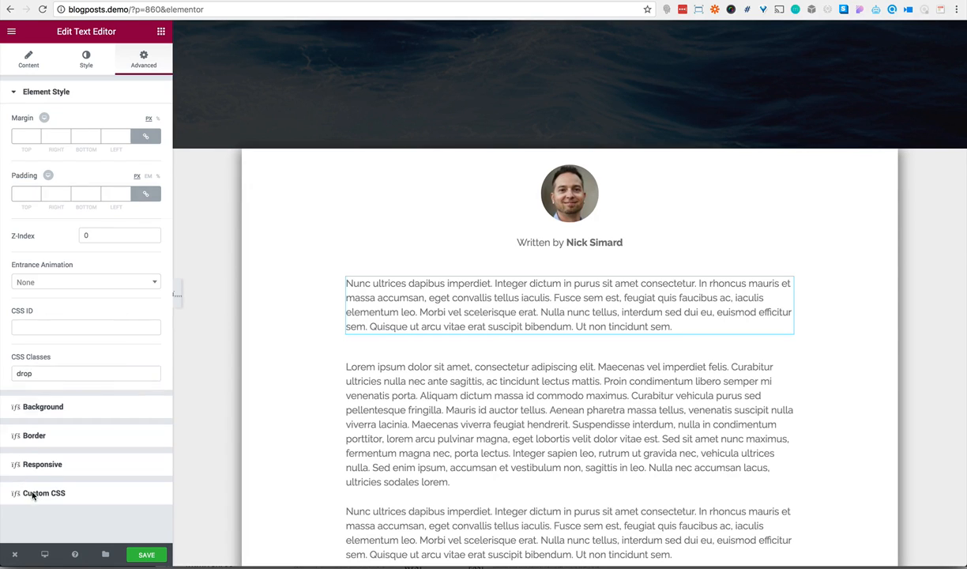
click(30, 493)
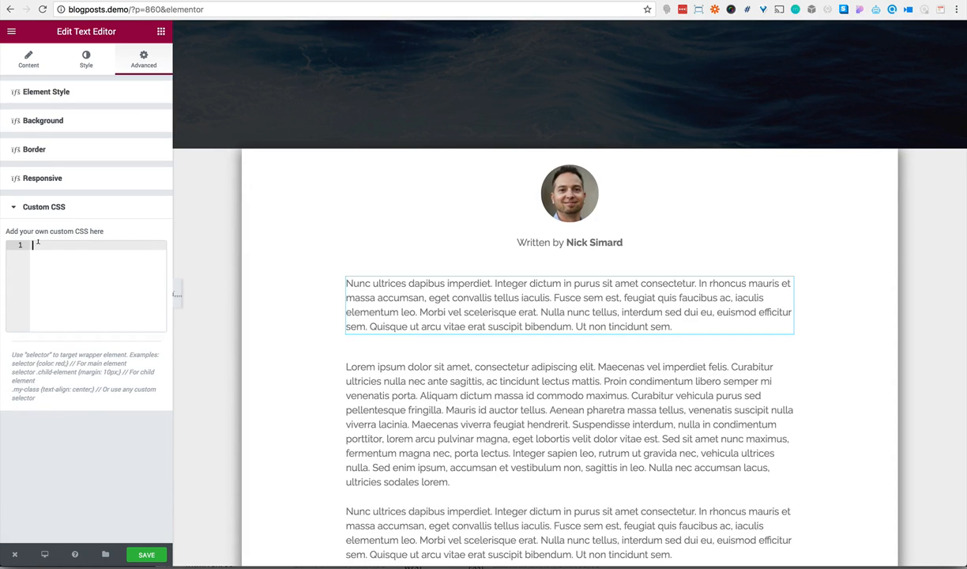
key(super+v)
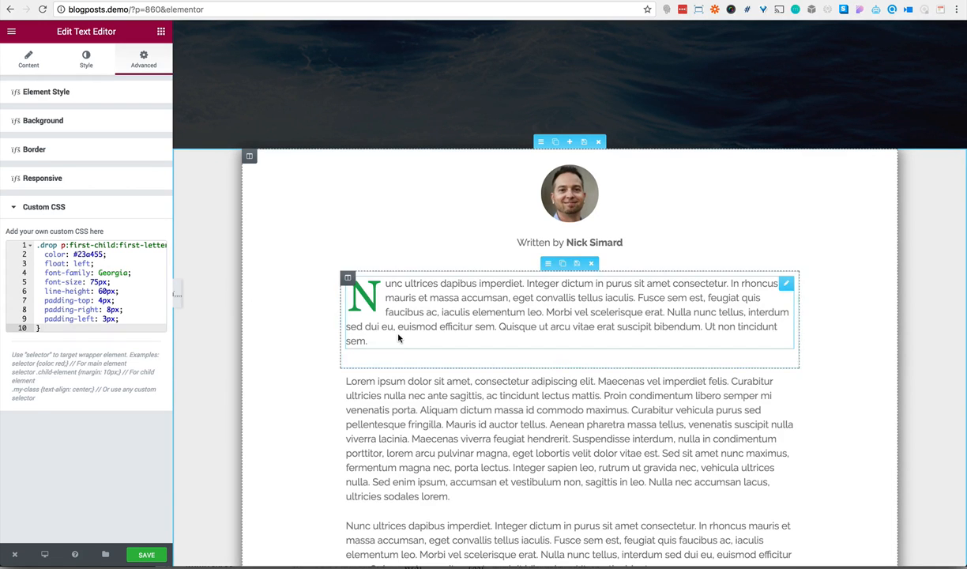
Preview the full-width page from the body text up to the ocean header, then restore the editing panel
scroll(400, 339, down, 6)
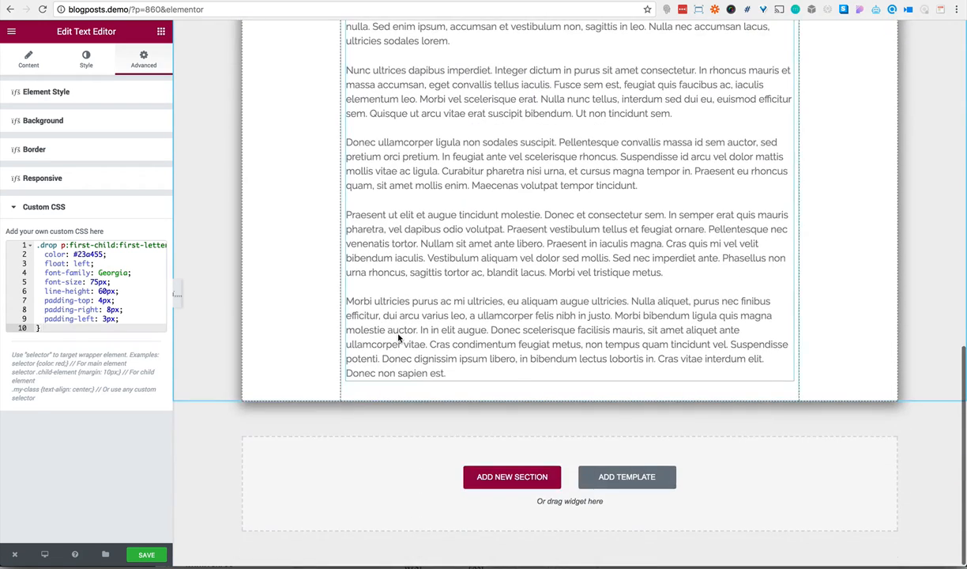
scroll(397, 339, up, 3)
click(178, 294)
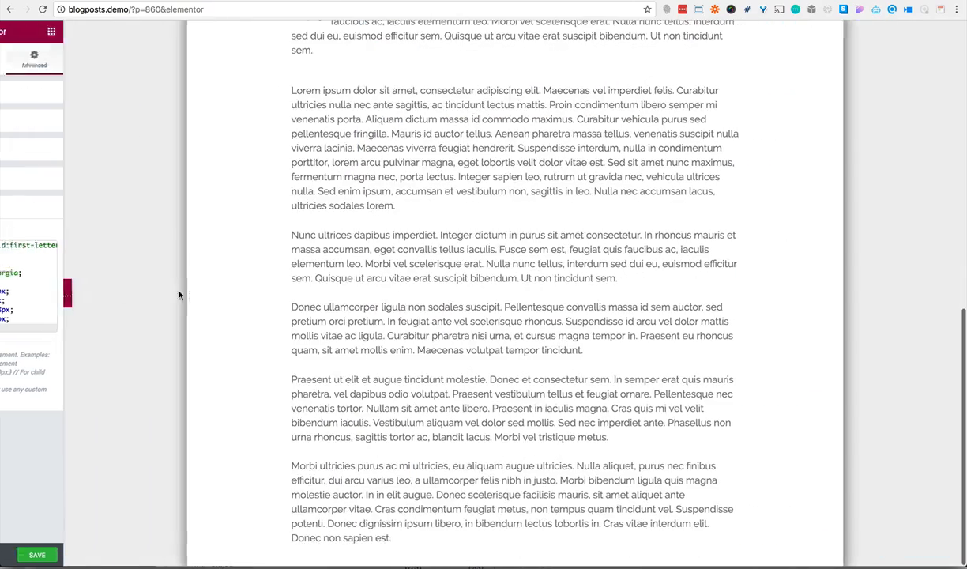
scroll(350, 264, up, 6)
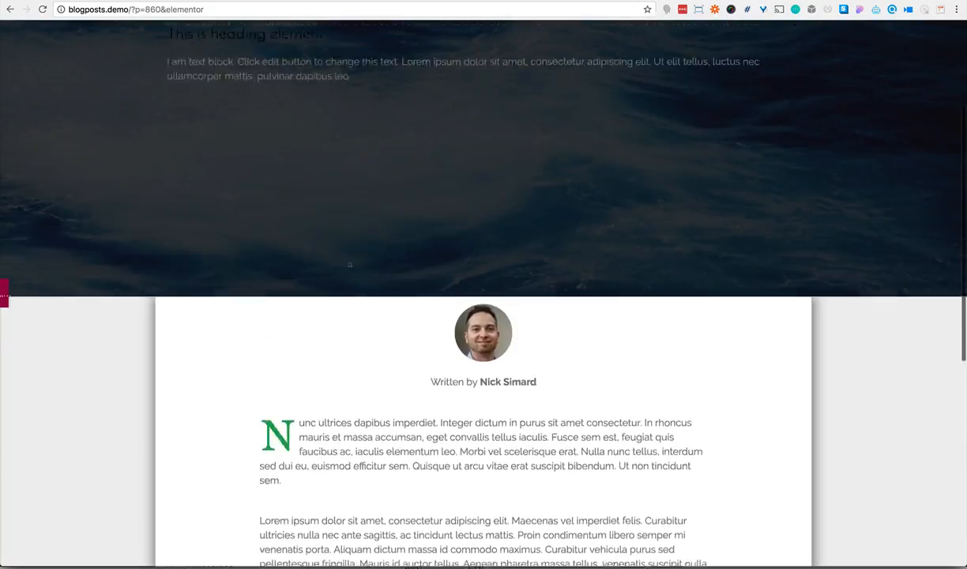
click(4, 298)
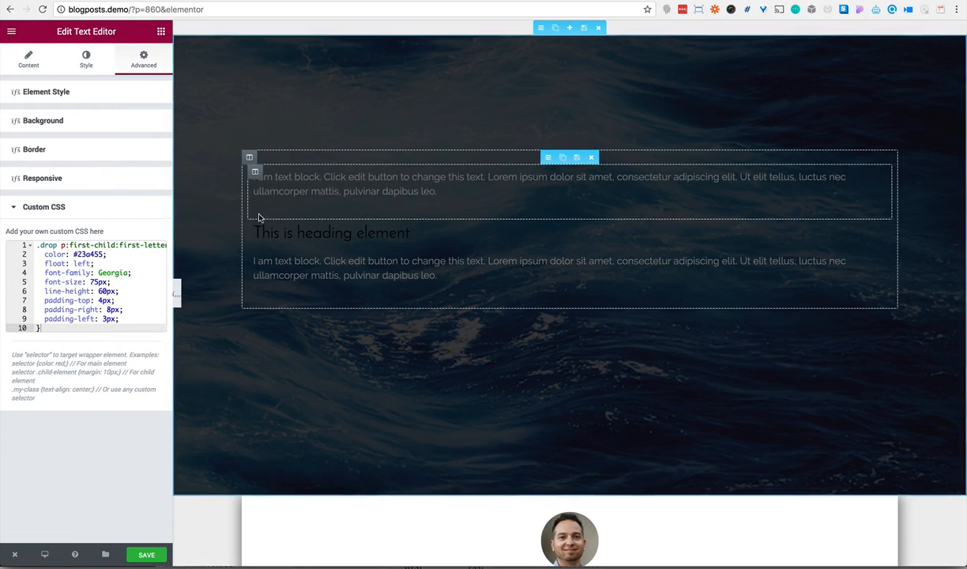
Enable custom typography for the header's heading element and set its text color to white (#ffffff)
click(332, 233)
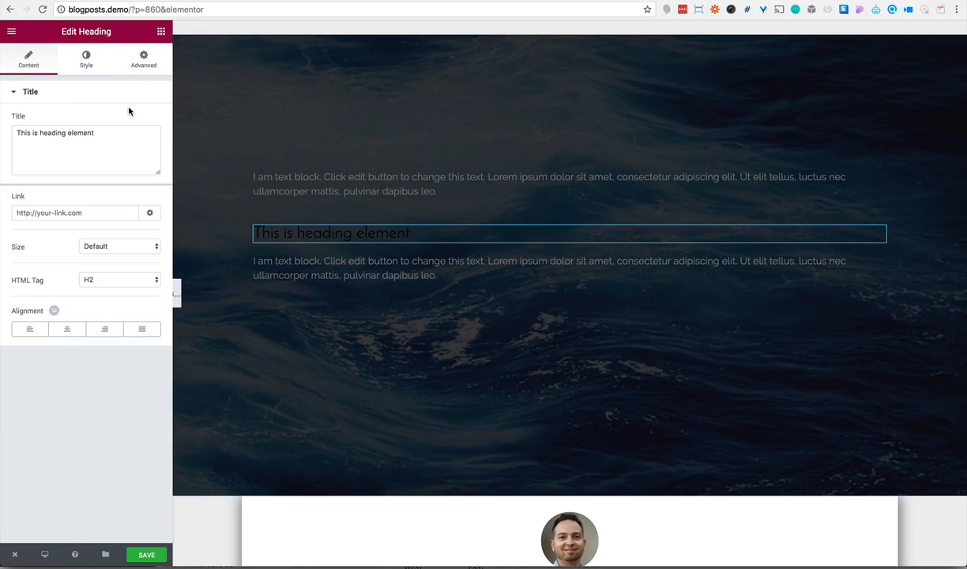
click(87, 57)
click(142, 151)
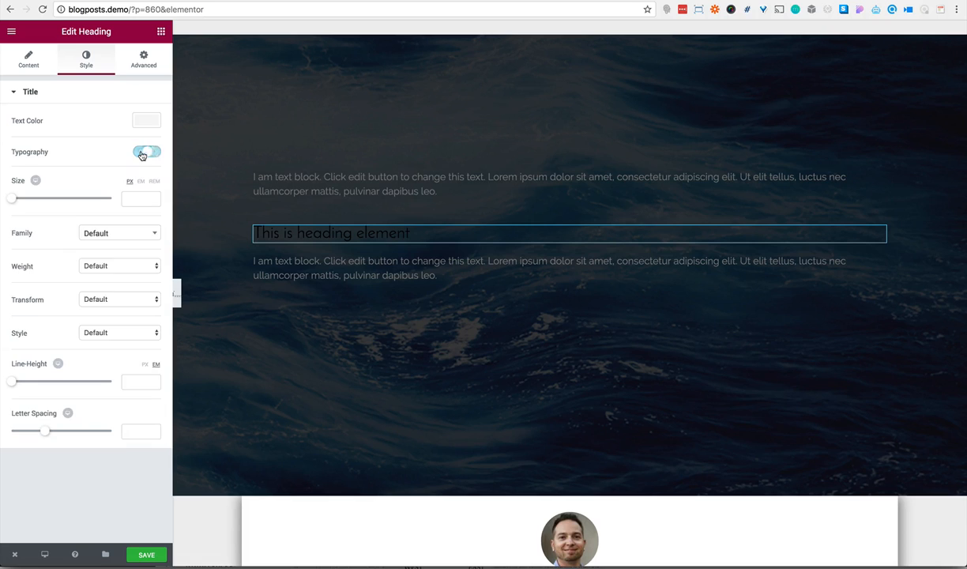
click(146, 121)
click(120, 255)
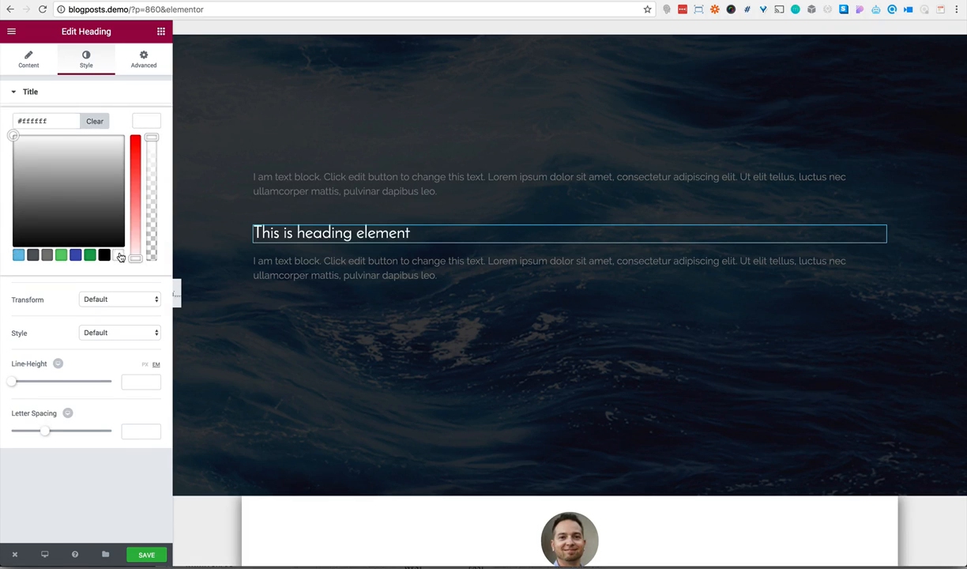
click(107, 94)
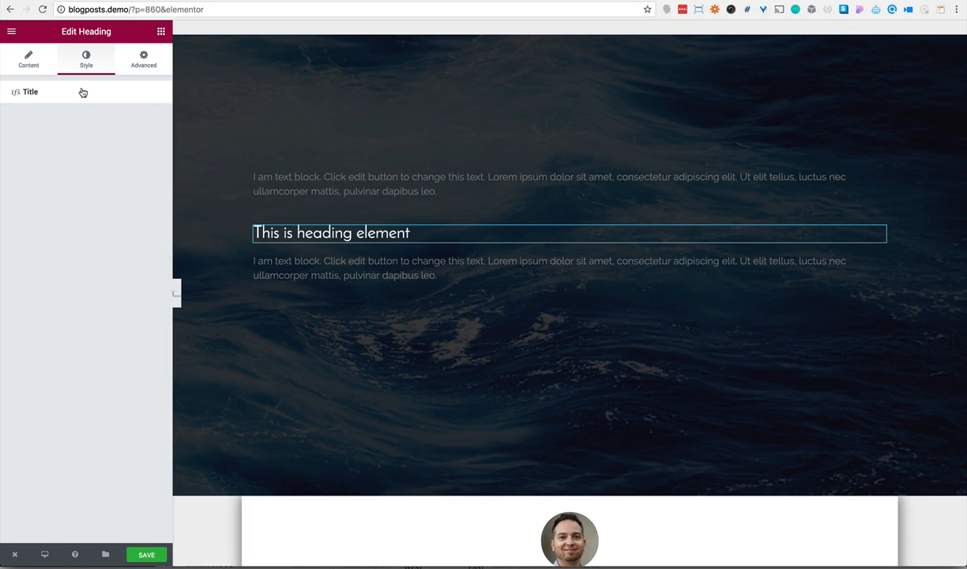
Style the heading at 68 px in uppercase with a 1.2 em line height and letter spacing of 2
click(80, 90)
click(133, 198)
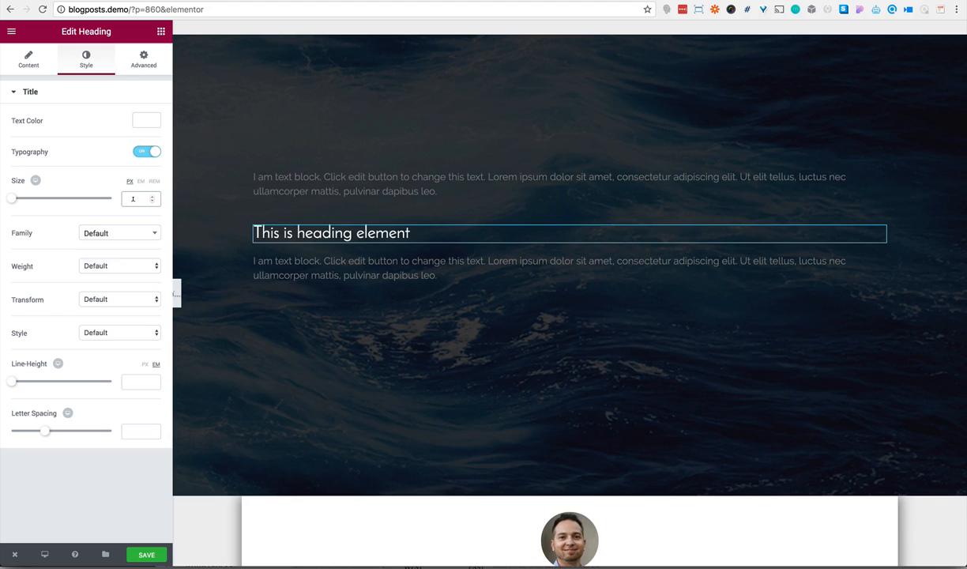
text(68)
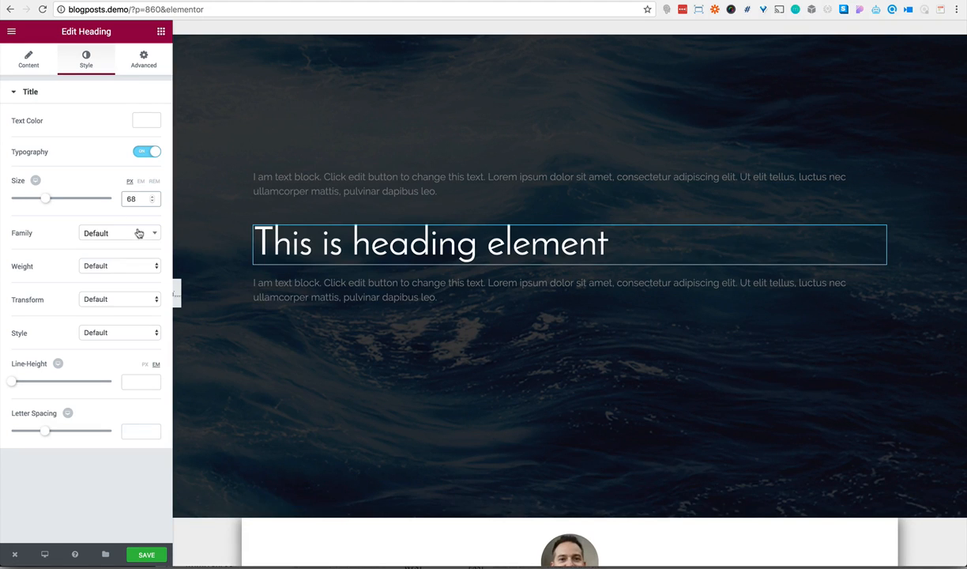
click(118, 300)
click(113, 310)
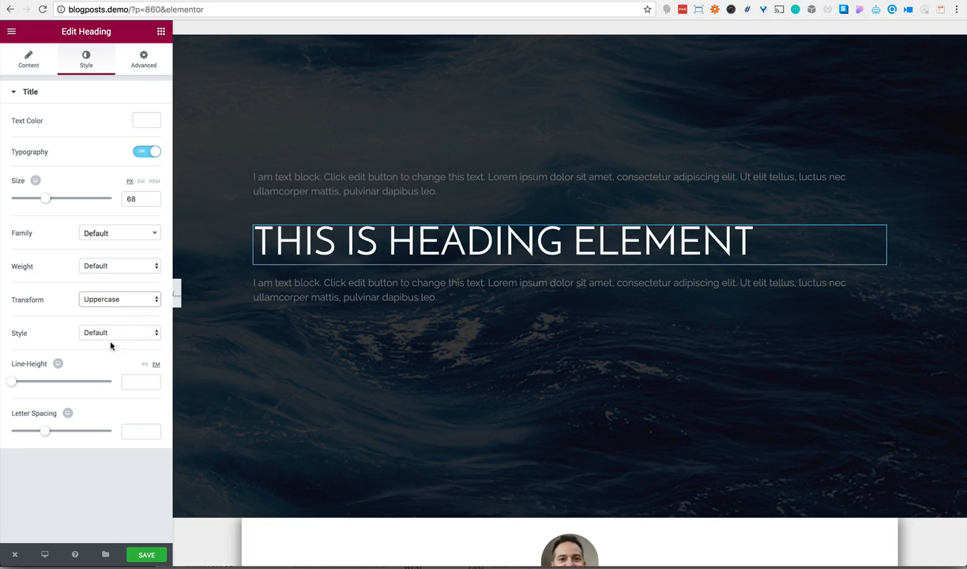
click(131, 380)
text(1.2)
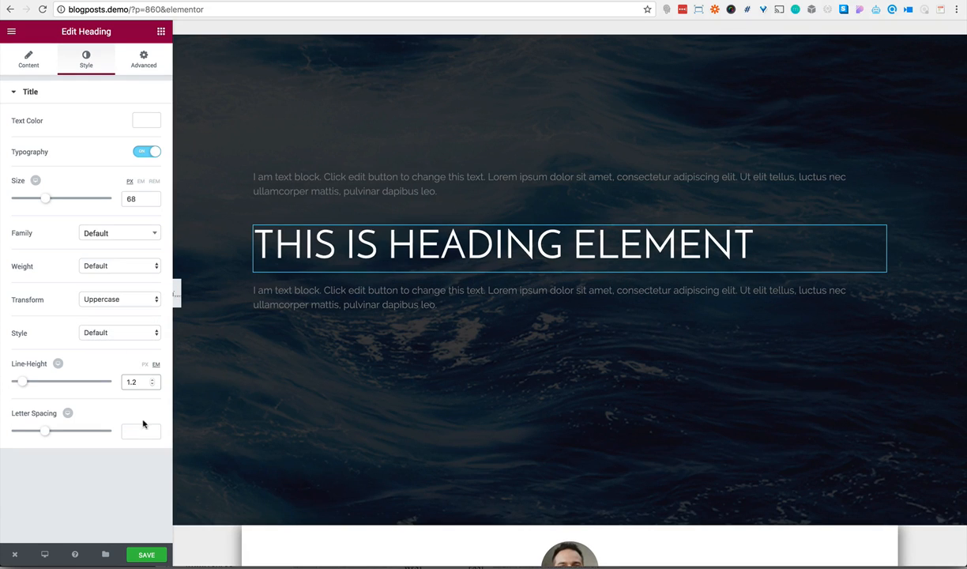
click(139, 431)
text(2)
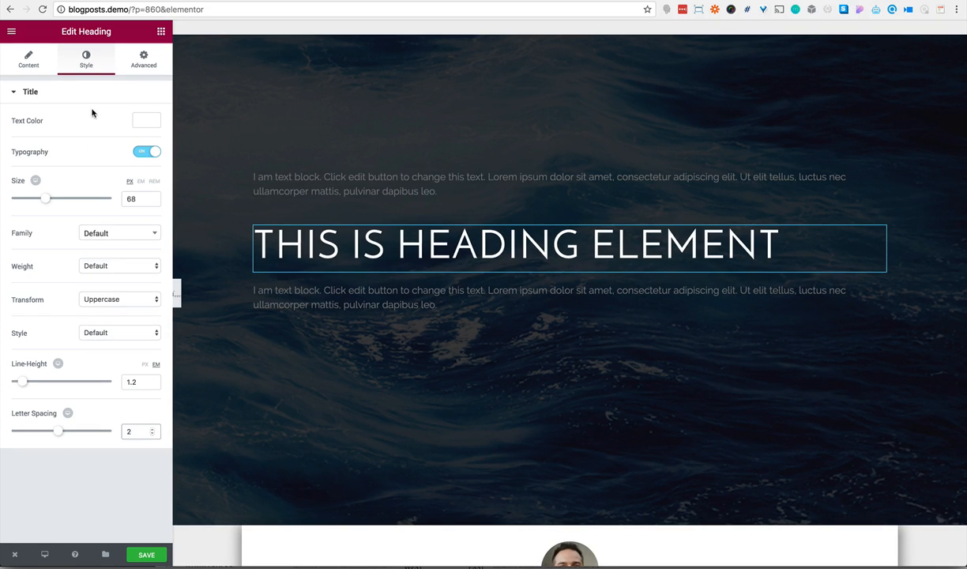
Center-align the heading and give its column unlinked padding of 15% on the right and left
click(35, 68)
click(68, 329)
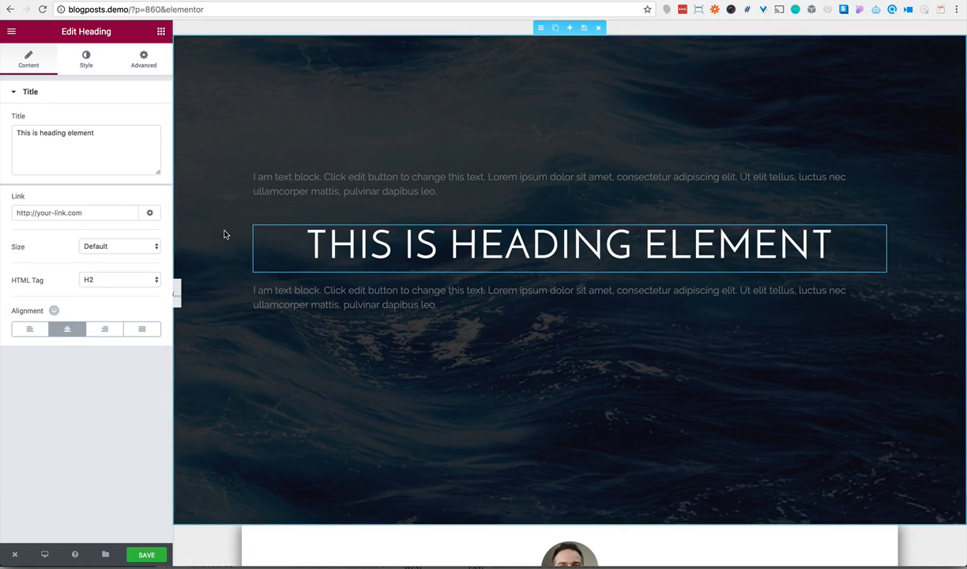
click(255, 228)
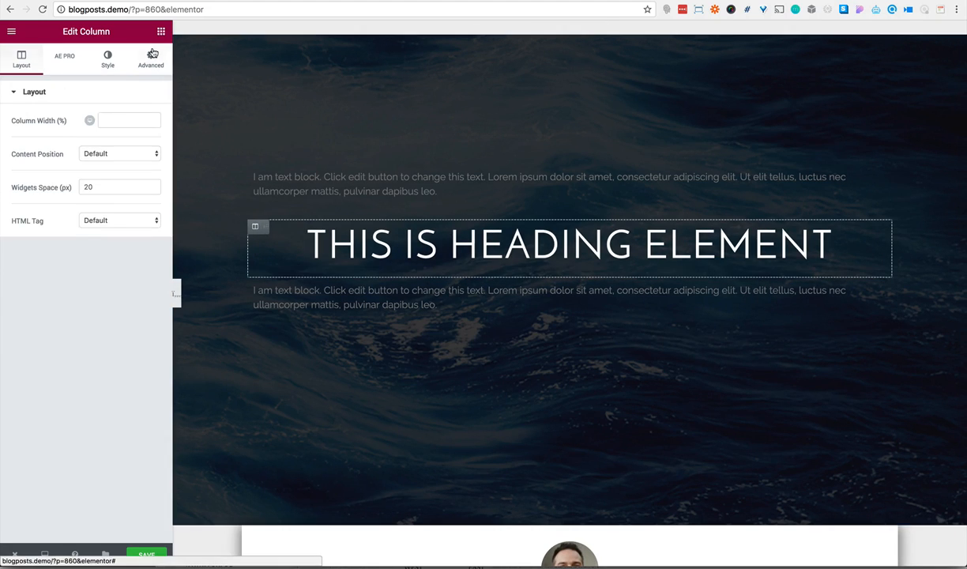
click(150, 59)
click(146, 194)
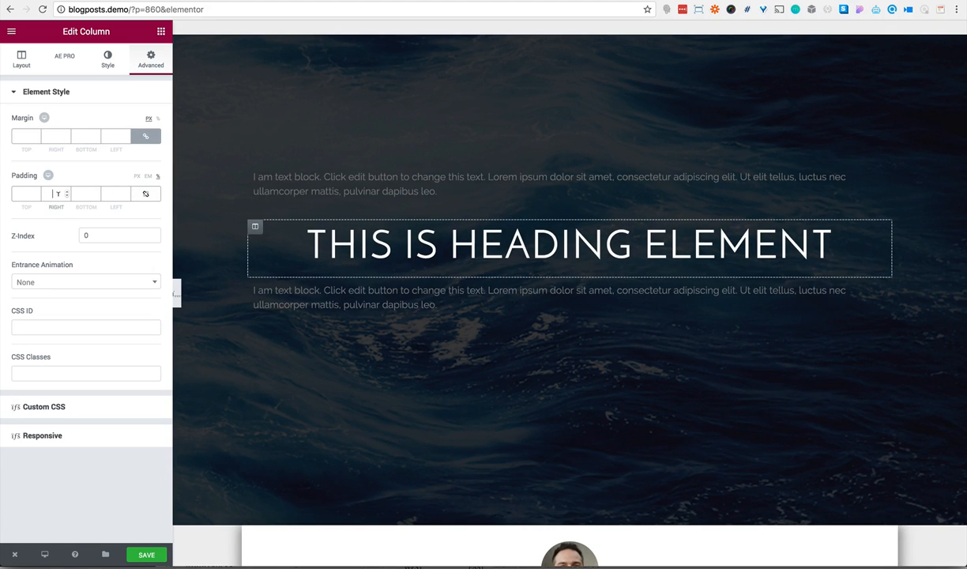
click(57, 193)
text(15)
click(111, 193)
text(1)
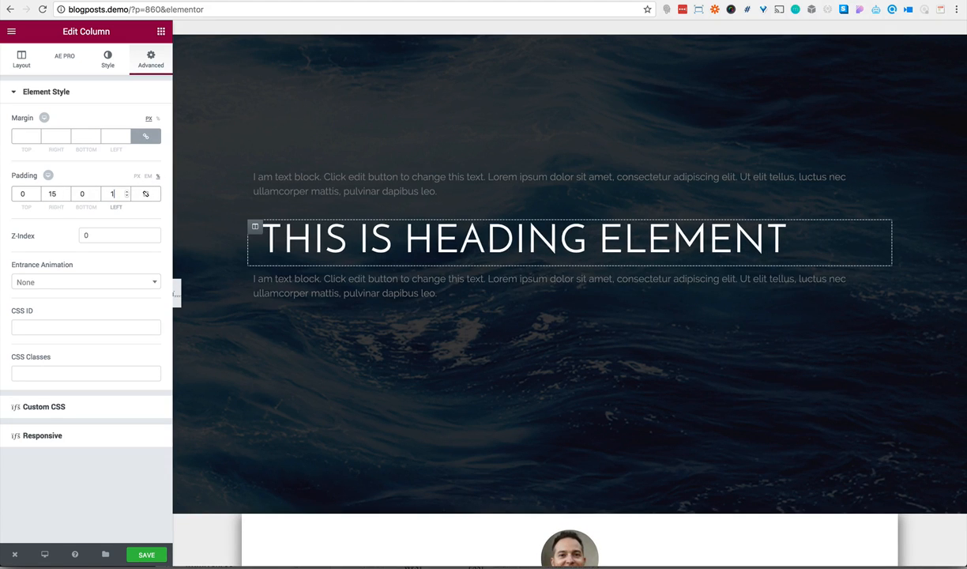
text(5)
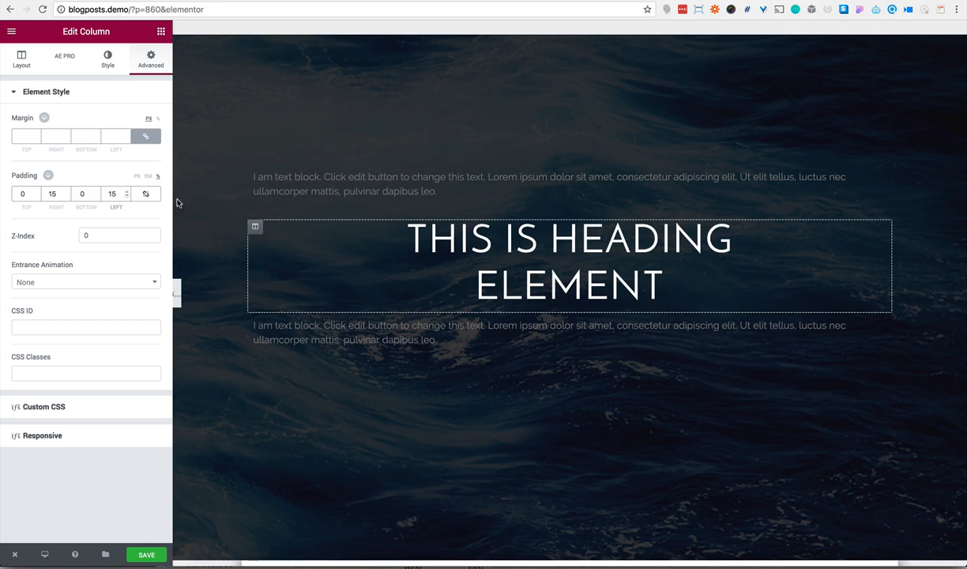
Open the text block below the heading and review the parallax-post template's header as the styling reference
click(257, 328)
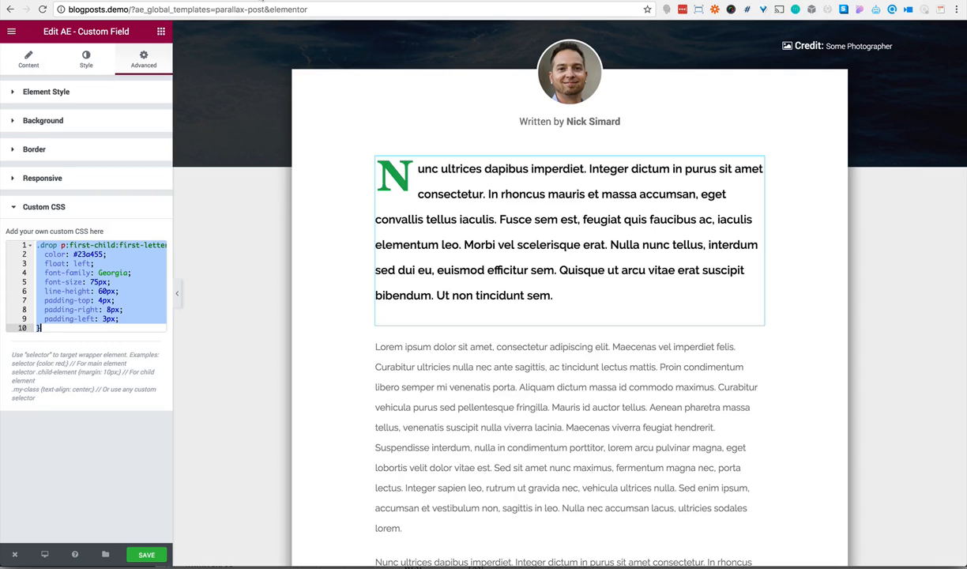
scroll(372, 138, up, 5)
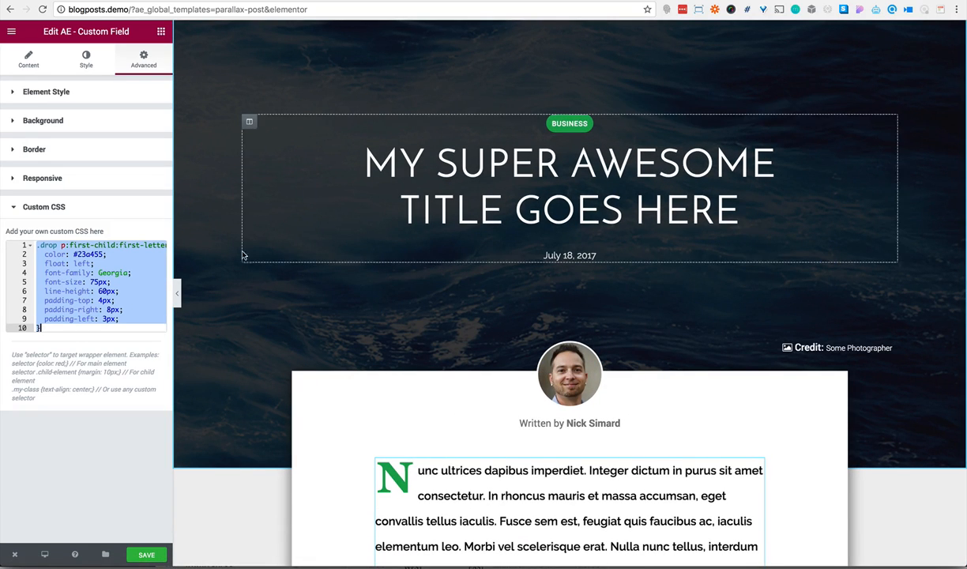
click(179, 292)
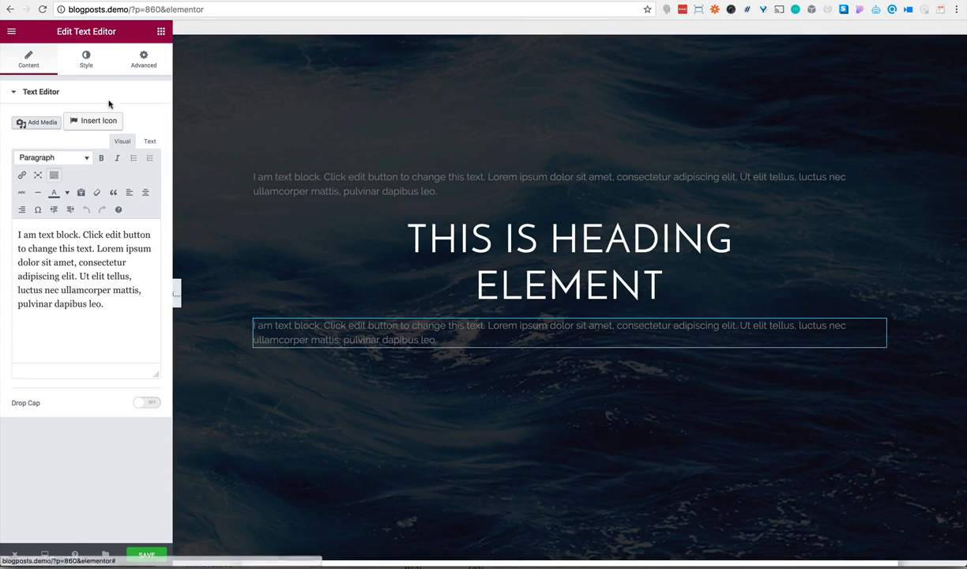
Enable custom typography for the text block below the heading and set its font size to 16 px
click(87, 67)
click(140, 202)
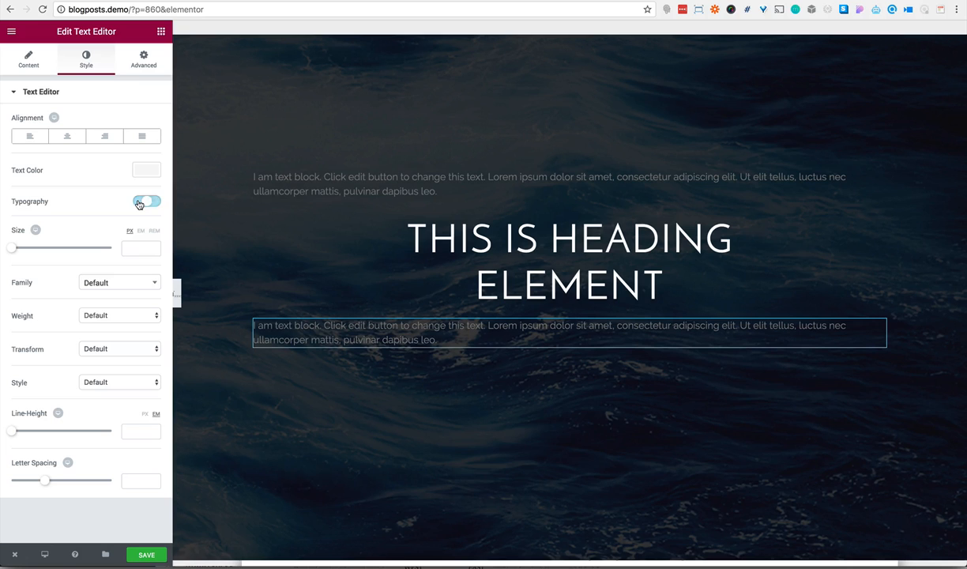
click(133, 248)
text(1)
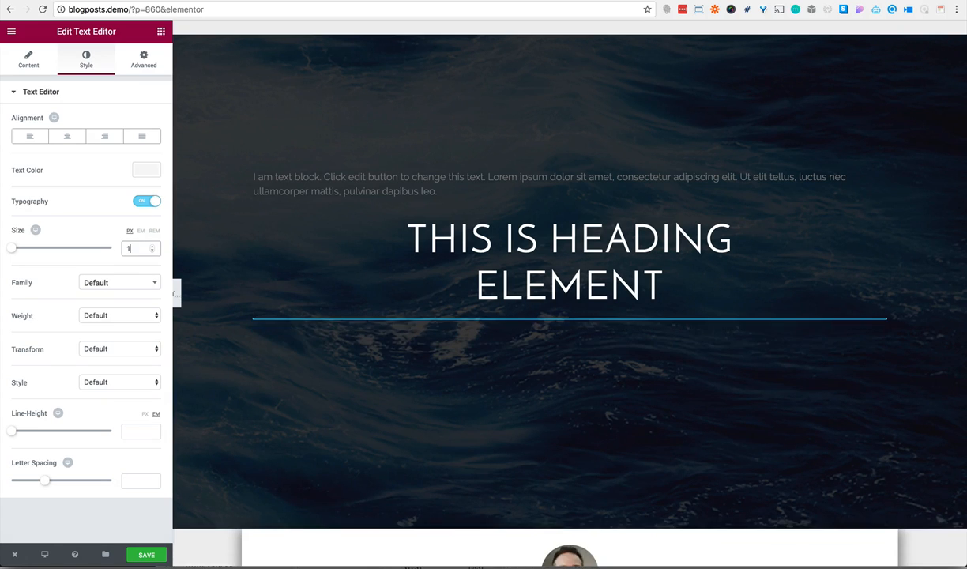
text(6)
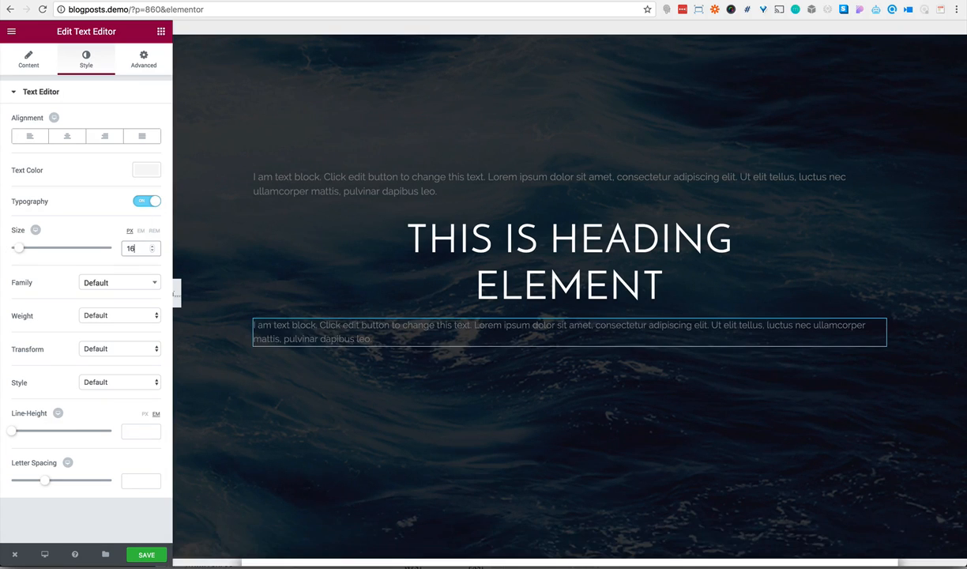
Set the font weight of the text block below the heading to 400 and its color to white (#ffffff)
click(124, 284)
click(57, 303)
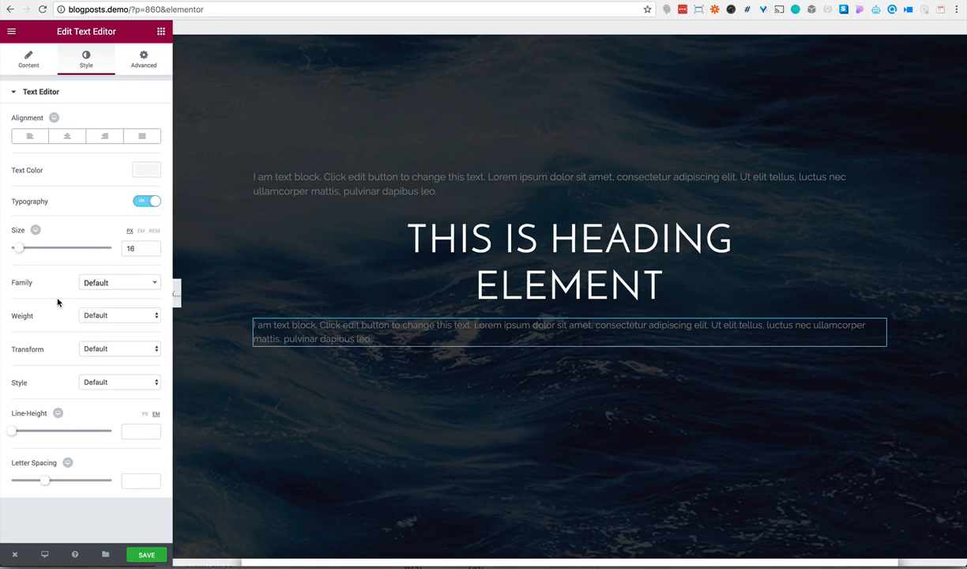
click(97, 315)
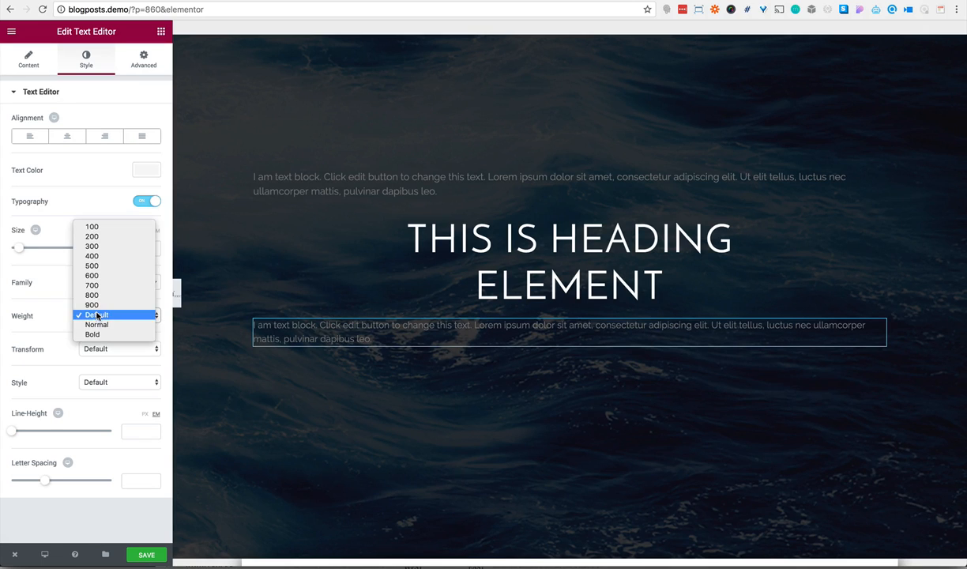
click(93, 256)
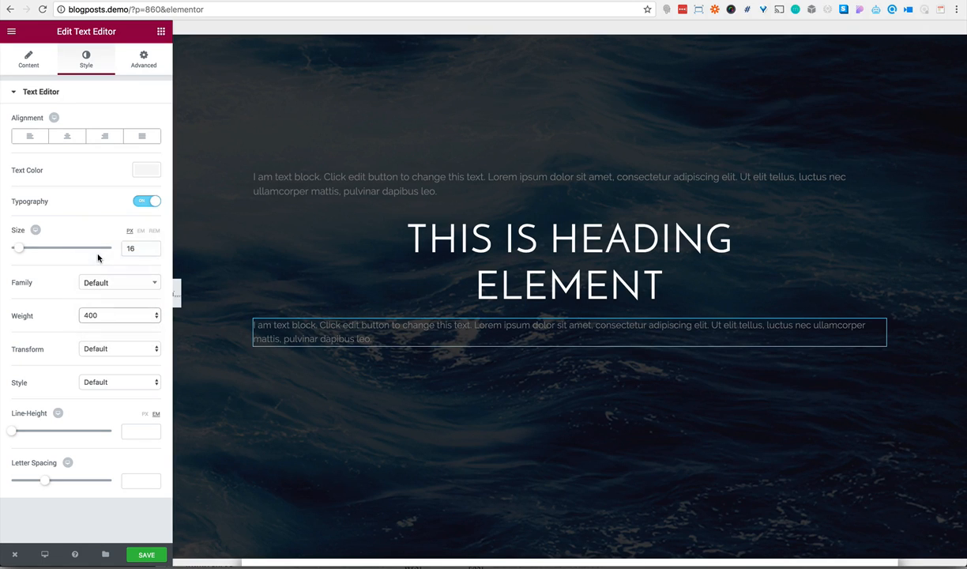
click(144, 169)
click(117, 304)
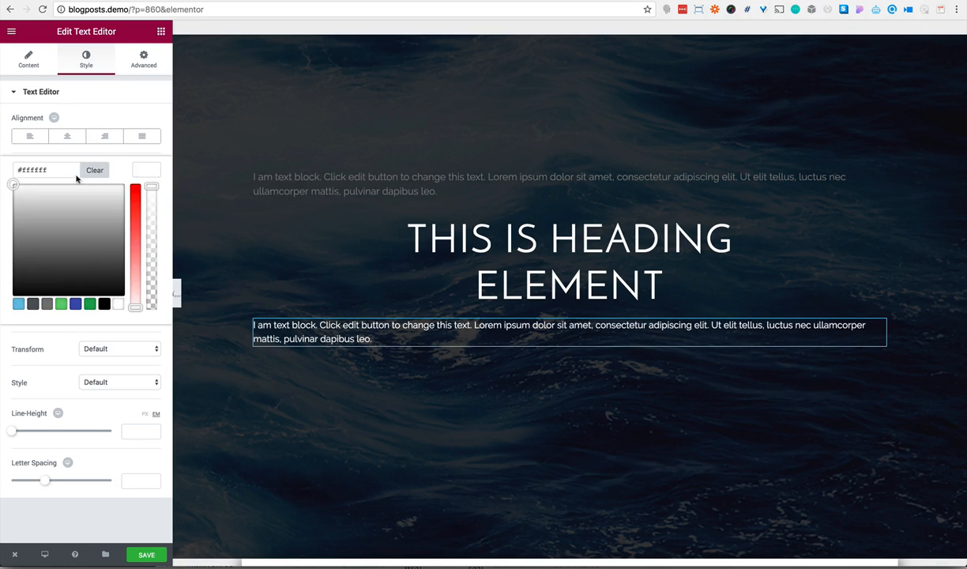
Replace the placeholder text below the heading with "July 18, 2017" and center-align it
click(28, 60)
triple_click(86, 248)
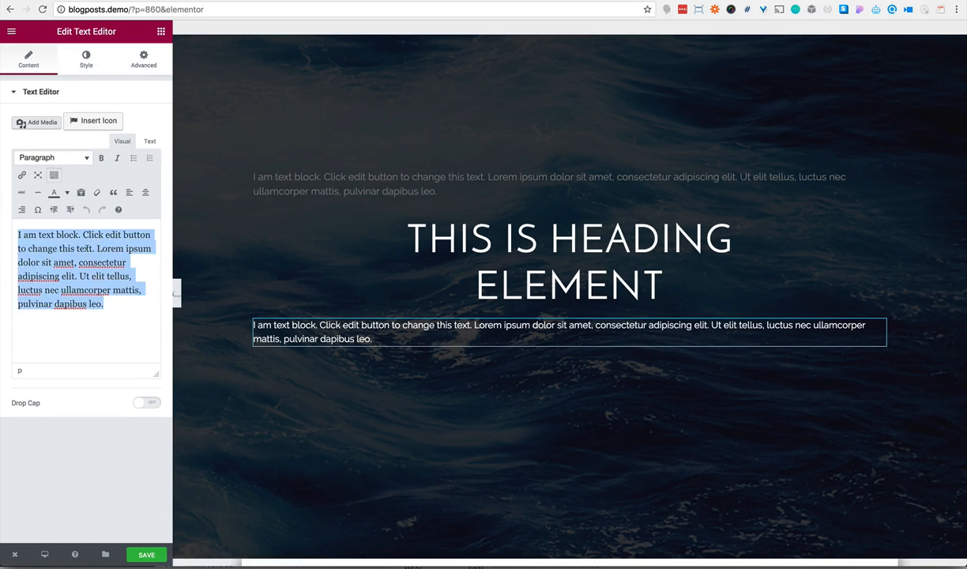
text(July)
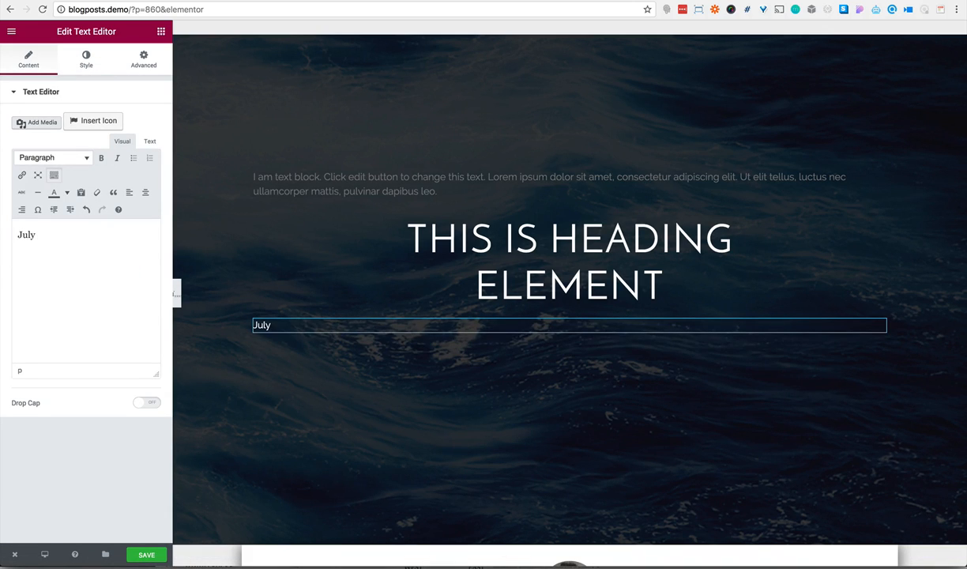
text(, 2017)
click(85, 61)
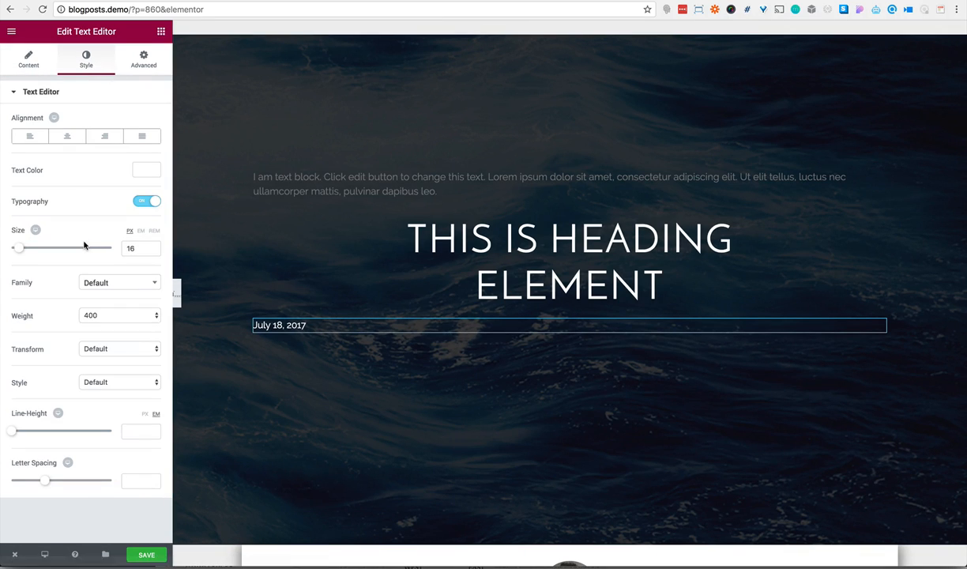
click(67, 137)
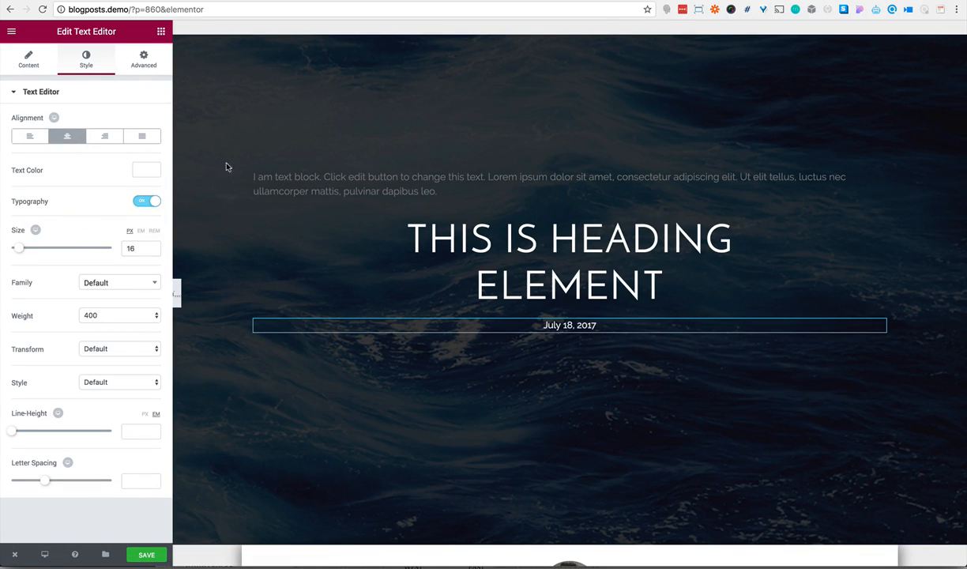
Try replacing the placeholder text above the heading with a green "BUSINESS" label, and delete that text block
click(258, 183)
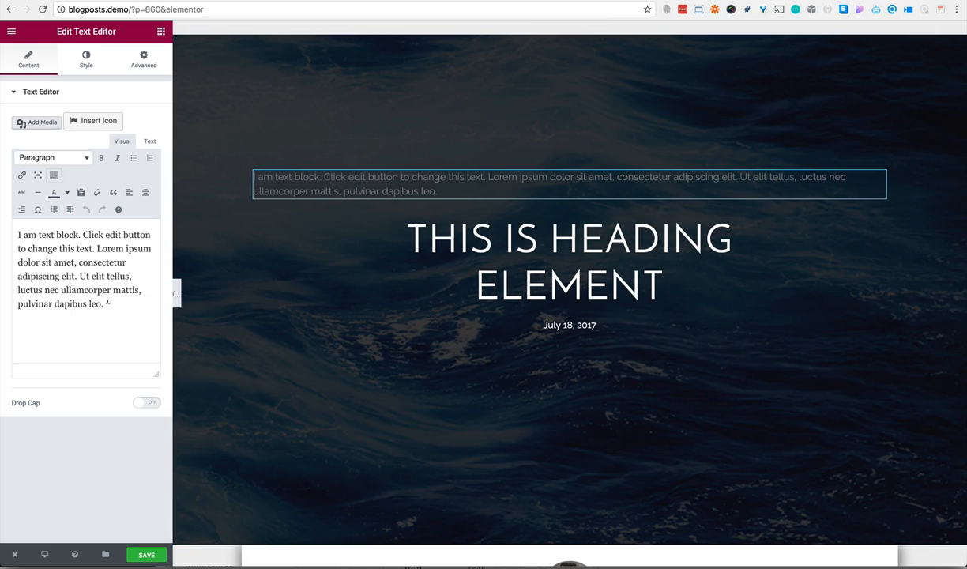
drag(107, 303, 17, 235)
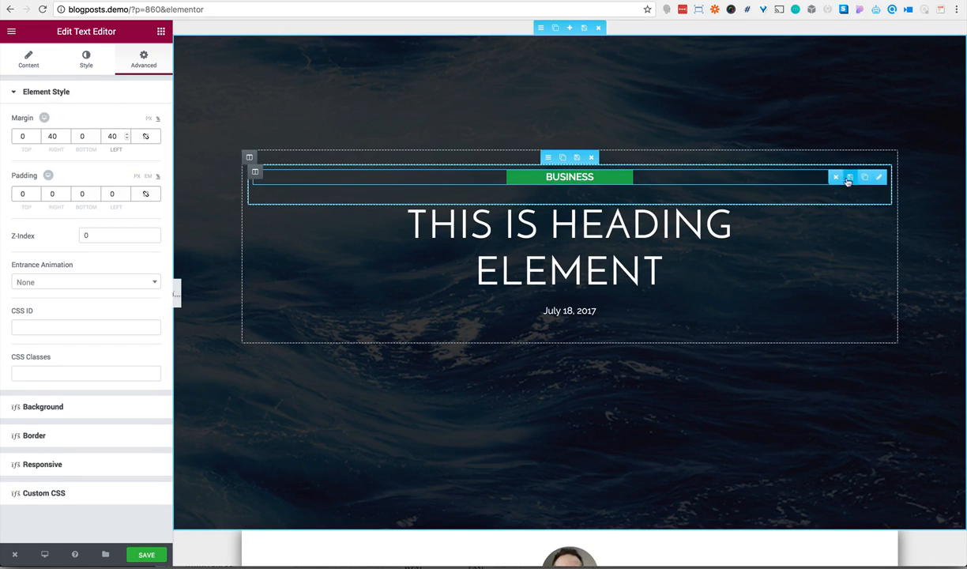
click(835, 178)
click(559, 267)
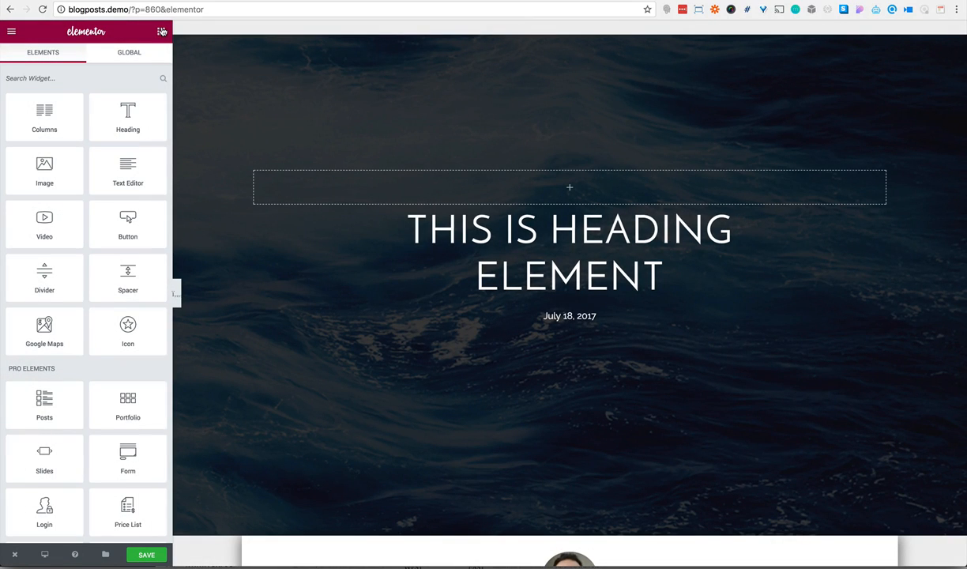
Add a button widget above the heading, center-align it and set its text to "BUSINESS"
drag(127, 223, 421, 191)
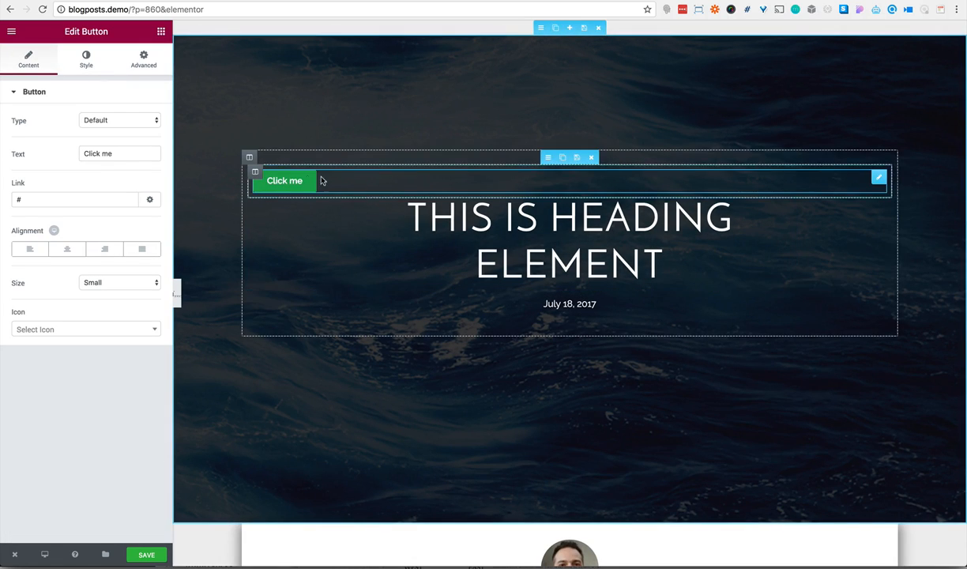
click(70, 249)
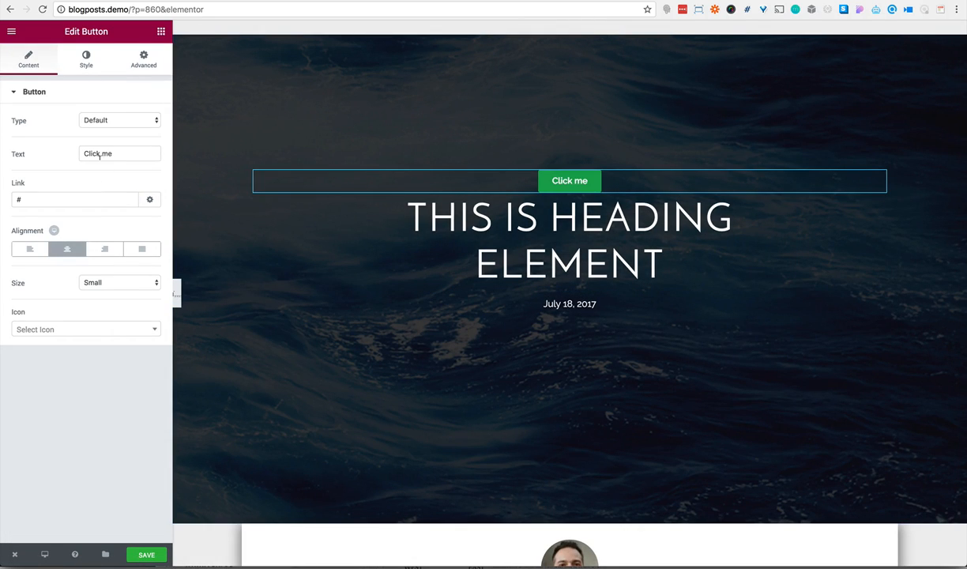
triple_click(108, 151)
text(BUSINE)
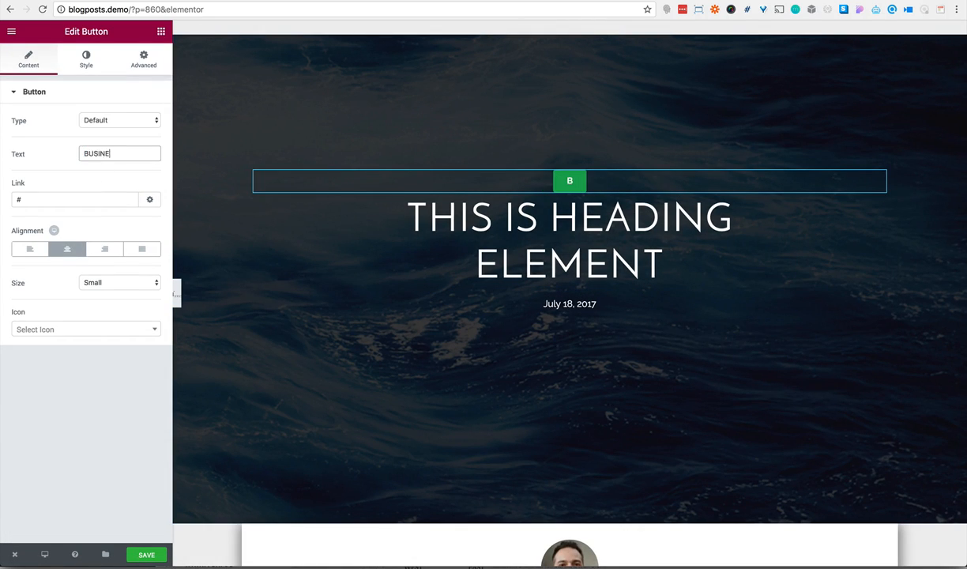
text(SS)
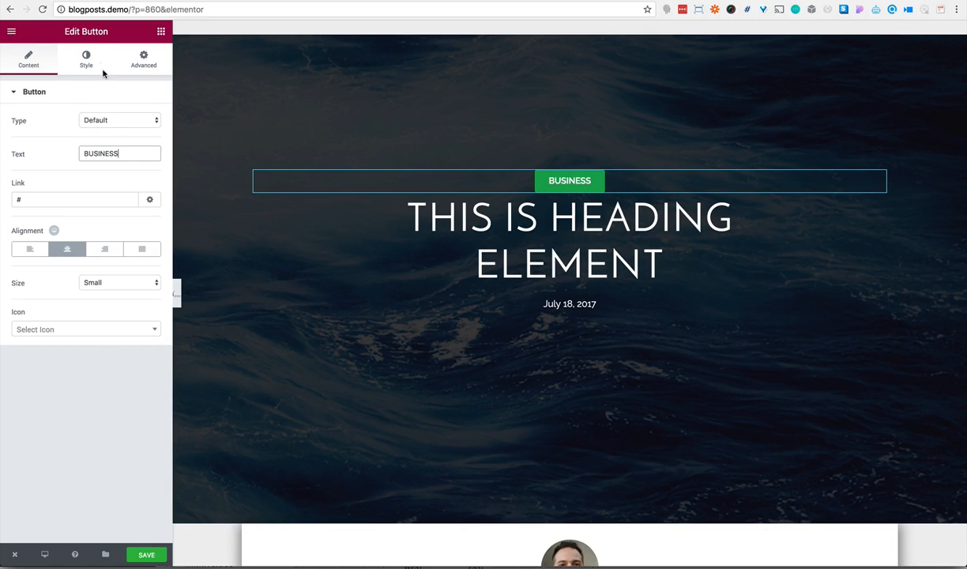
Set the BUSINESS button's border radius to 100 px on all corners and its custom typography to 12 px with weight 600
click(86, 59)
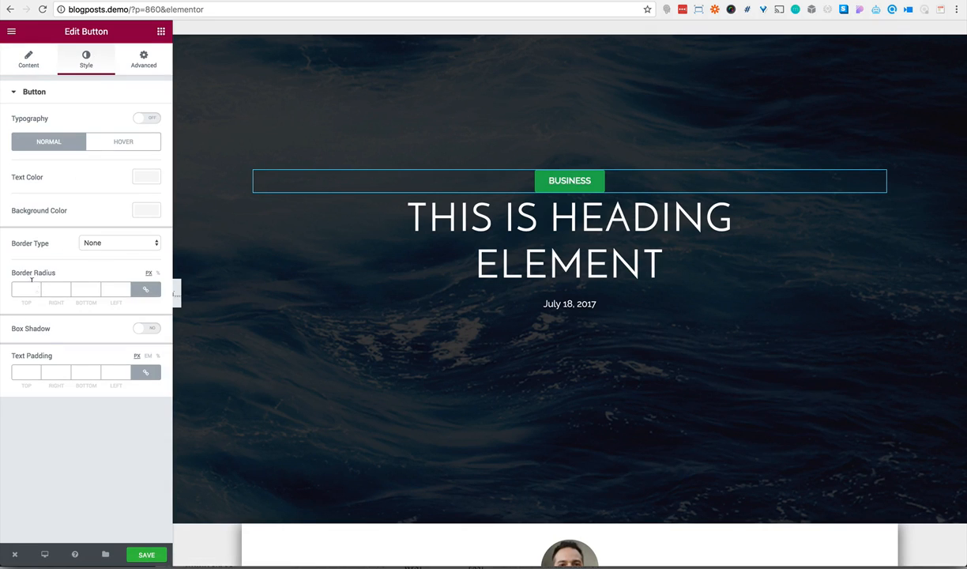
text(100)
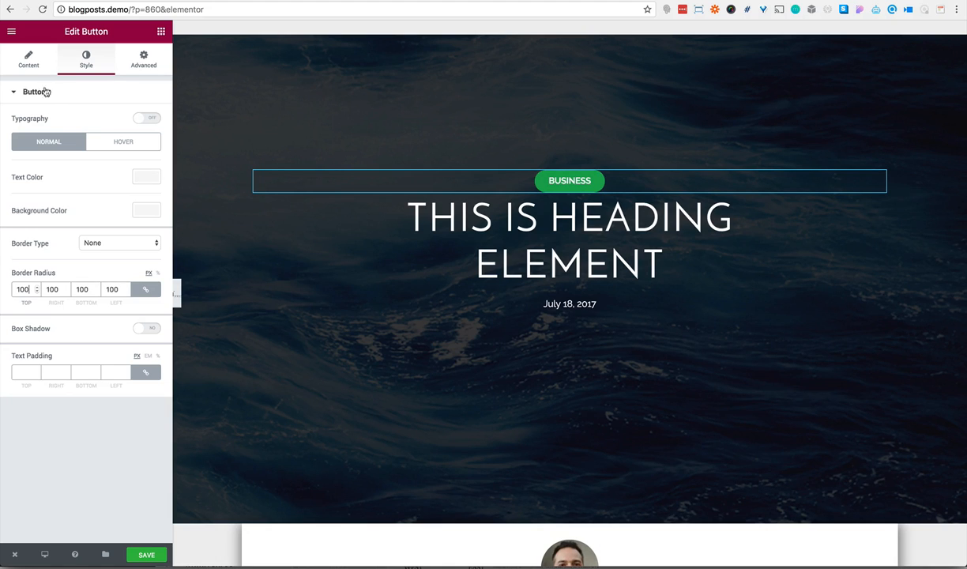
click(143, 118)
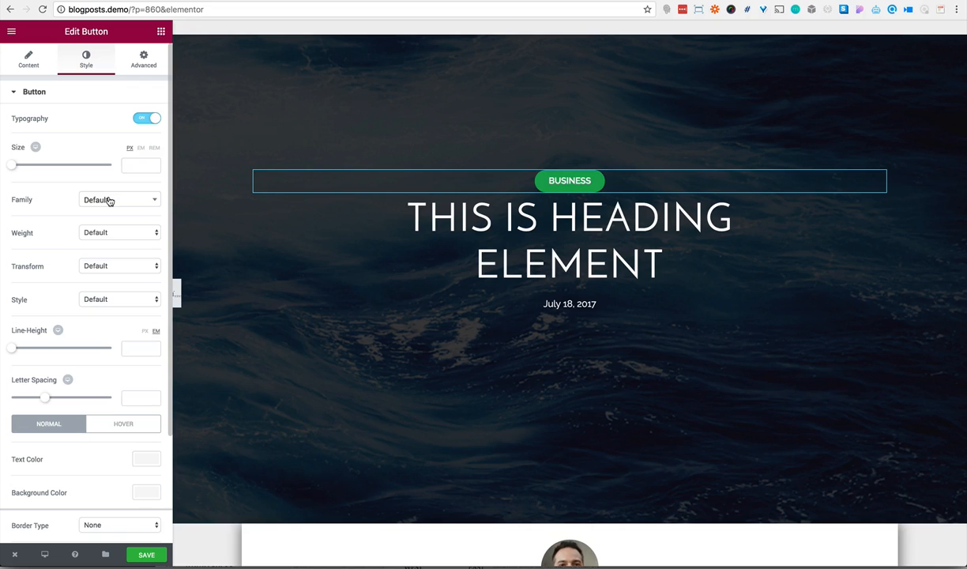
click(137, 162)
text(12)
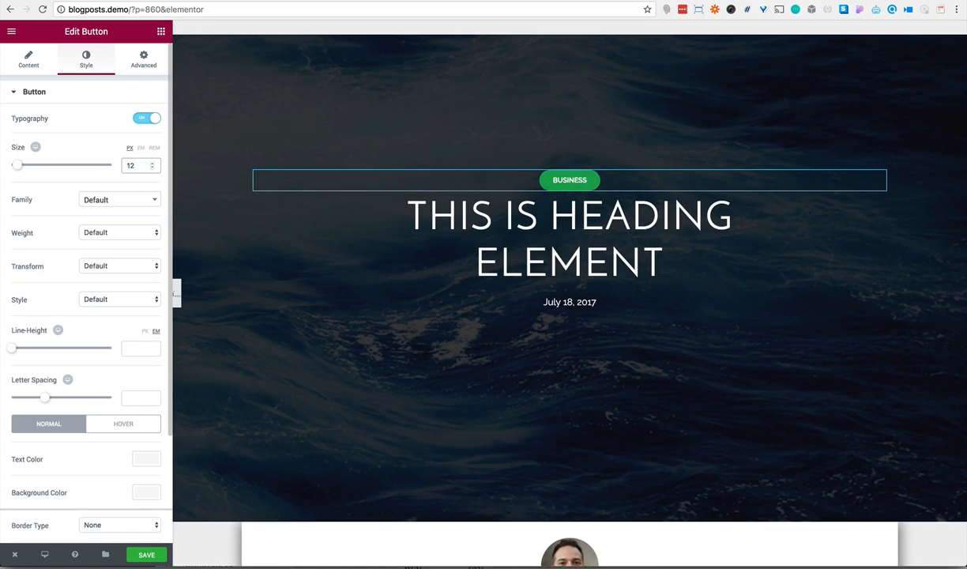
click(118, 199)
click(46, 201)
click(87, 230)
click(92, 194)
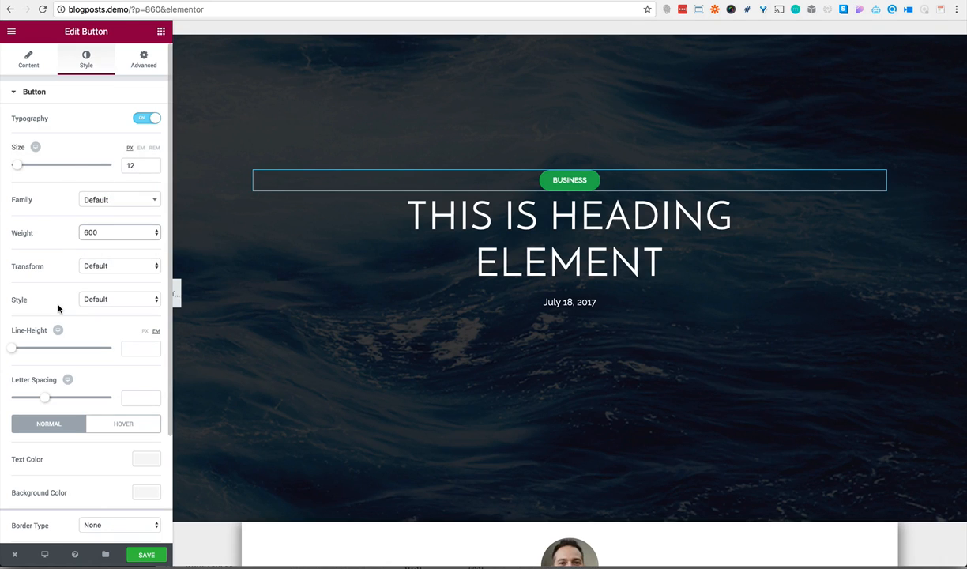
Set the BUSINESS button's text padding to 10 px on all sides
scroll(49, 368, down, 2)
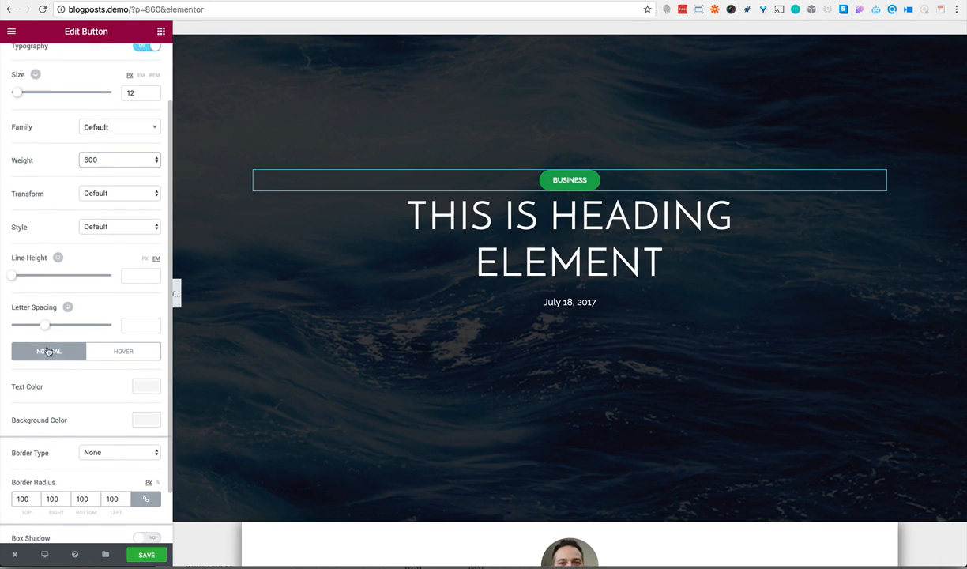
scroll(46, 334, down, 2)
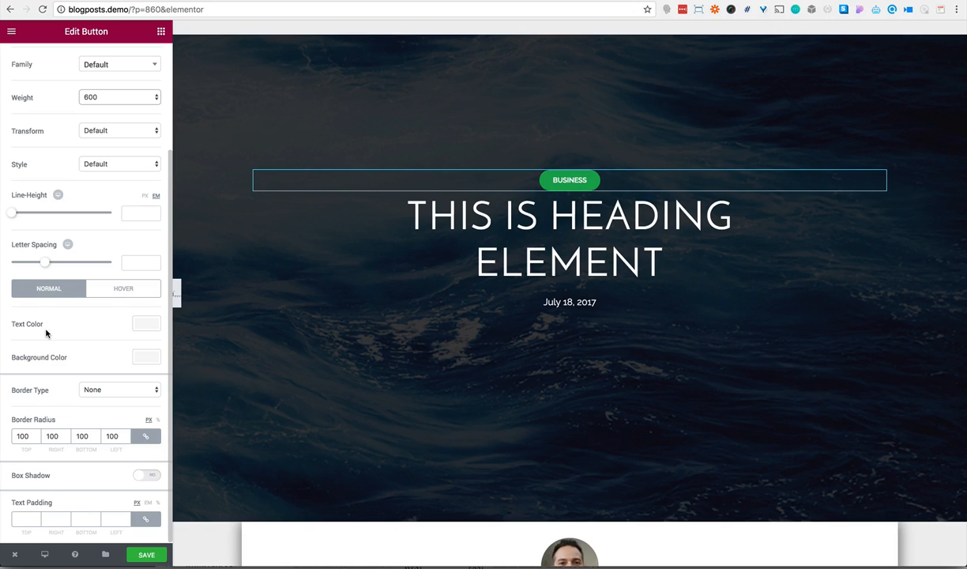
click(25, 520)
text(10)
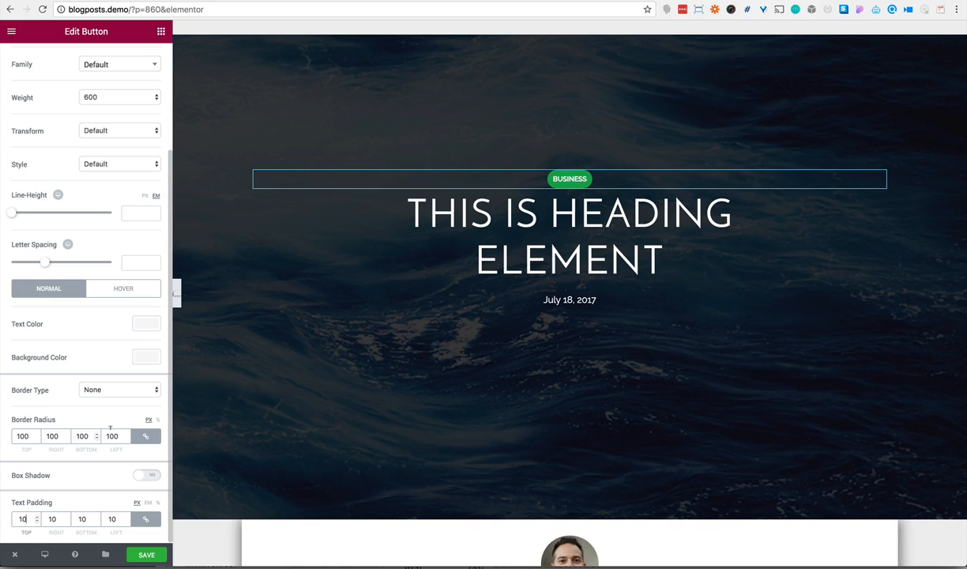
Preview the page without the editing panel and compare its header and content with the parallax-post template
click(174, 294)
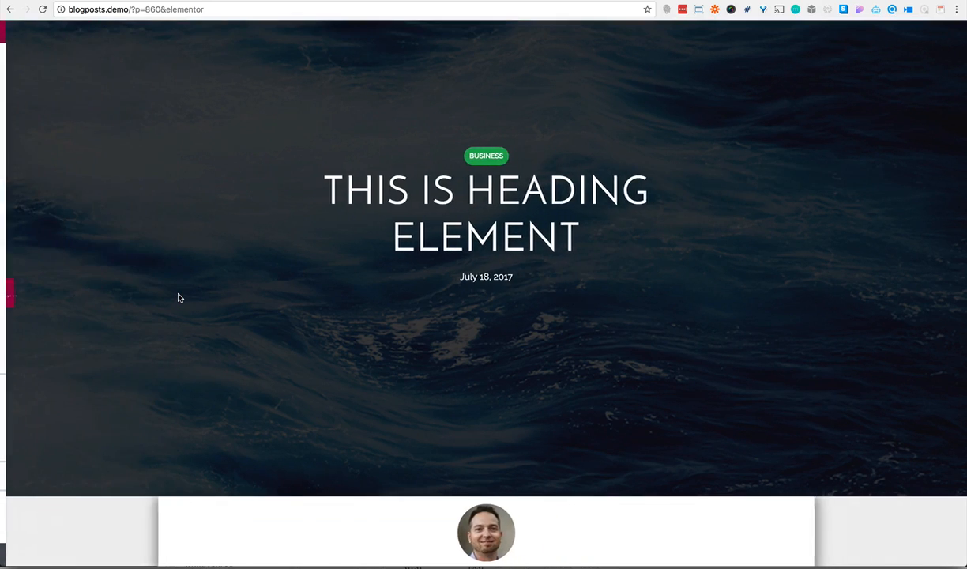
click(273, 0)
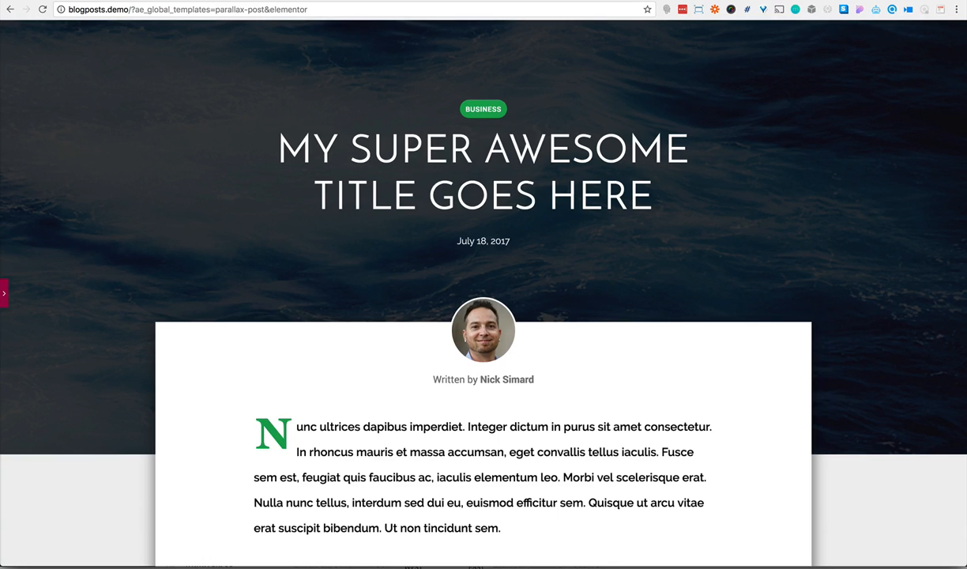
key(ctrl+Tab)
scroll(358, 209, down, 6)
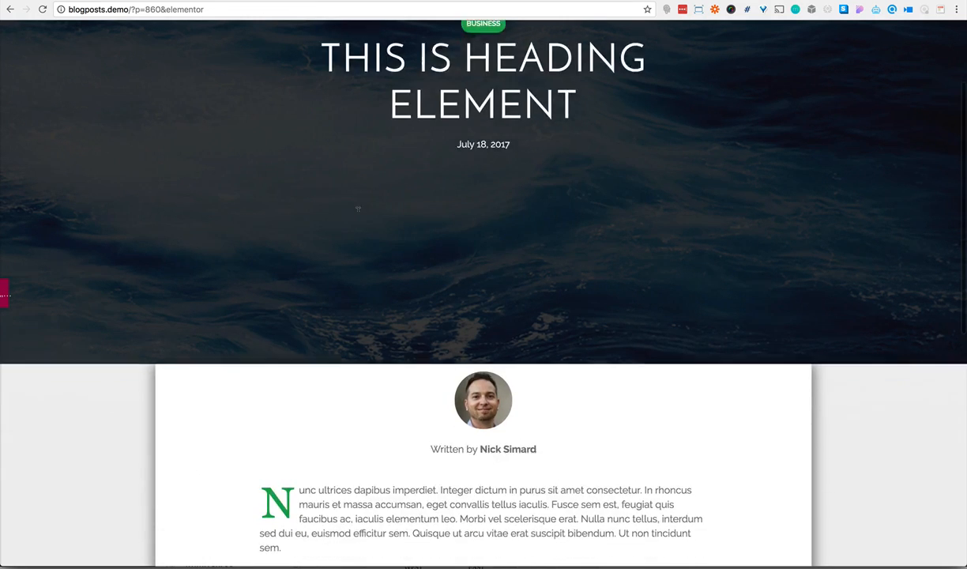
scroll(358, 214, down, 1)
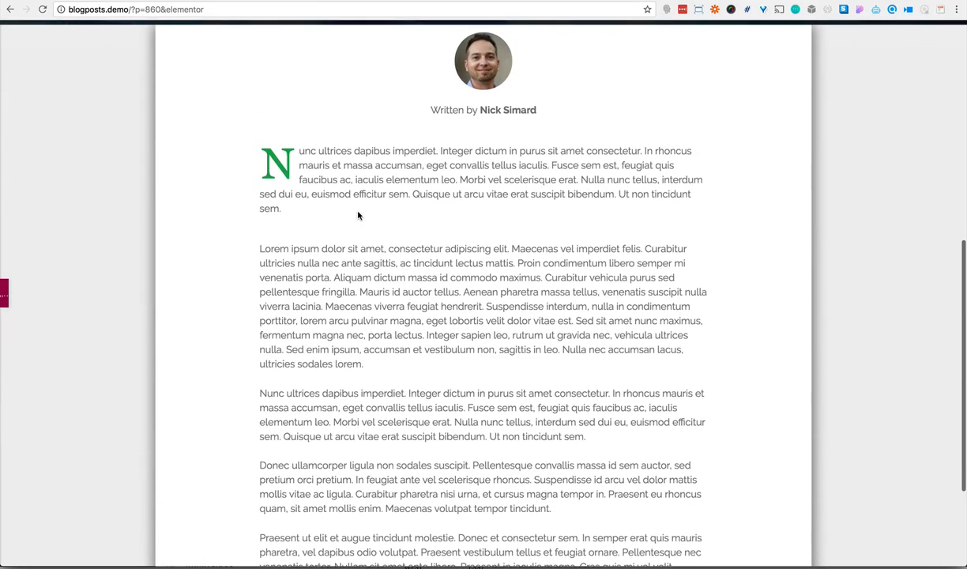
scroll(358, 215, up, 10)
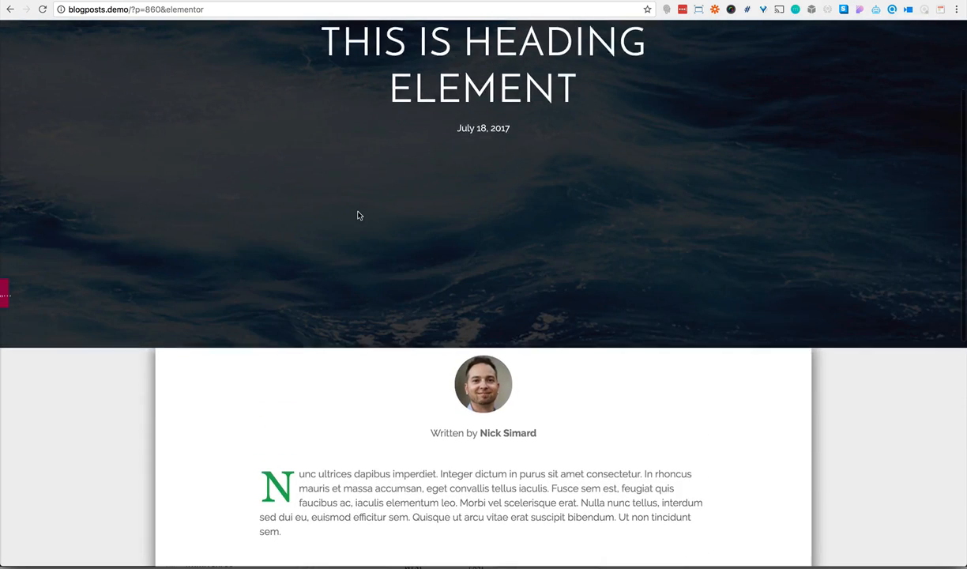
Enable custom typography for the main body text block below the intro and set its font size to 16 px
click(4, 295)
scroll(246, 317, down, 4)
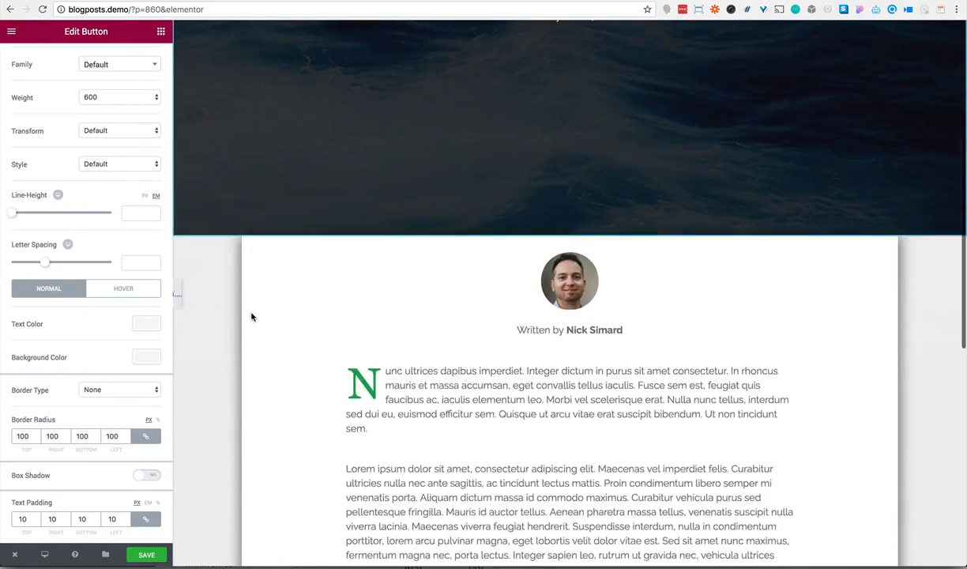
click(399, 354)
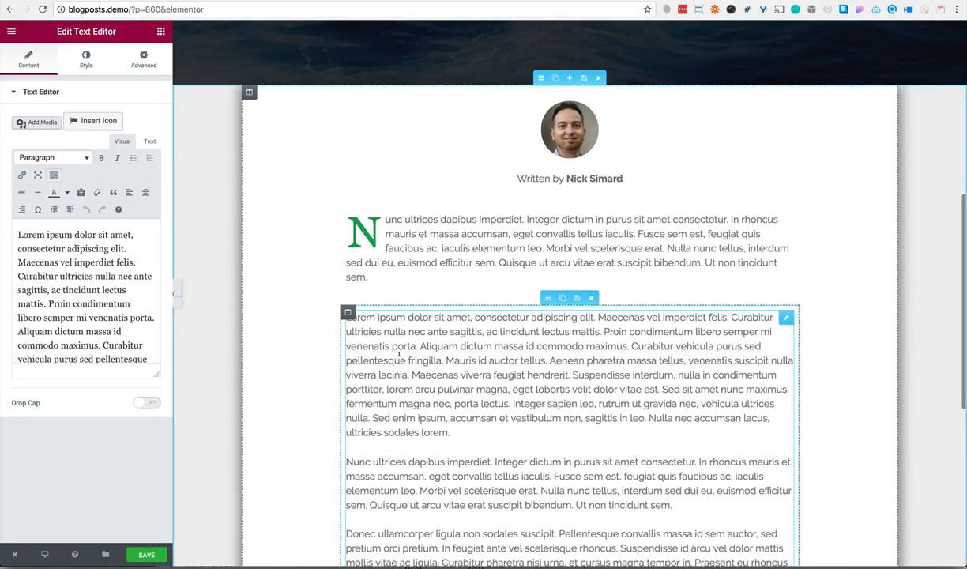
click(86, 59)
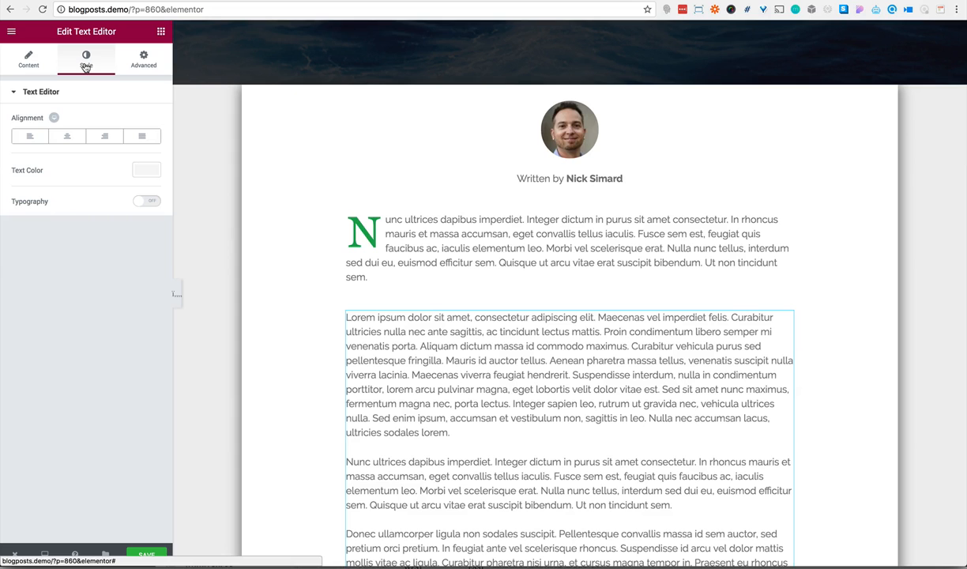
click(140, 203)
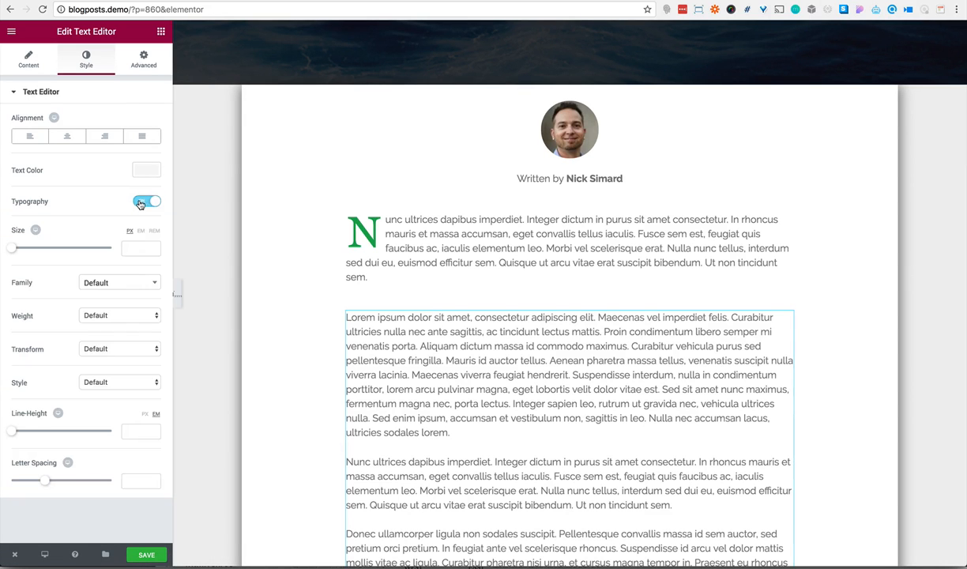
click(132, 247)
text(16)
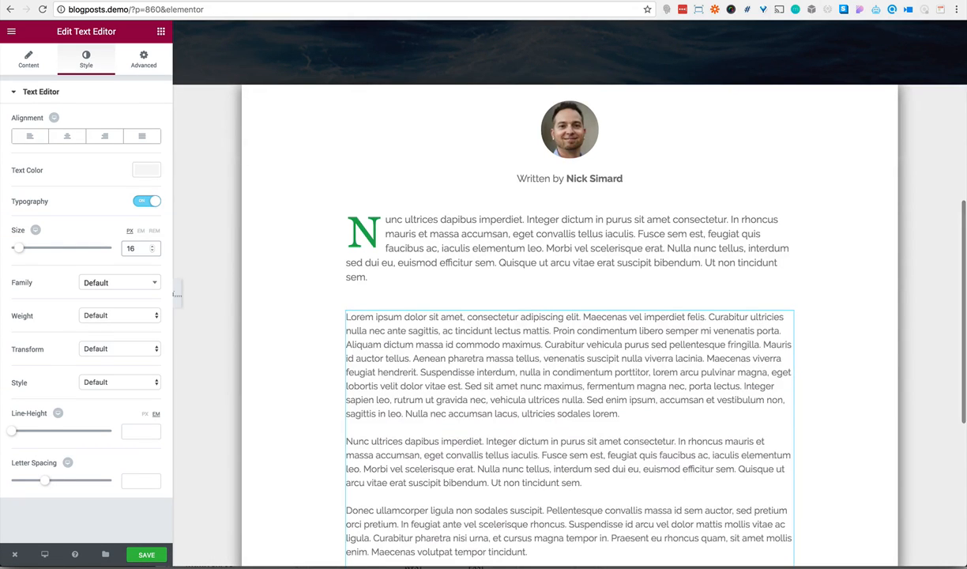
Set the main body text block's line height to 2.2 em
click(135, 429)
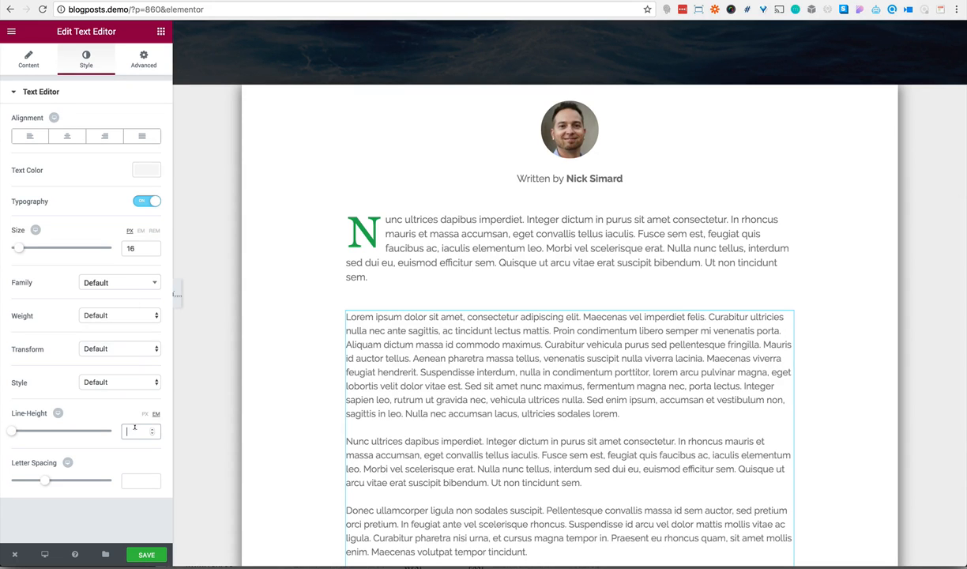
text(1.2)
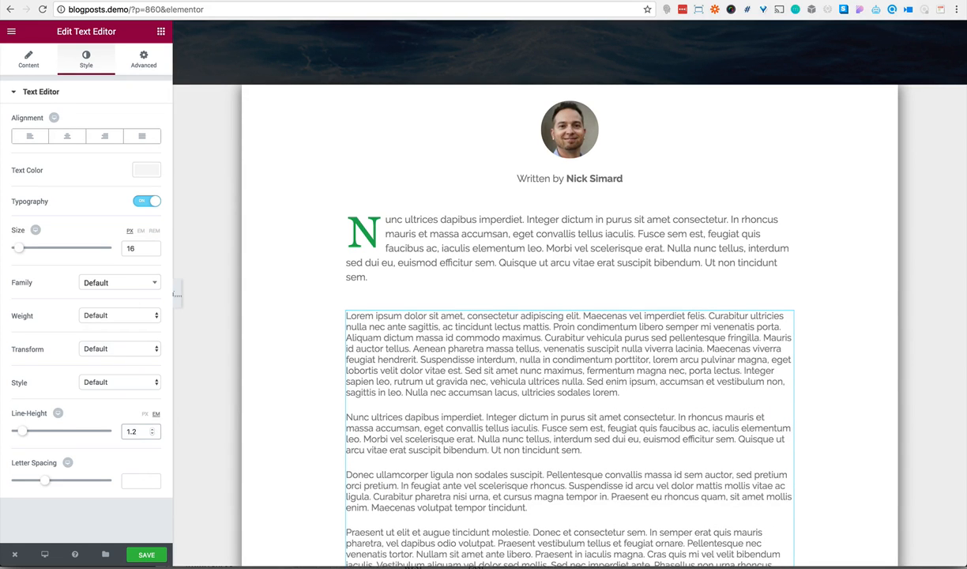
key(BackSpace)
key(BackSpace)
text(2.2)
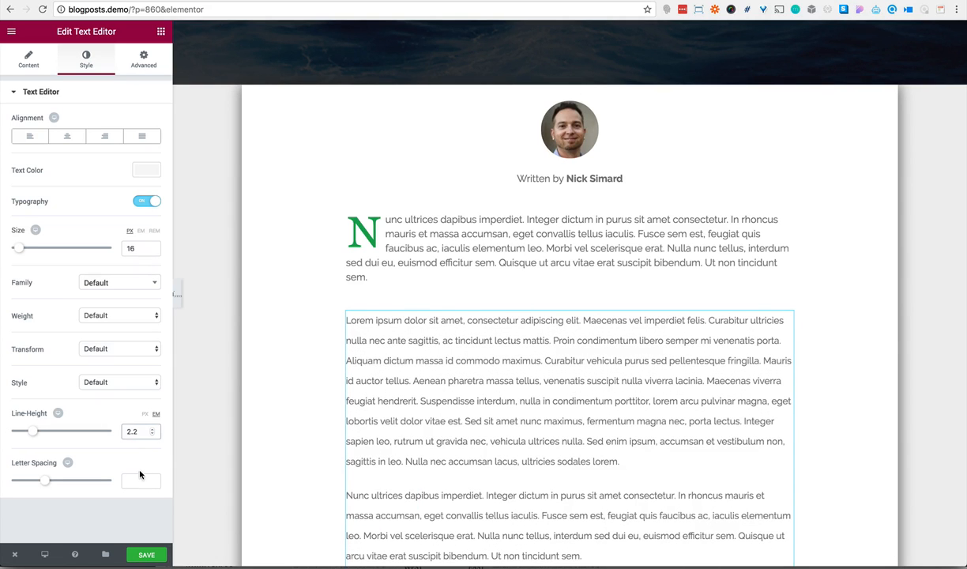
Enable custom typography for the drop-cap intro paragraph and set its text color to black (#000000)
click(411, 245)
click(65, 67)
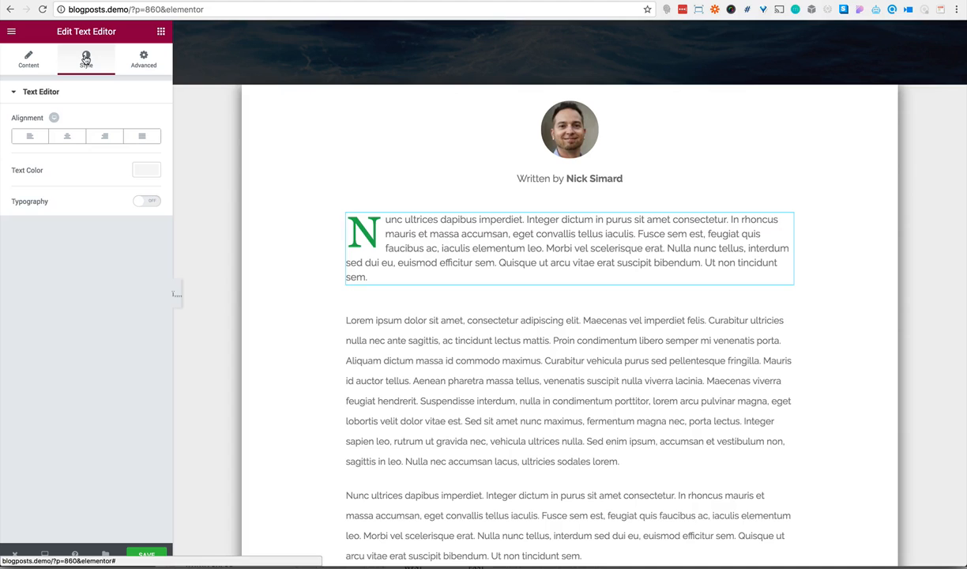
click(139, 204)
click(146, 170)
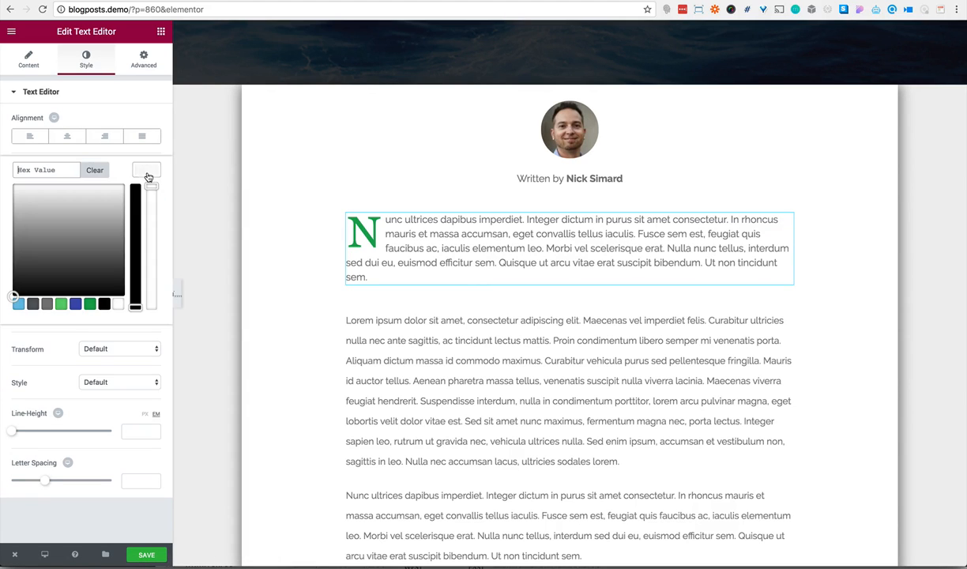
click(104, 304)
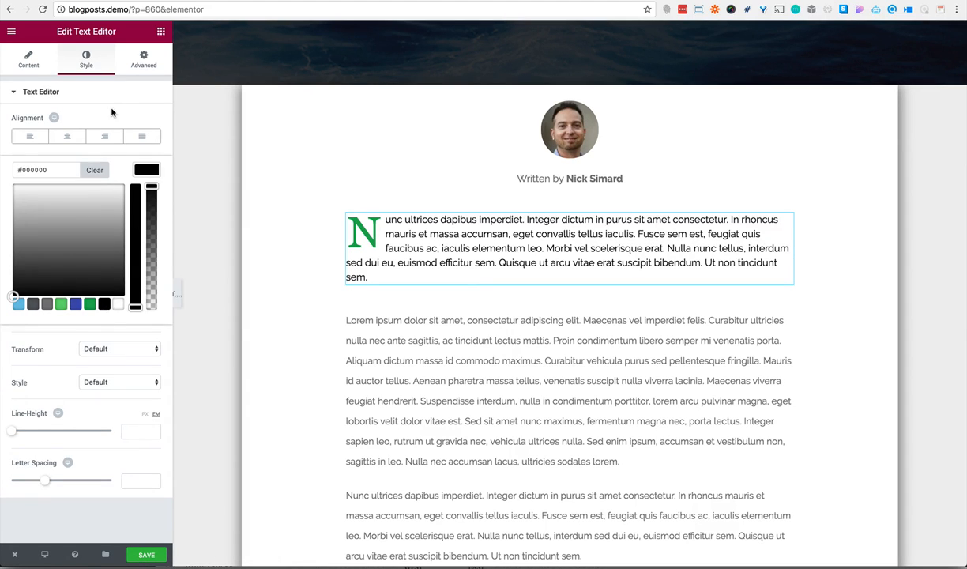
click(112, 113)
Set the drop-cap intro paragraph's font size to 20 px and choose a different font weight
drag(13, 250, 22, 250)
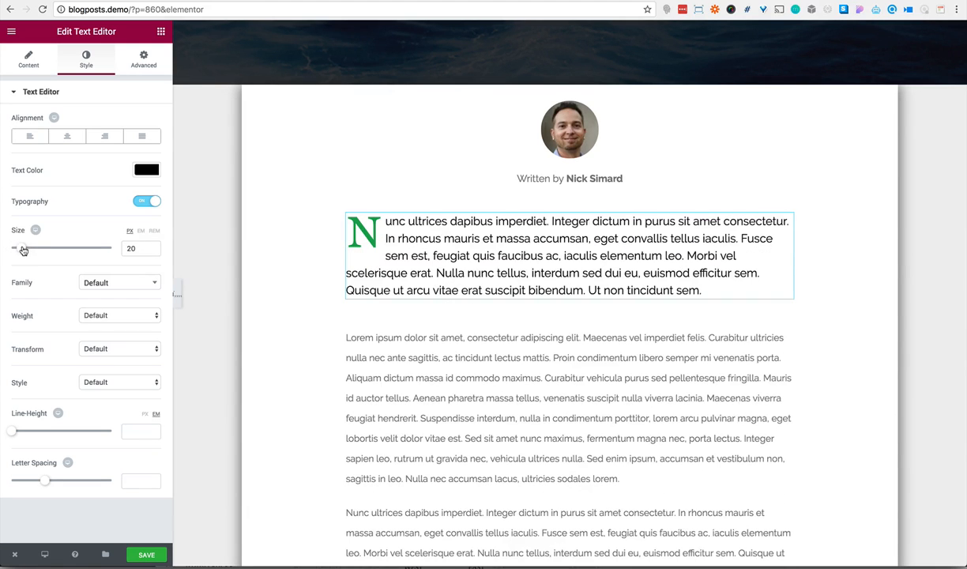
click(91, 315)
click(93, 277)
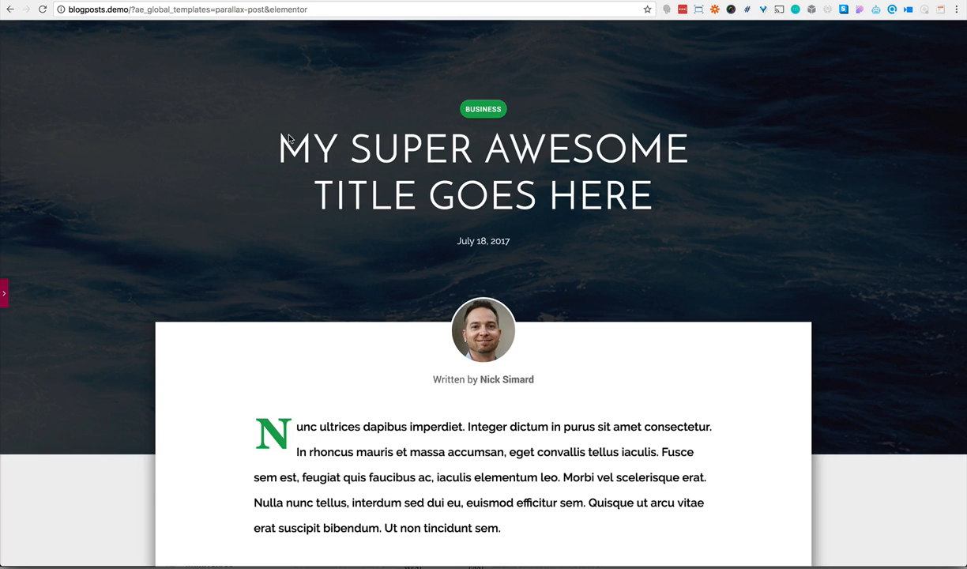
Open the intro paragraph's style settings in the parallax-post template and check its typography values
click(6, 293)
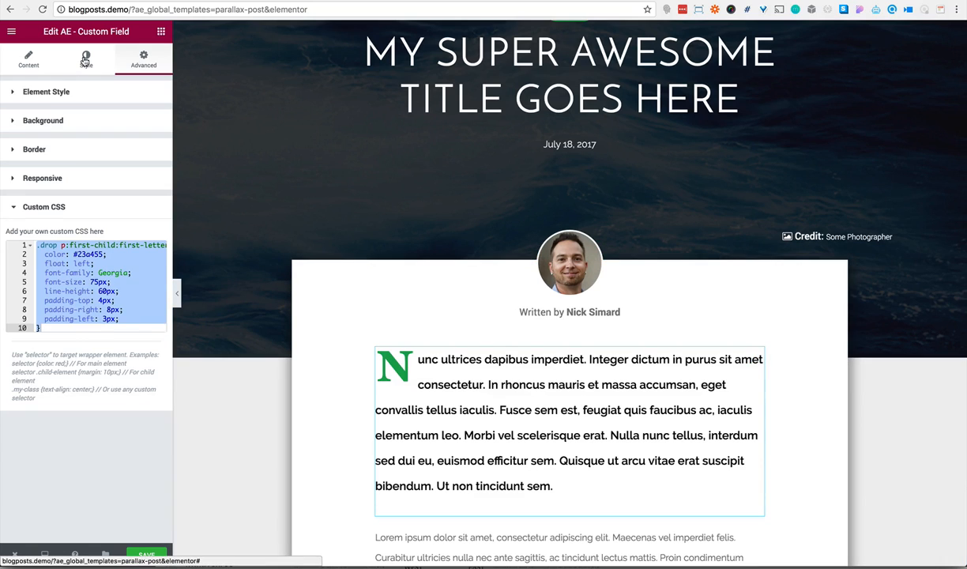
click(86, 59)
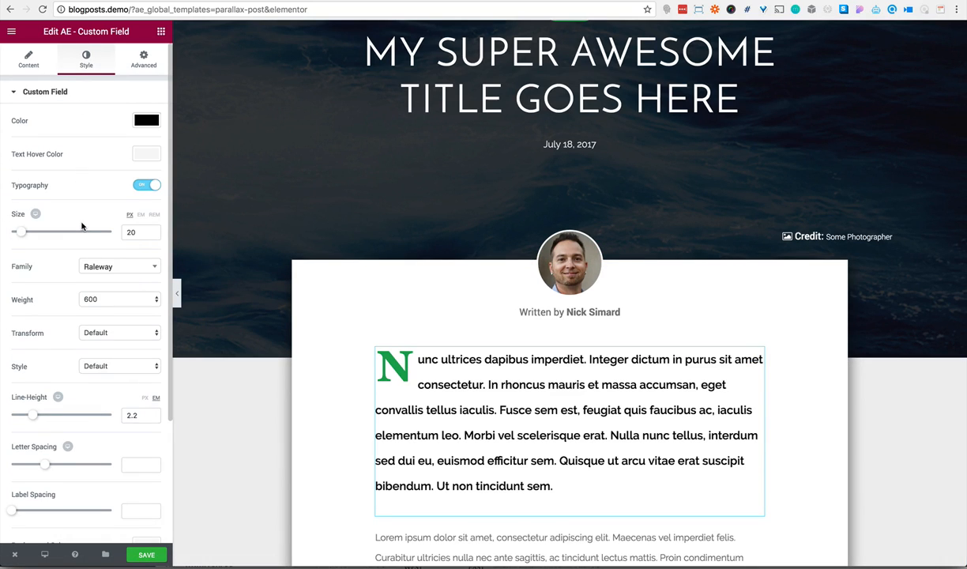
Set the drop-cap intro paragraph's line height to 2.2 em
scroll(82, 224, down, 5)
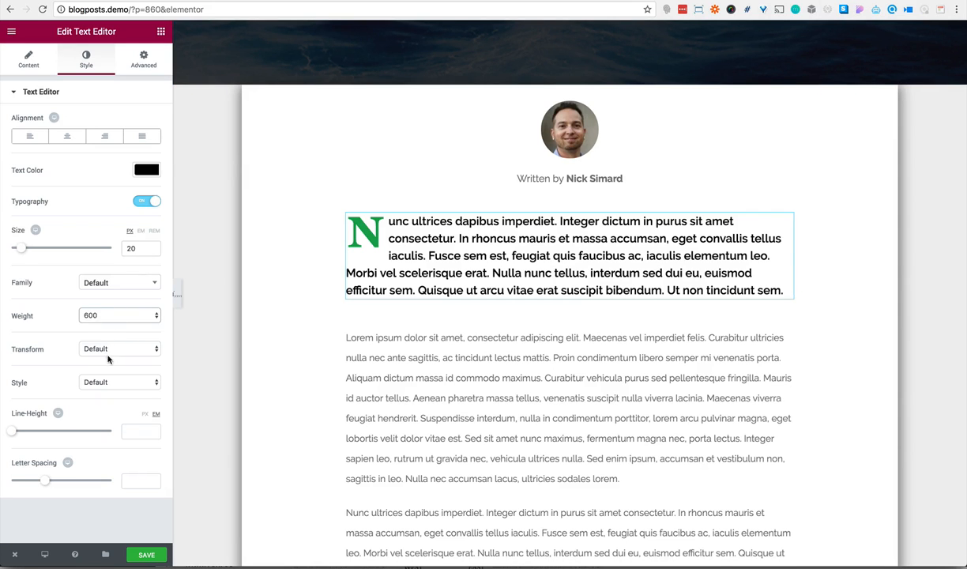
click(135, 425)
text(2.2)
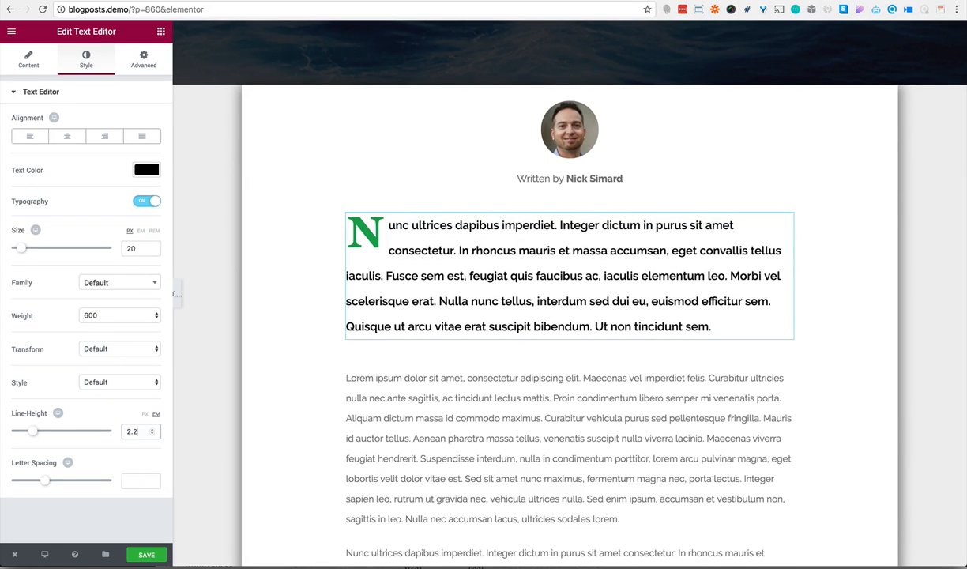
scroll(351, 397, down, 5)
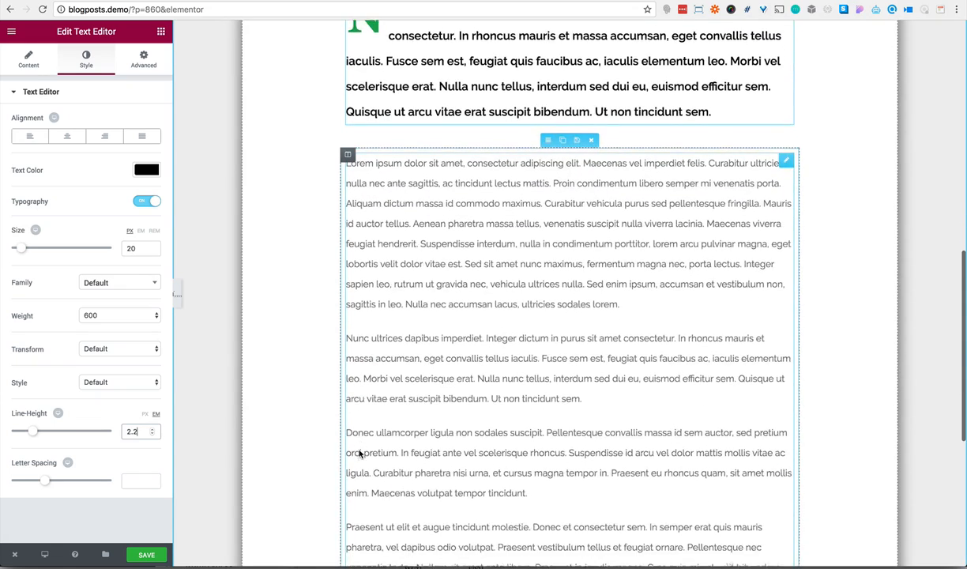
Unlink the margins of the author photo's inner section, set its top margin to -75 px and preview the overlap at full width
scroll(359, 453, up, 4)
scroll(359, 453, up, 3)
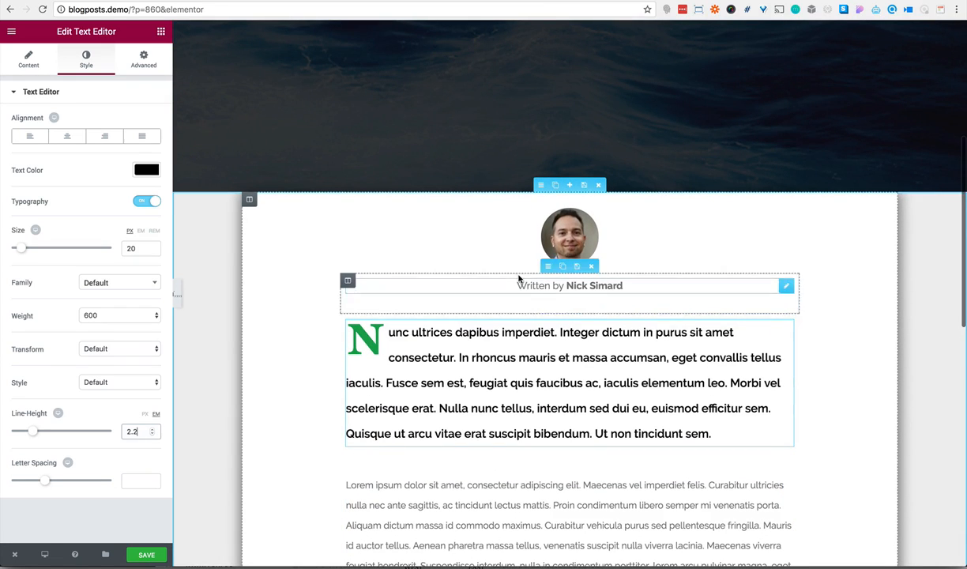
click(549, 193)
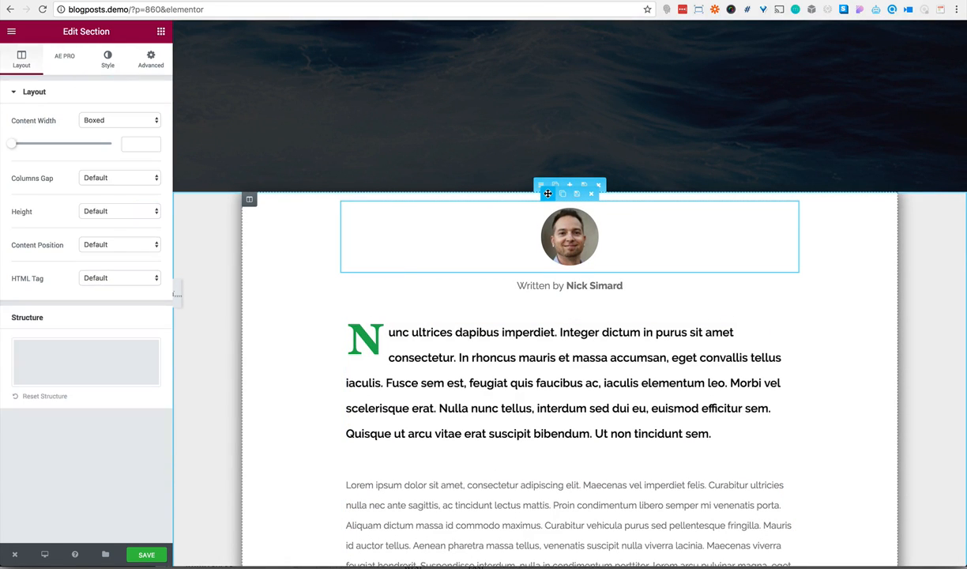
click(152, 62)
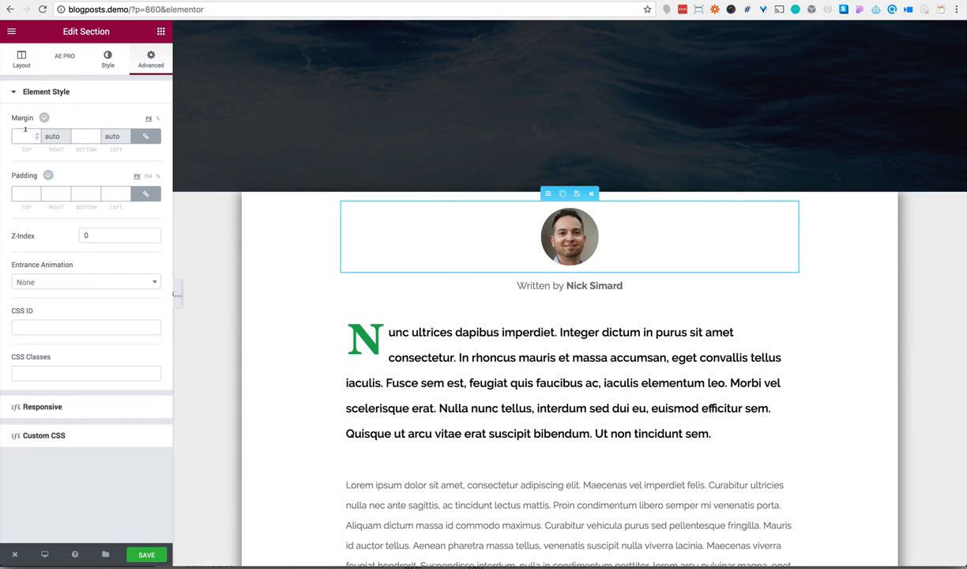
click(145, 136)
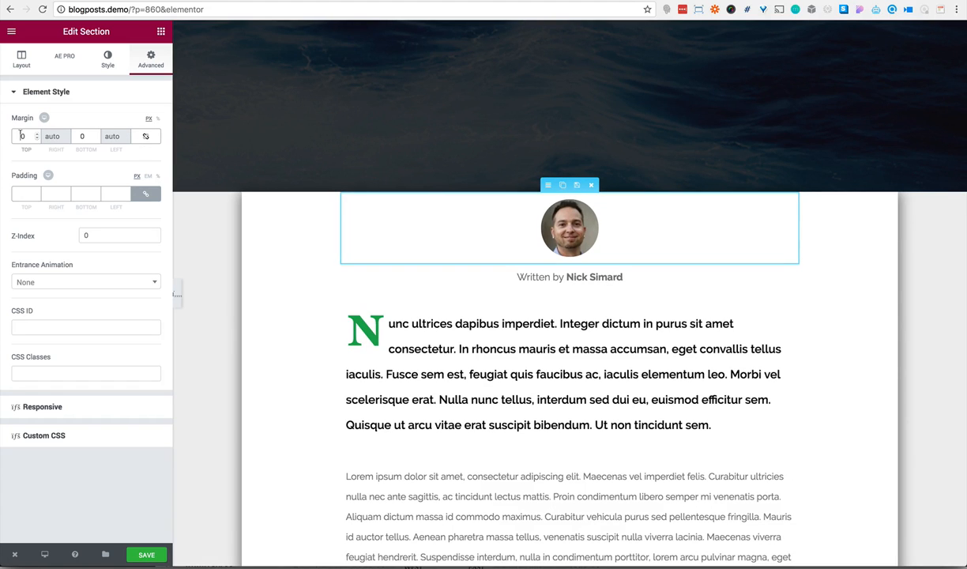
text(75)
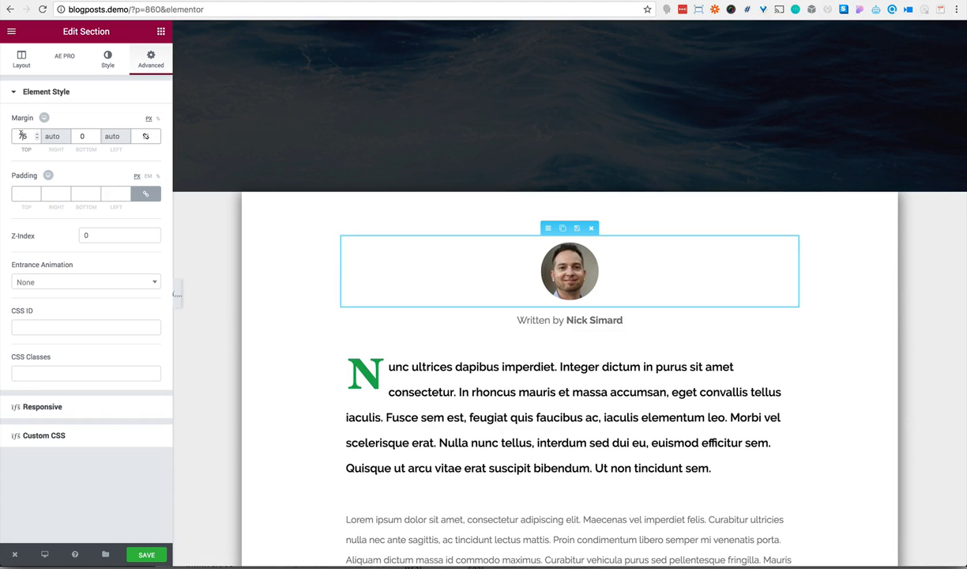
text(-)
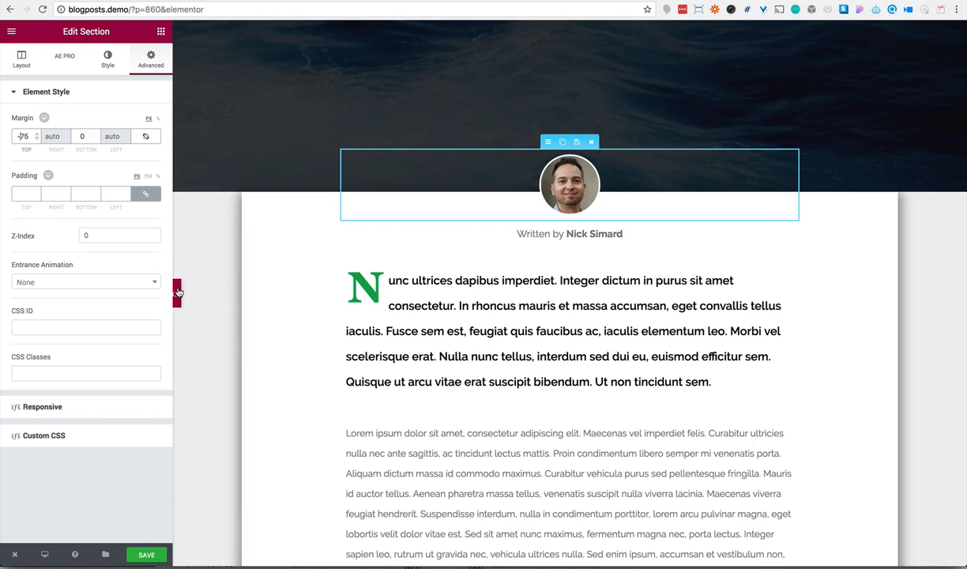
click(177, 292)
scroll(260, 158, up, 5)
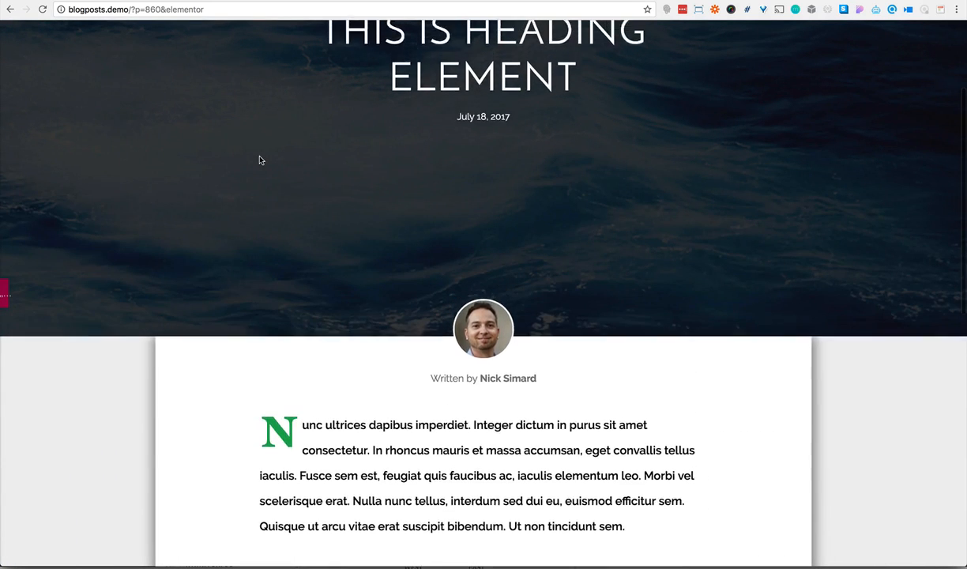
scroll(259, 159, down, 5)
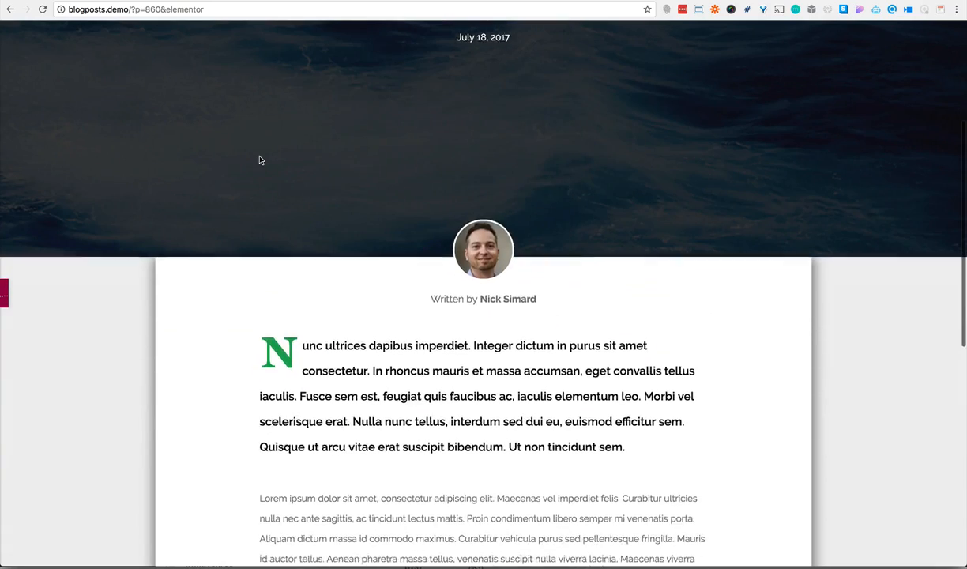
Unlink the margins of the white content section, set its top margin to -150 px and preview the page at full width
click(4, 291)
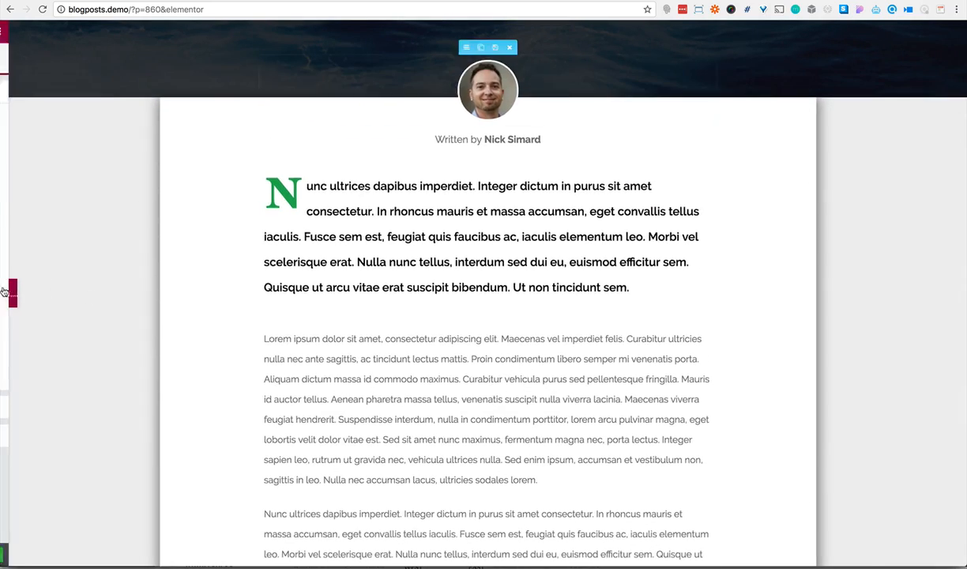
scroll(348, 286, up, 4)
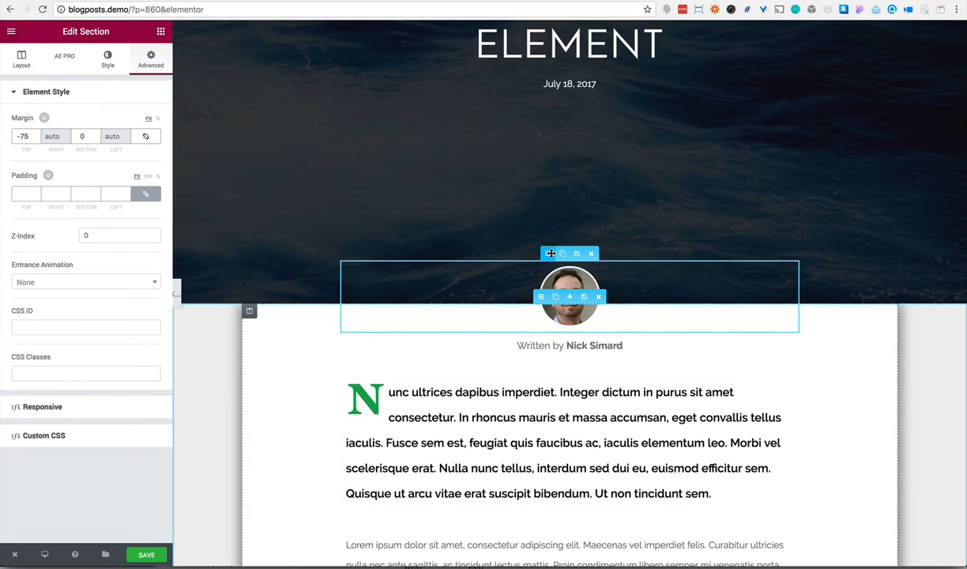
click(542, 294)
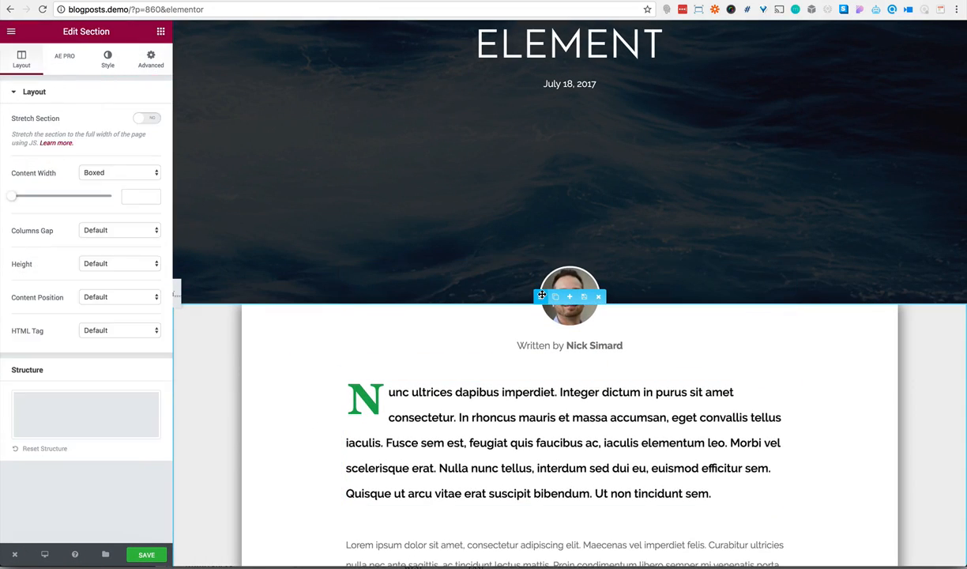
click(156, 63)
click(146, 136)
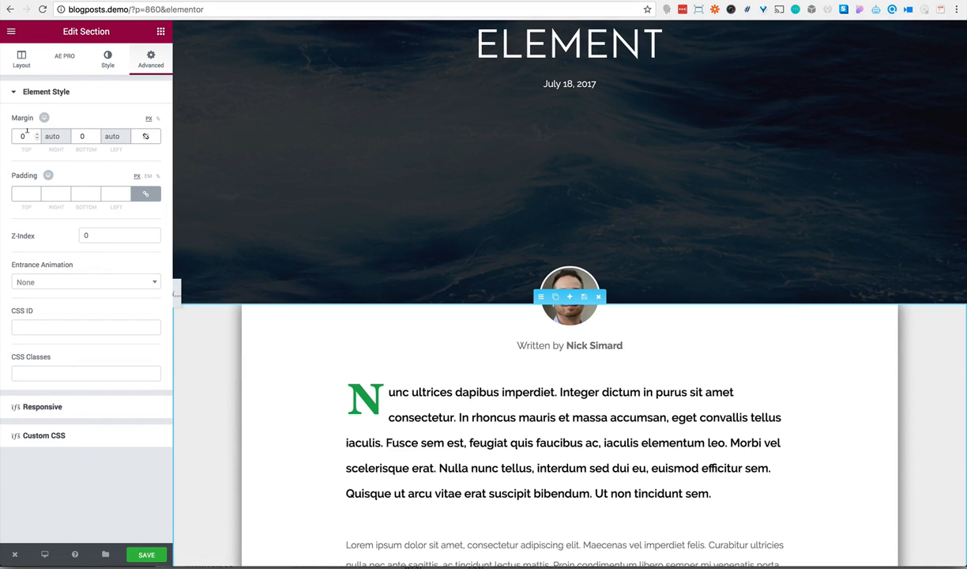
text(150)
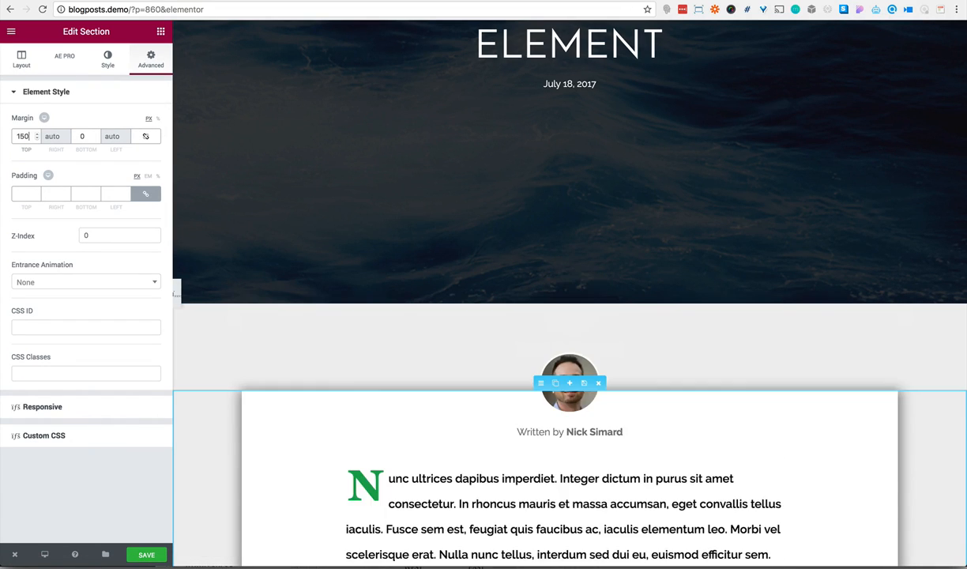
text(-)
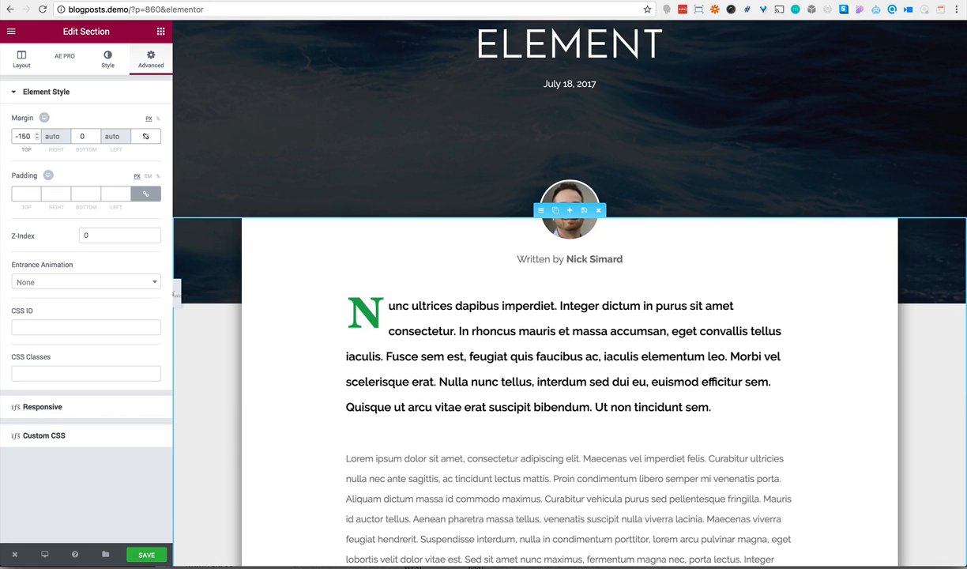
click(175, 291)
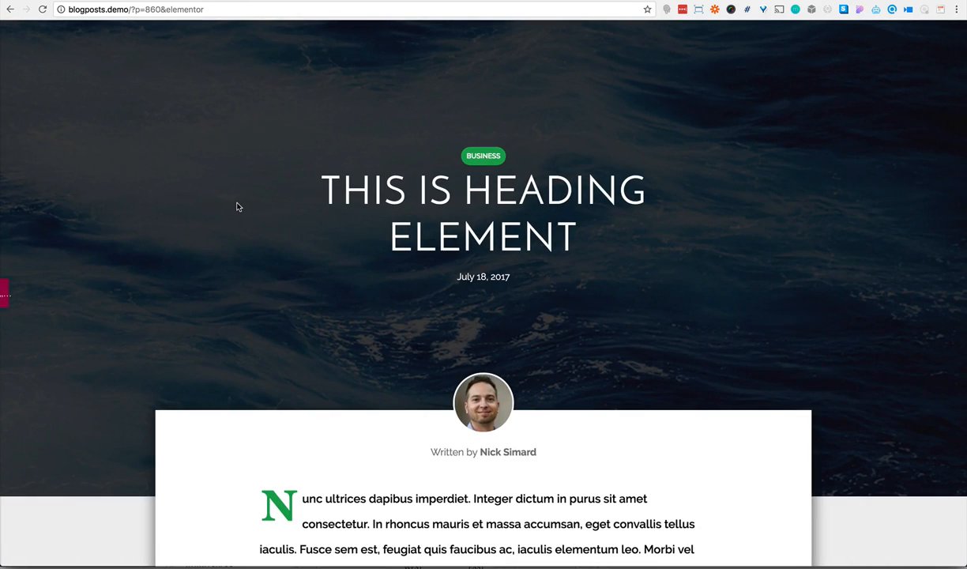
scroll(237, 207, down, 10)
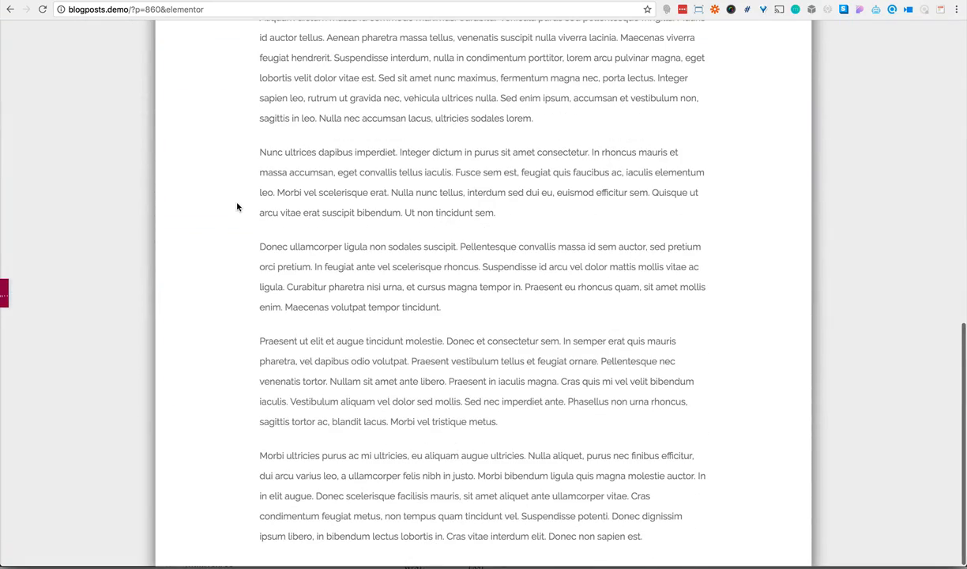
scroll(237, 207, up, 4)
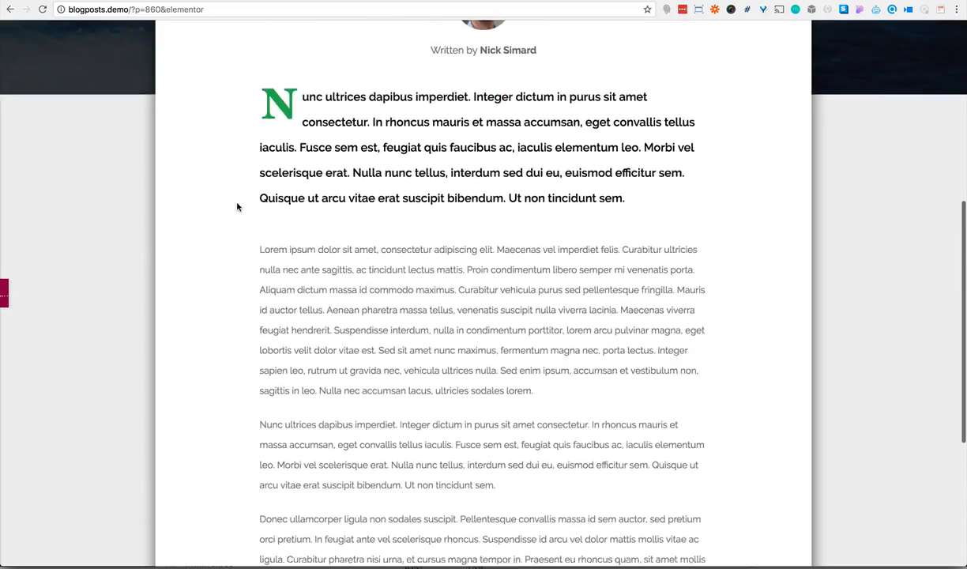
scroll(238, 207, up, 3)
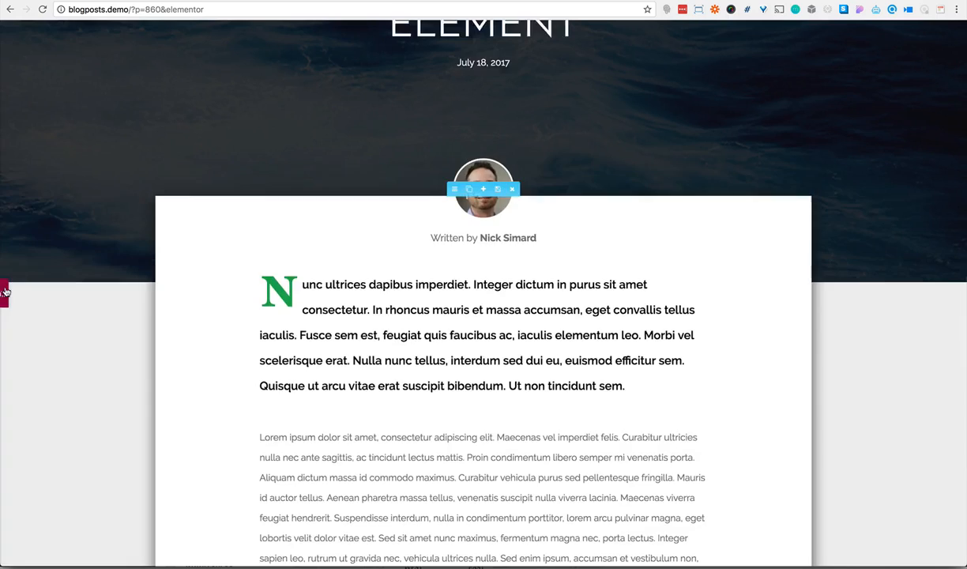
Unlink the white content column's margins and set its bottom margin to 60 px
click(5, 293)
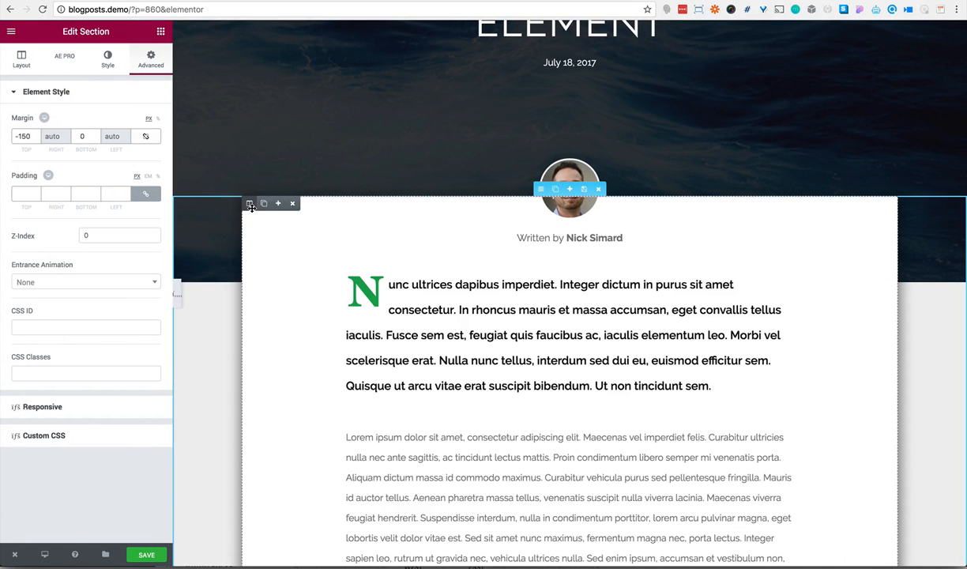
click(251, 204)
click(151, 60)
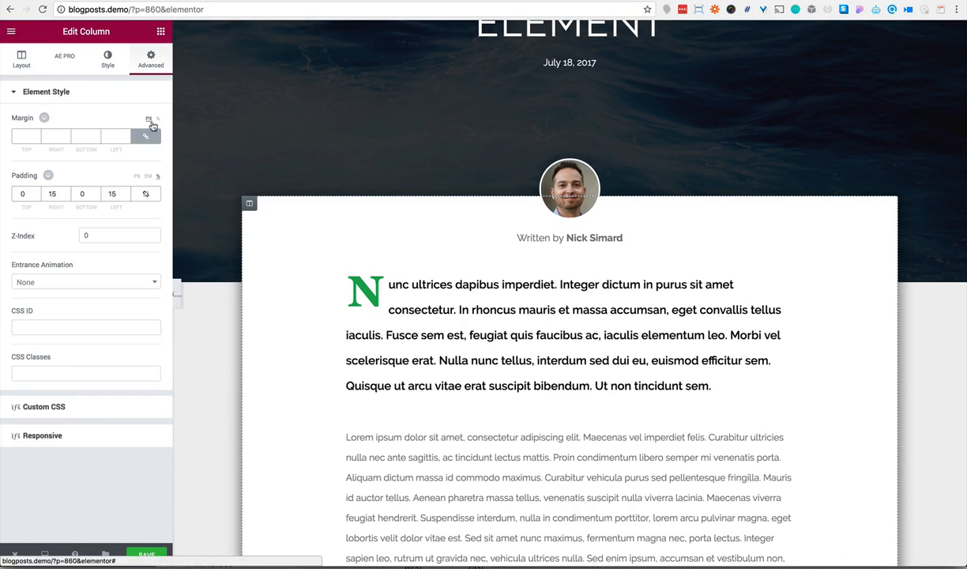
click(149, 138)
double_click(91, 136)
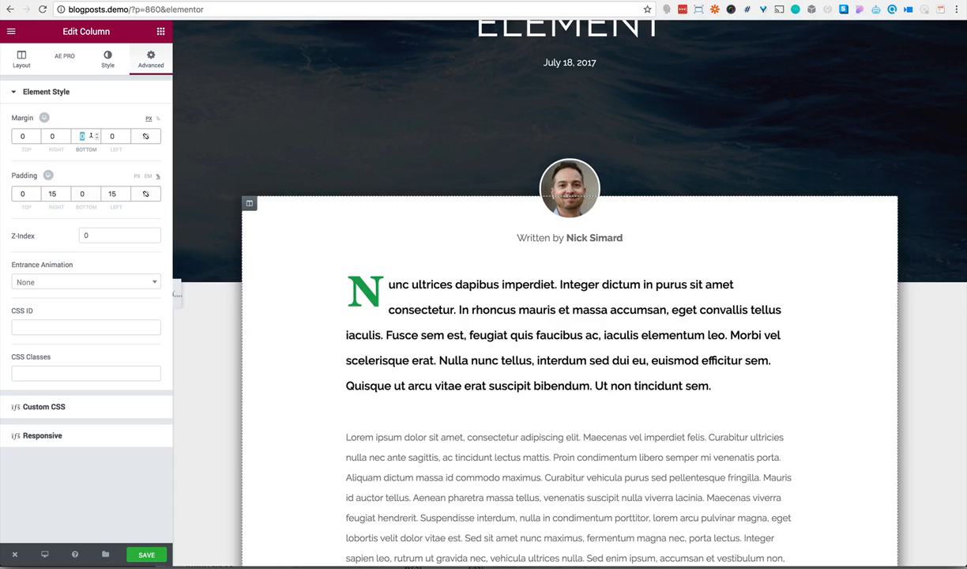
scroll(330, 235, down, 10)
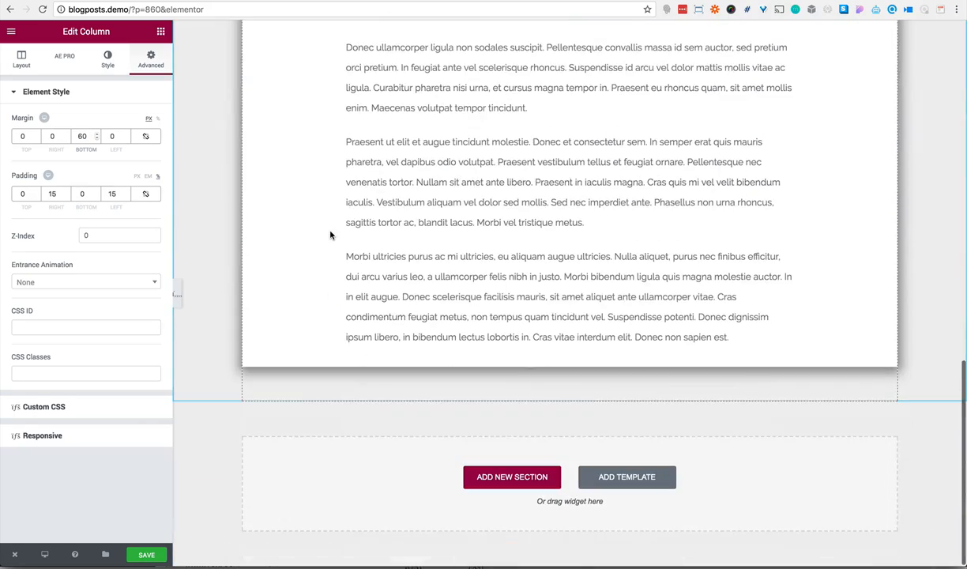
Preview the whole layout at full width and compare it with the parallax-post template
click(177, 293)
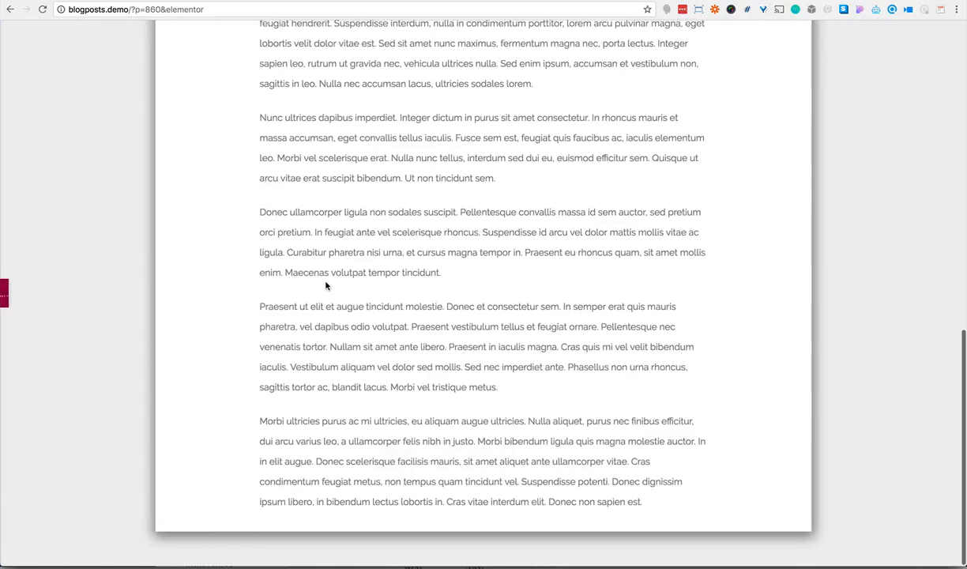
scroll(325, 285, up, 15)
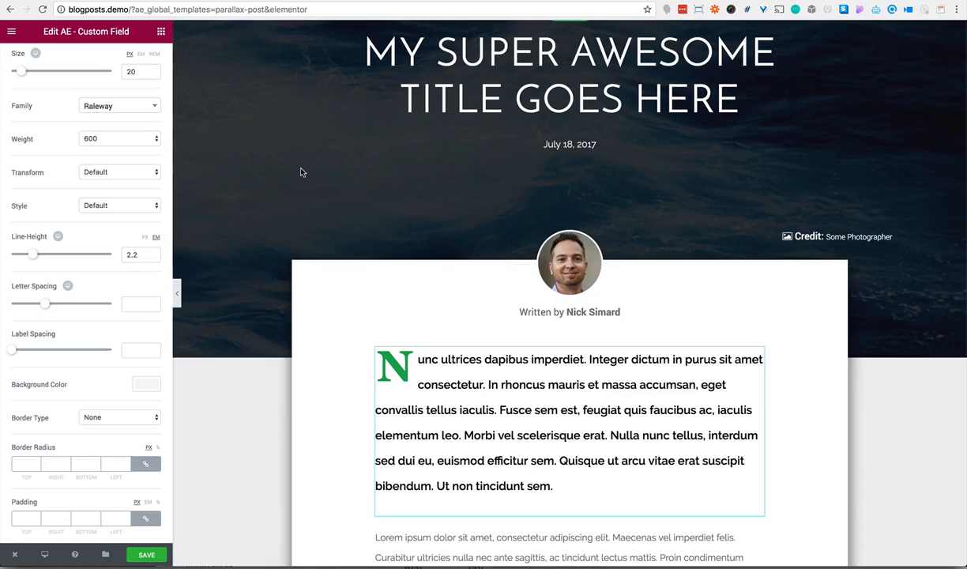
scroll(287, 160, up, 3)
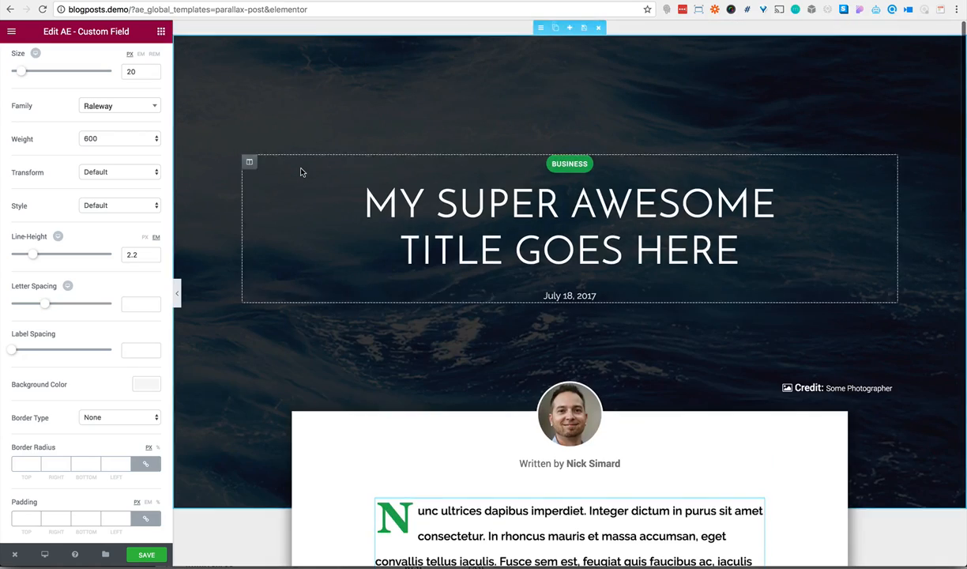
click(179, 293)
scroll(267, 258, down, 4)
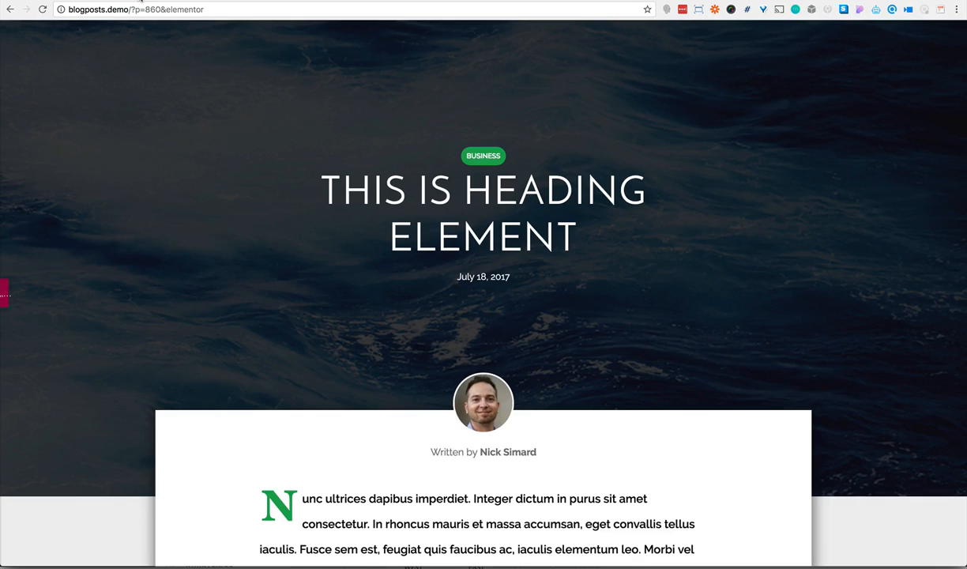
scroll(209, 127, down, 5)
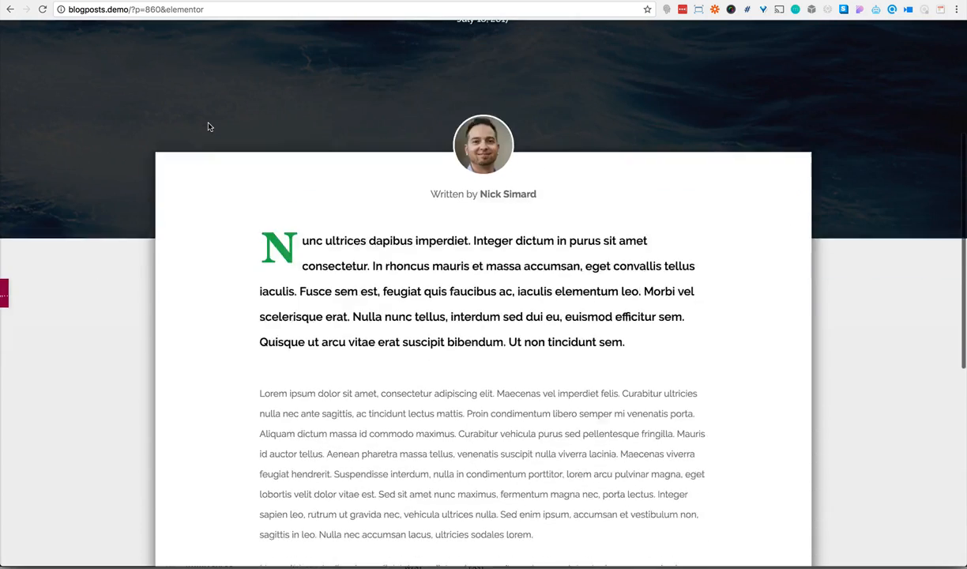
scroll(209, 126, down, 1)
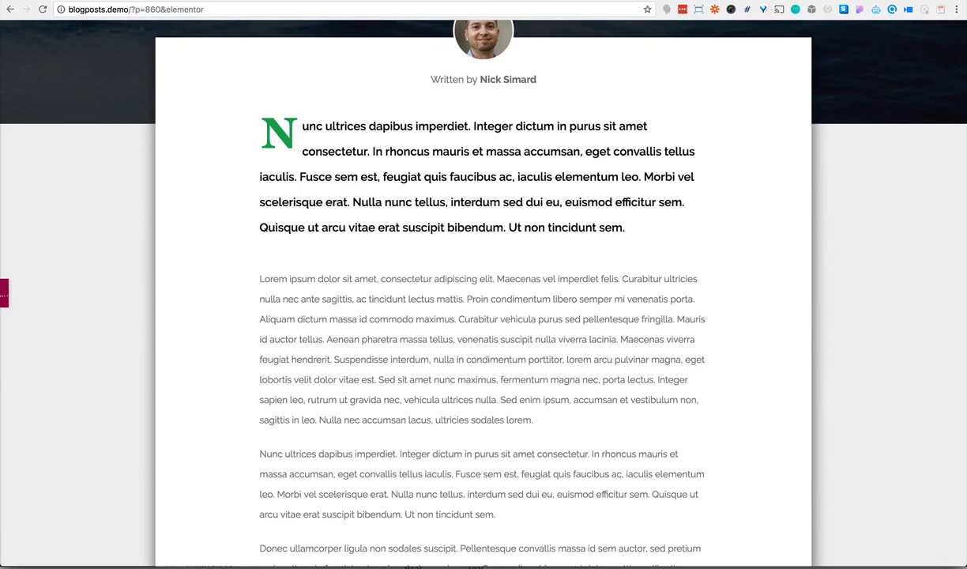